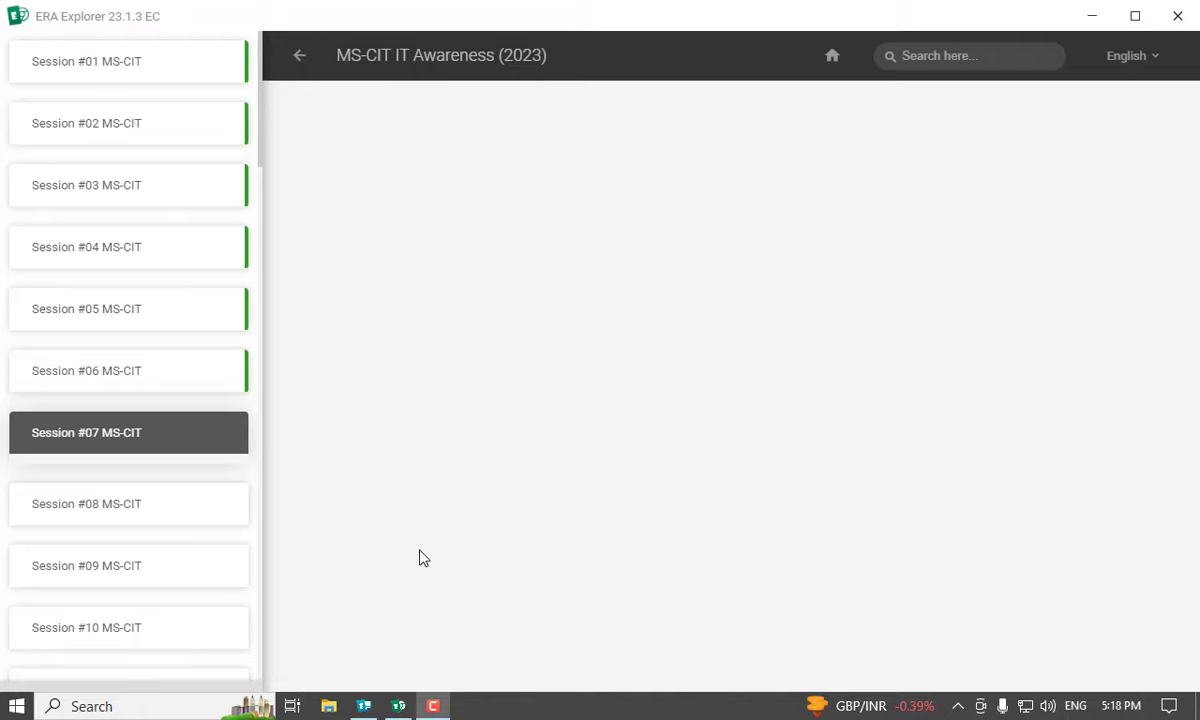
- Open Session #07 > Lab > Typing Practice and start a new exam attempt
{"action": "left_click", "coordinate": [82, 440]}
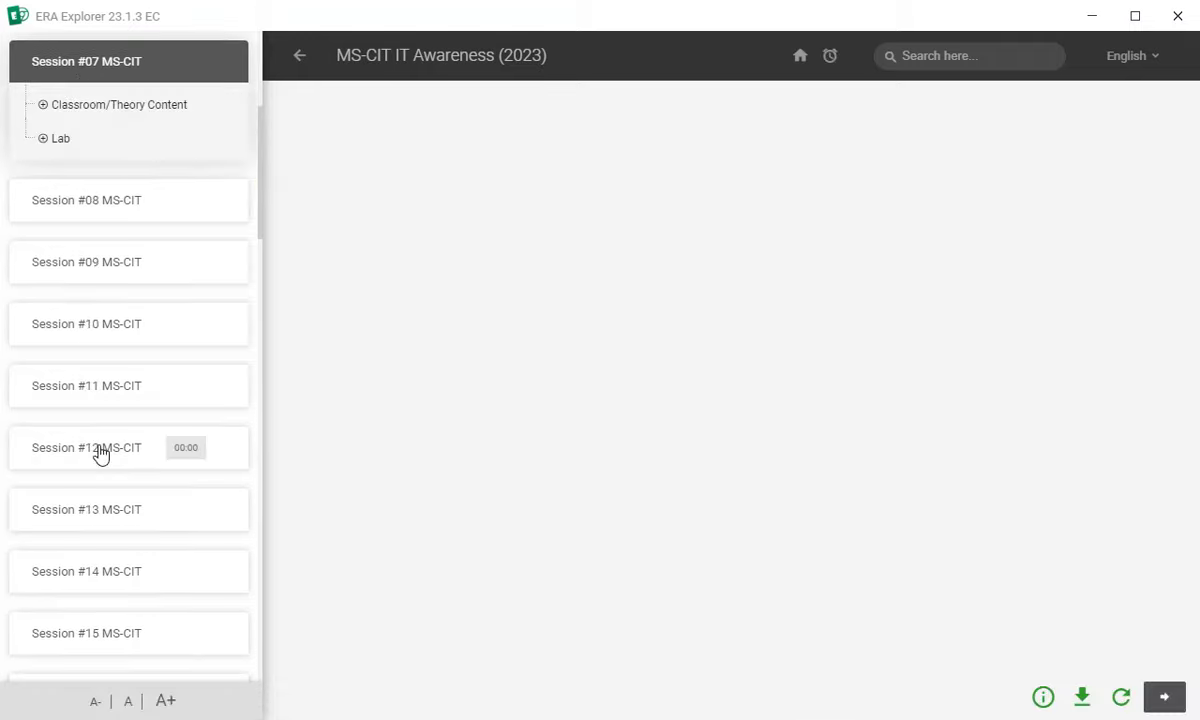
{"action": "left_click", "coordinate": [56, 140]}
{"action": "left_click", "coordinate": [90, 172]}
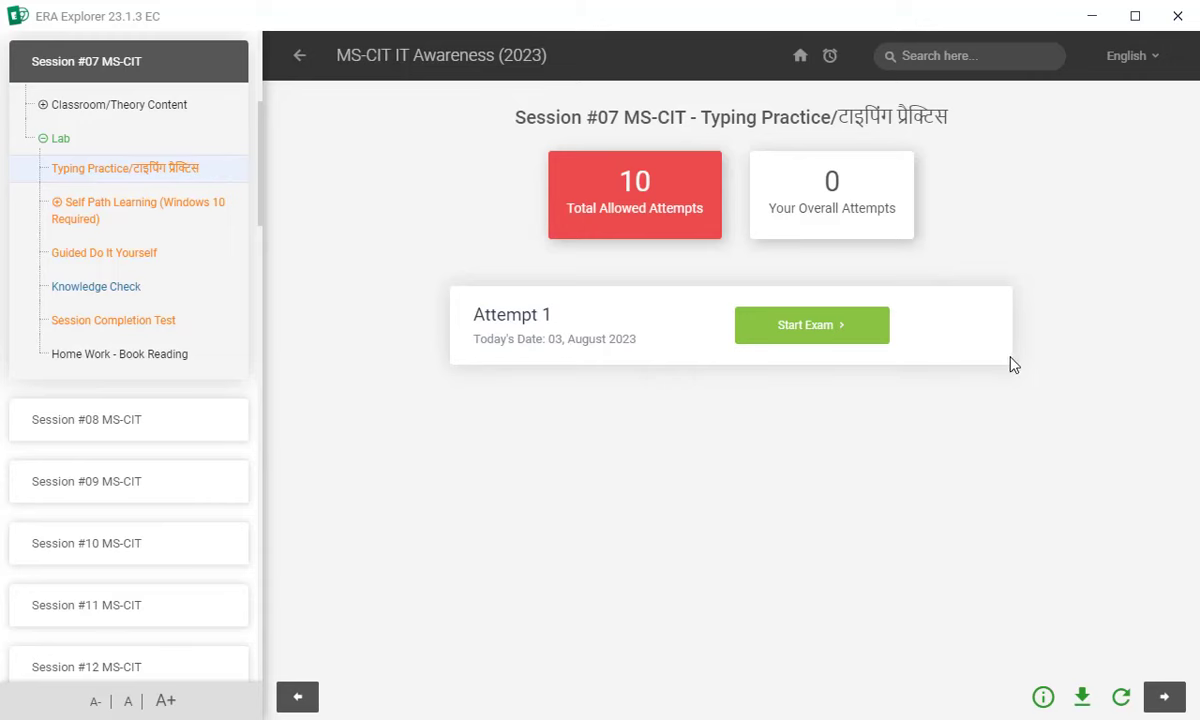
{"action": "left_click", "coordinate": [811, 330]}
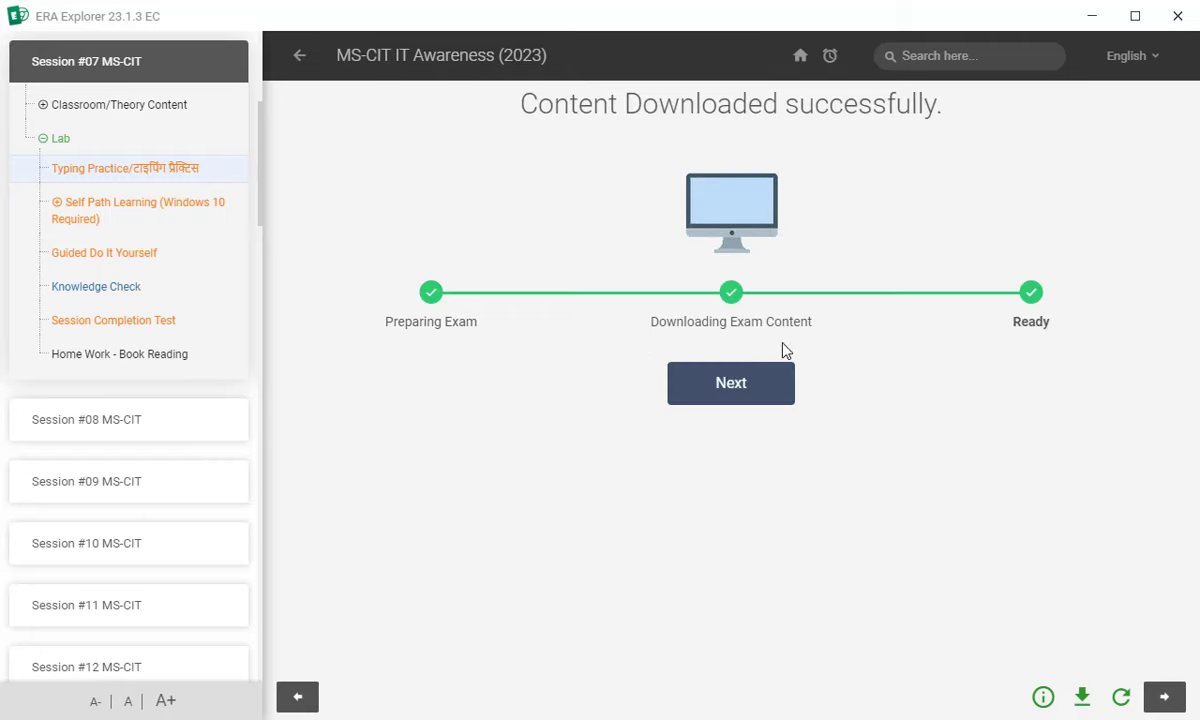
{"action": "left_click", "coordinate": [742, 399]}
- Type 'hhggggg' in the typing box, save it and acknowledge the score
{"action": "left_click", "coordinate": [173, 410]}
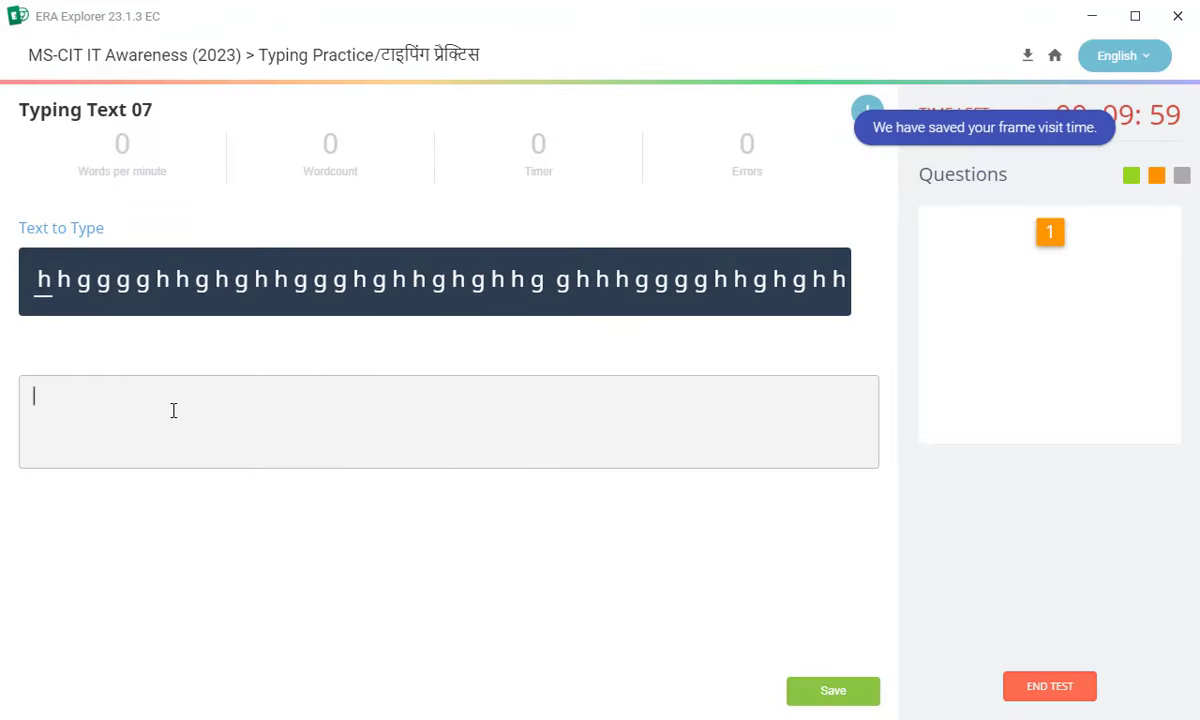
{"action": "type", "text": "hhg"}
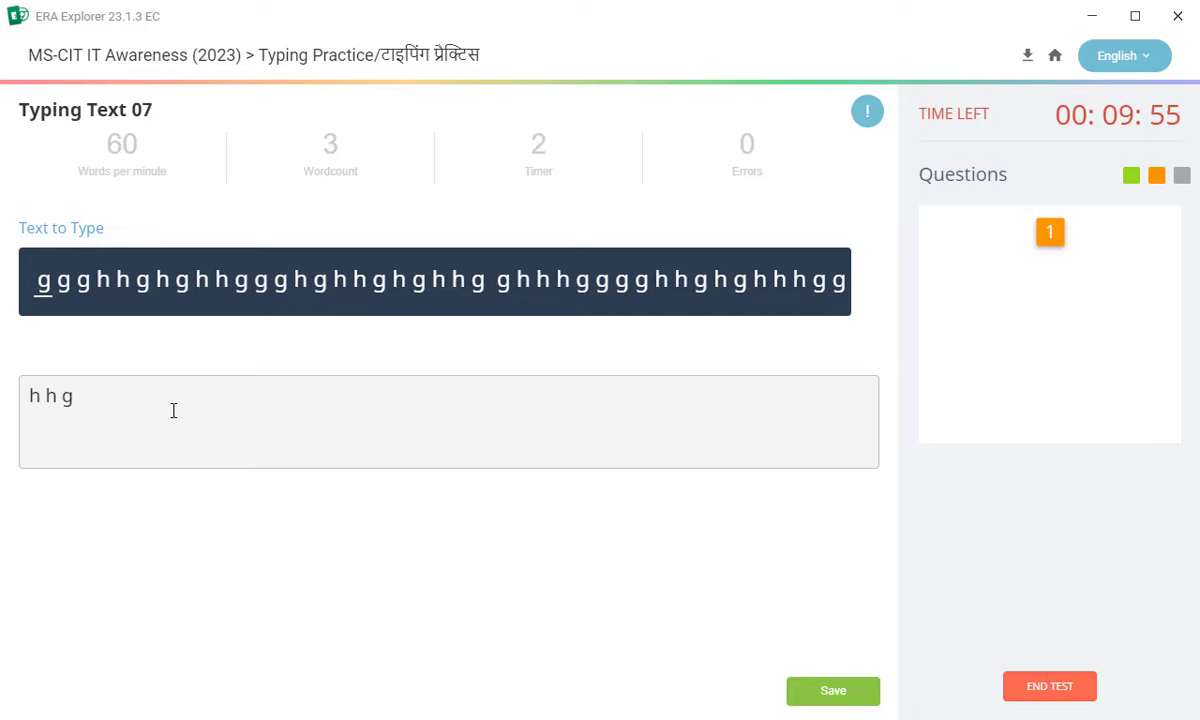
{"action": "type", "text": "gggg"}
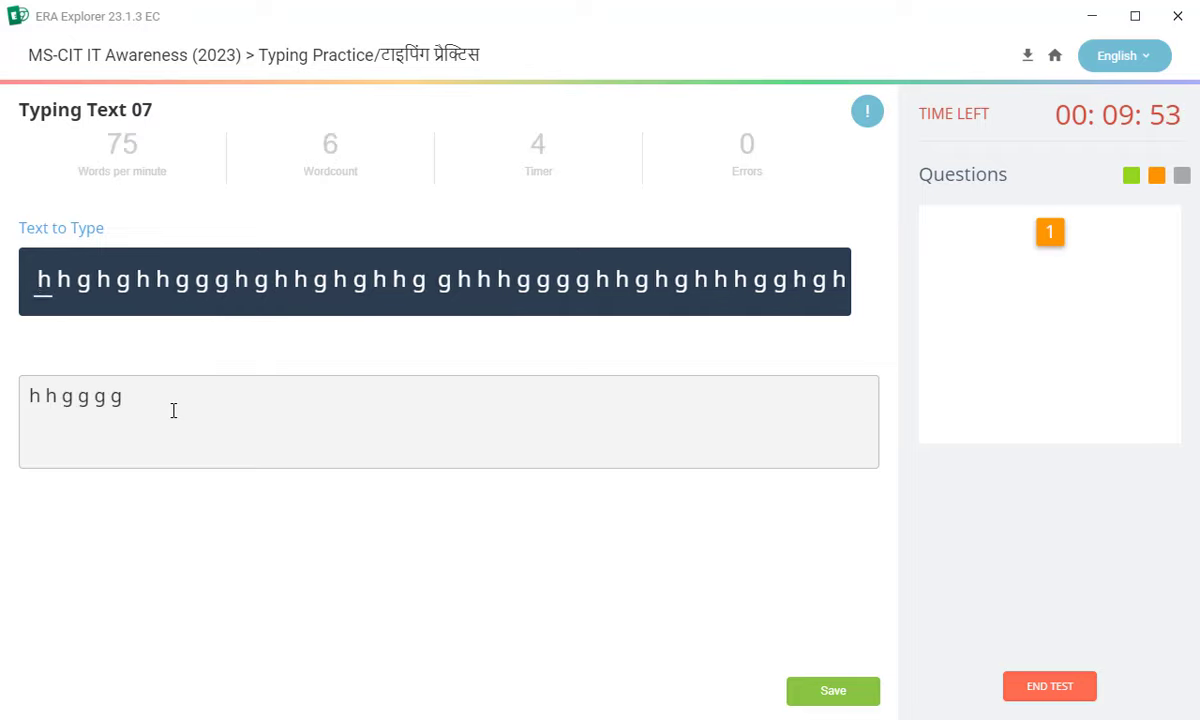
{"action": "left_click", "coordinate": [795, 692]}
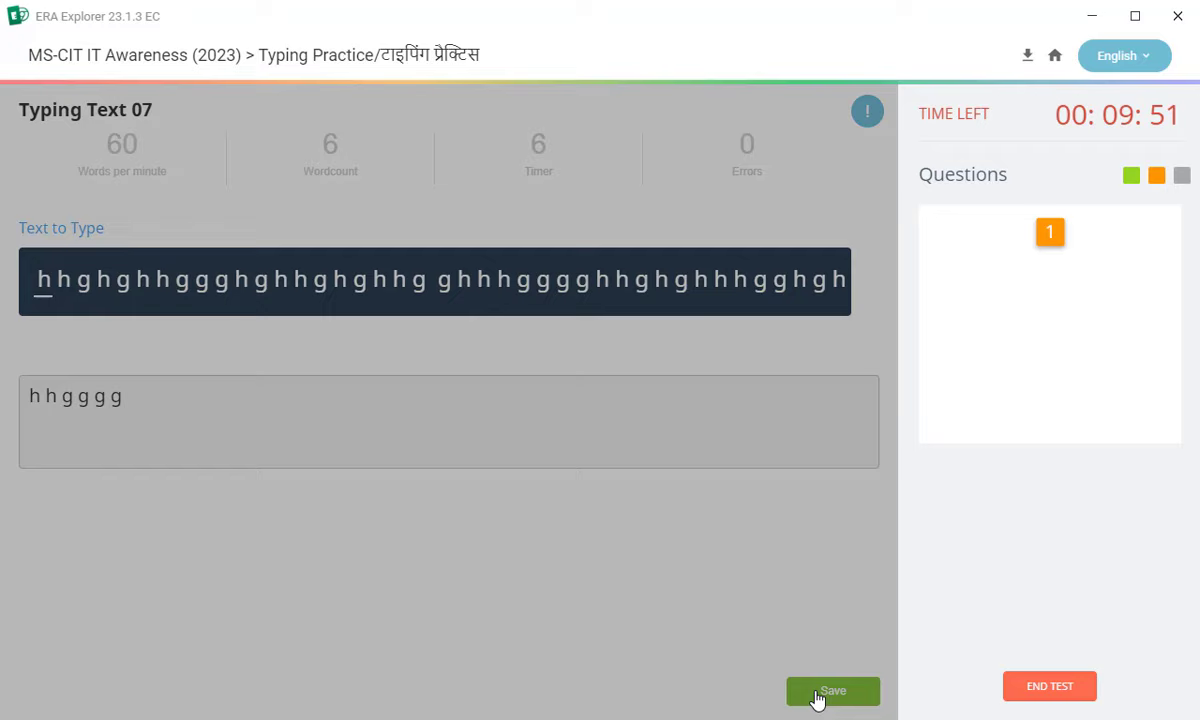
{"action": "left_click", "coordinate": [452, 398]}
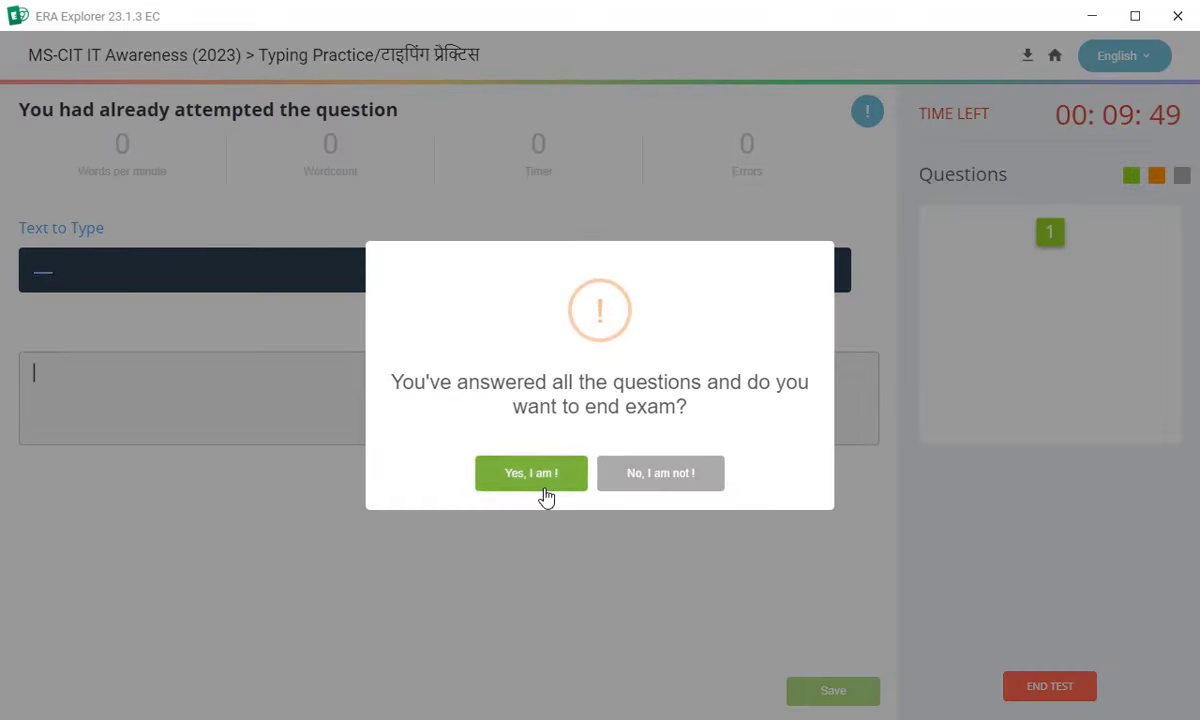
- End the exam, confirming with the End Exam phrase
{"action": "left_click", "coordinate": [540, 476]}
{"action": "left_click_drag", "start_coordinate": [558, 356], "coordinate": [584, 414]}
{"action": "left_click", "coordinate": [565, 502]}
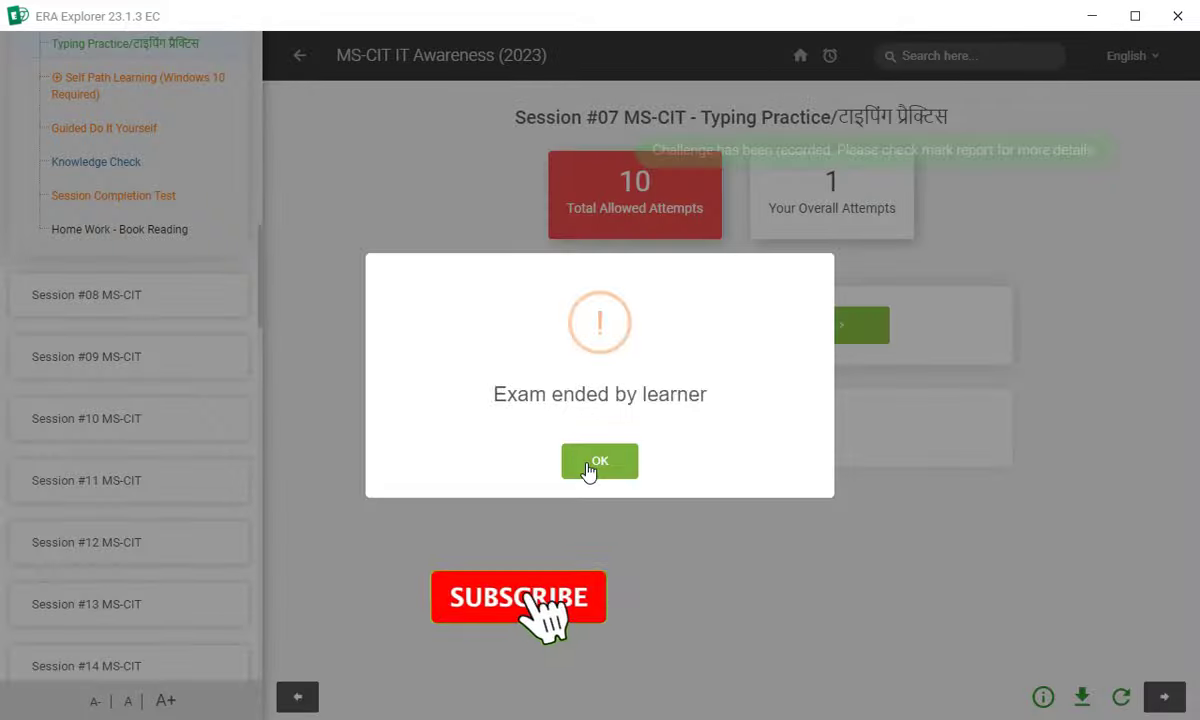
- Open step 1 of the Files, Folders and Libraries self-path lesson
{"action": "left_click", "coordinate": [599, 462]}
{"action": "scroll", "coordinate": [59, 316], "scroll_direction": "up", "scroll_amount": 3}
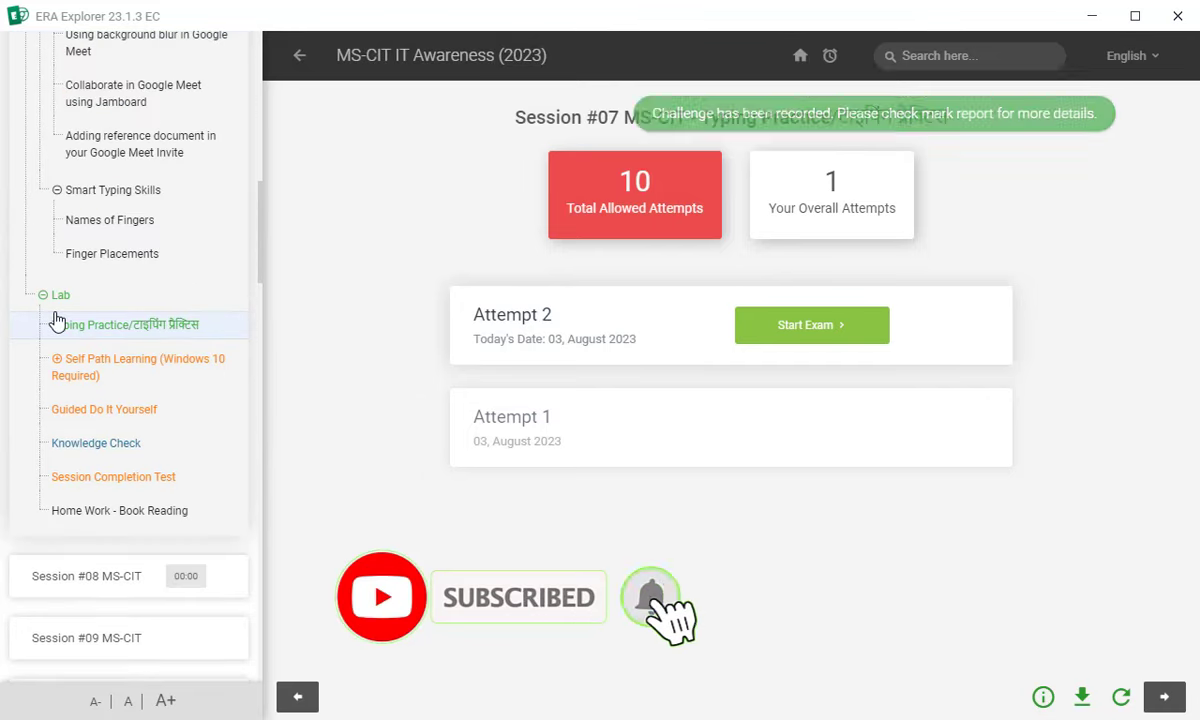
{"action": "left_click", "coordinate": [108, 368]}
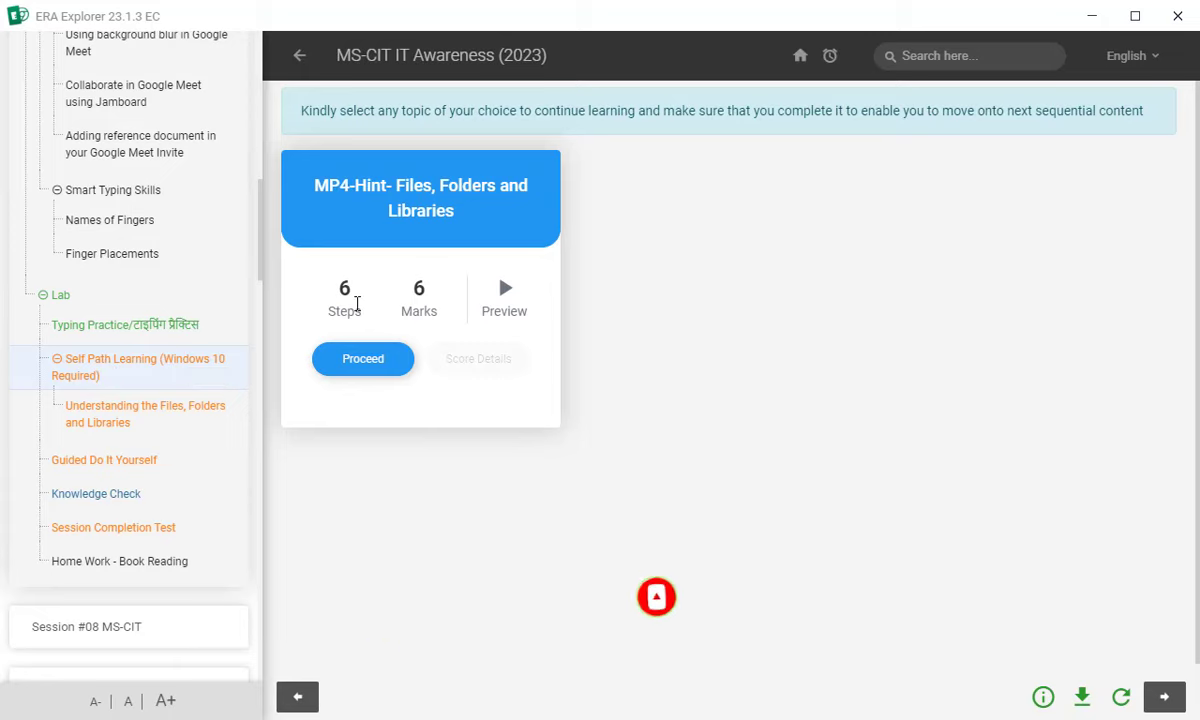
{"action": "left_click", "coordinate": [363, 360]}
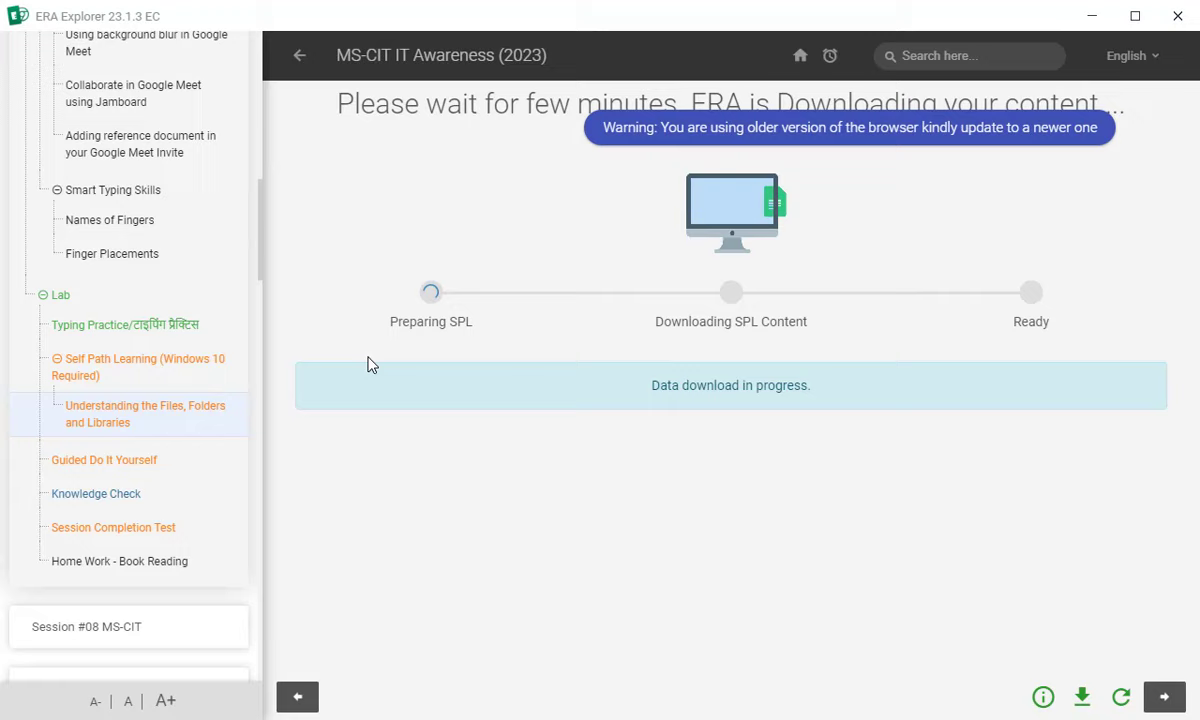
{"action": "left_click", "coordinate": [713, 389]}
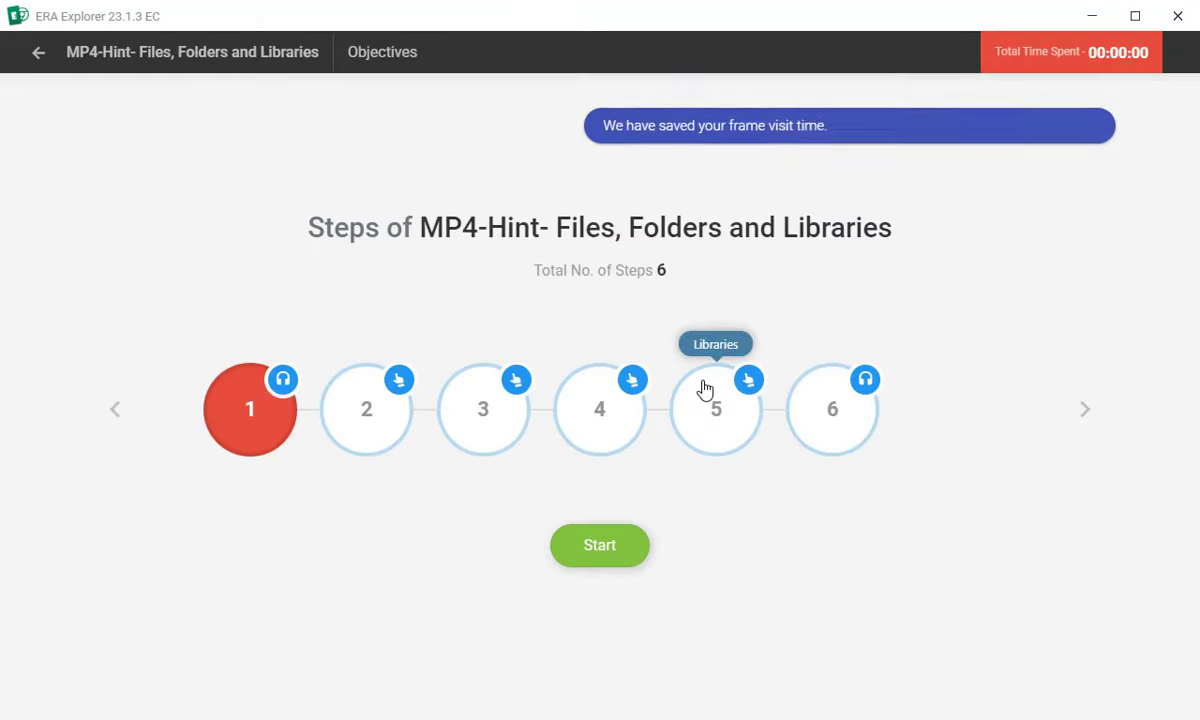
{"action": "left_click", "coordinate": [601, 550]}
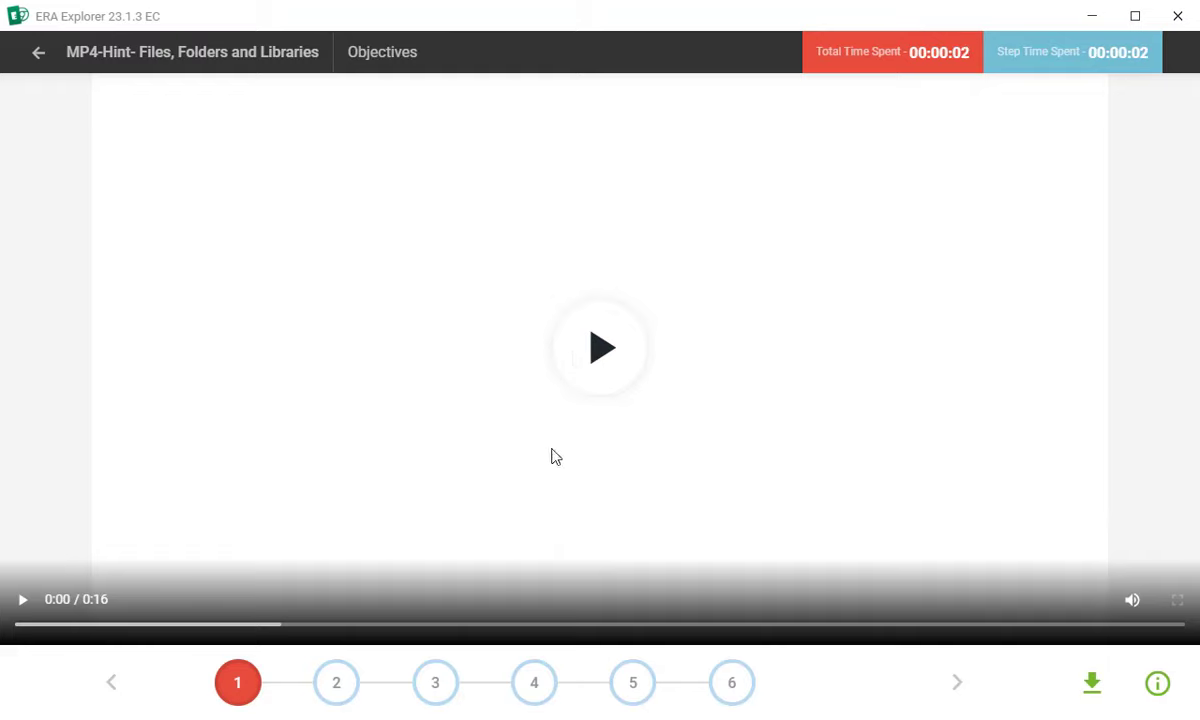
- Mute the step 1 objectives video and play it through to the end
{"action": "left_click", "coordinate": [1131, 600]}
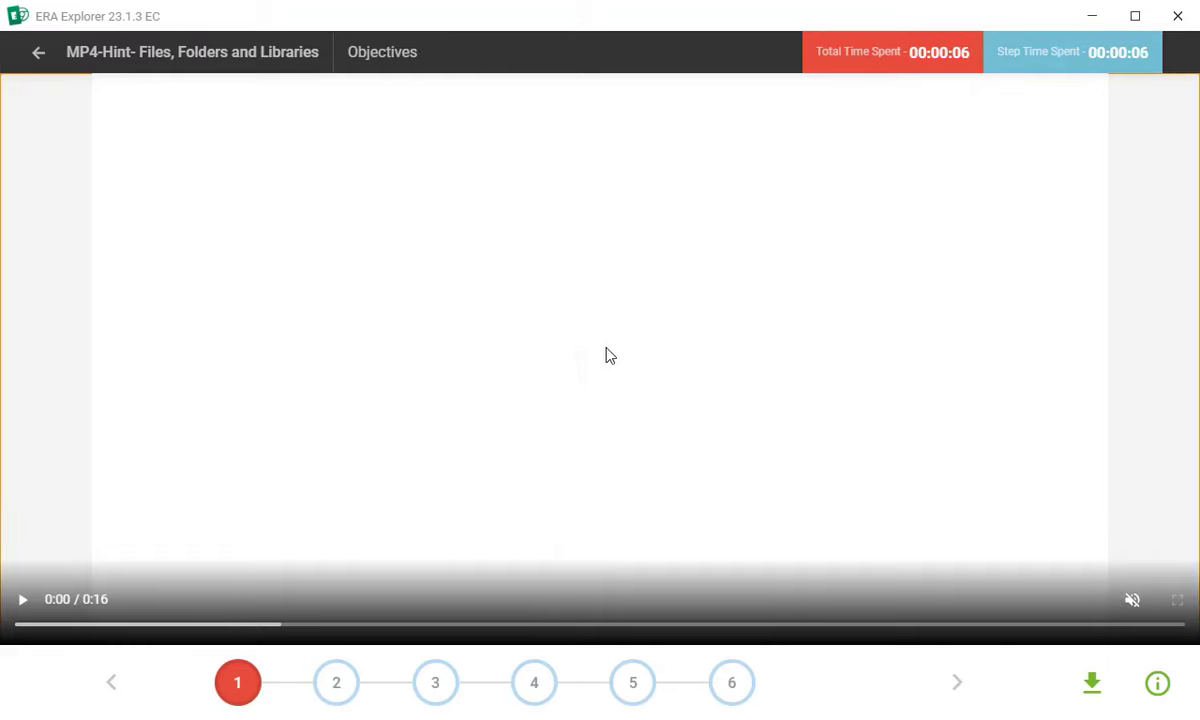
{"action": "left_click", "coordinate": [600, 350]}
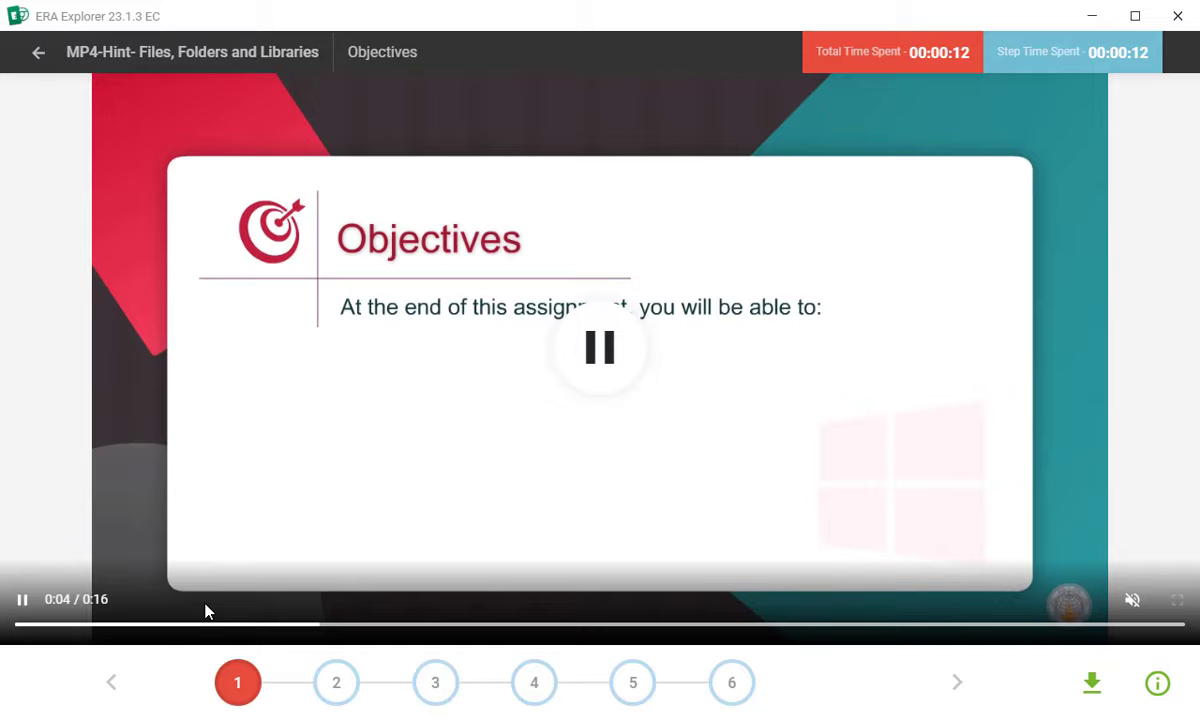
{"action": "double_click", "coordinate": [611, 579]}
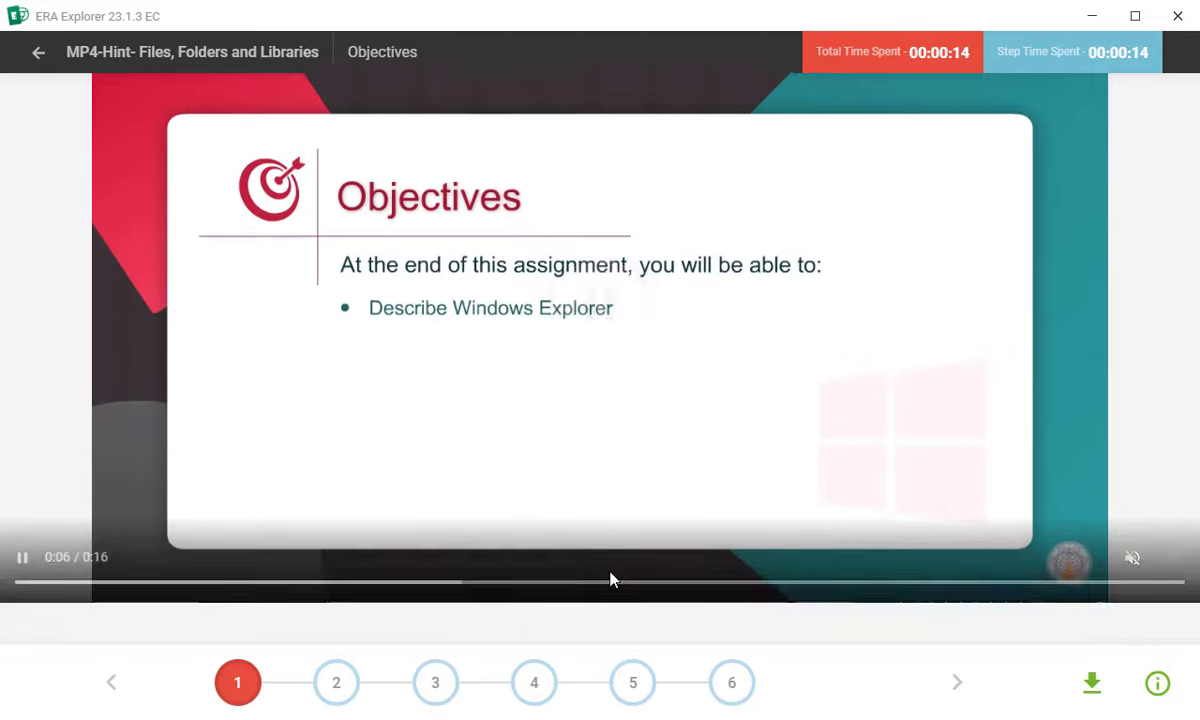
{"action": "double_click", "coordinate": [604, 479]}
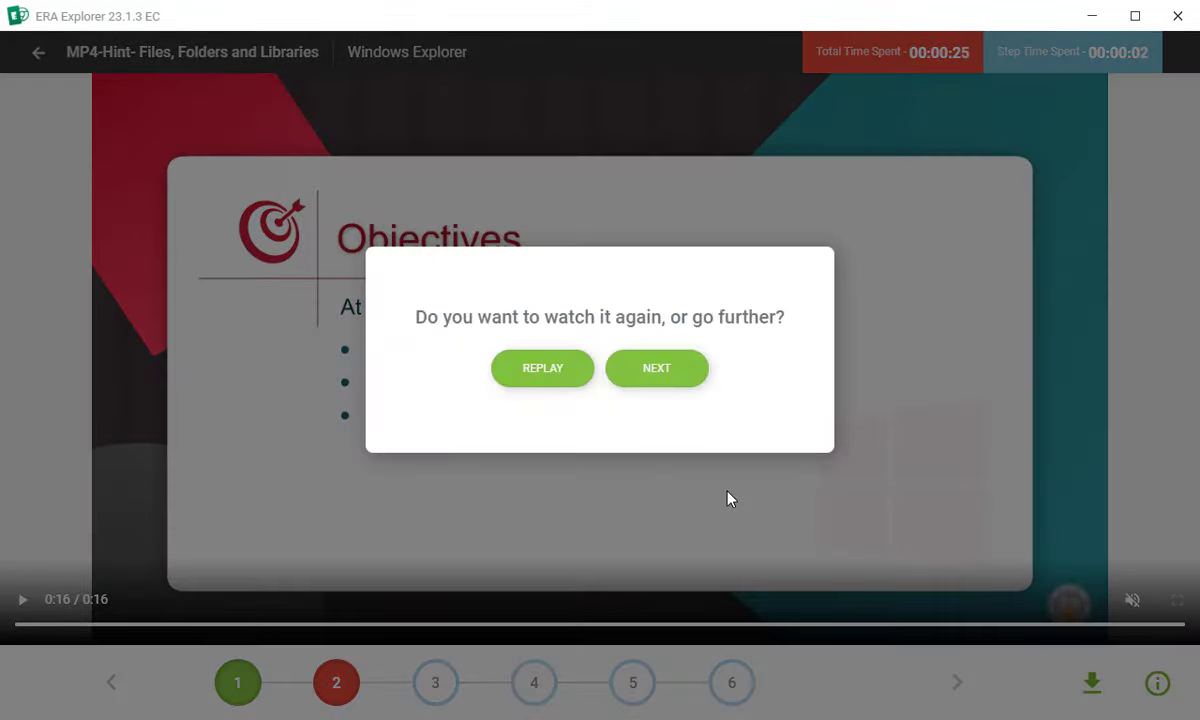
- Answer the File Explorer location question with 'On the taskbar'
{"action": "left_click", "coordinate": [658, 381]}
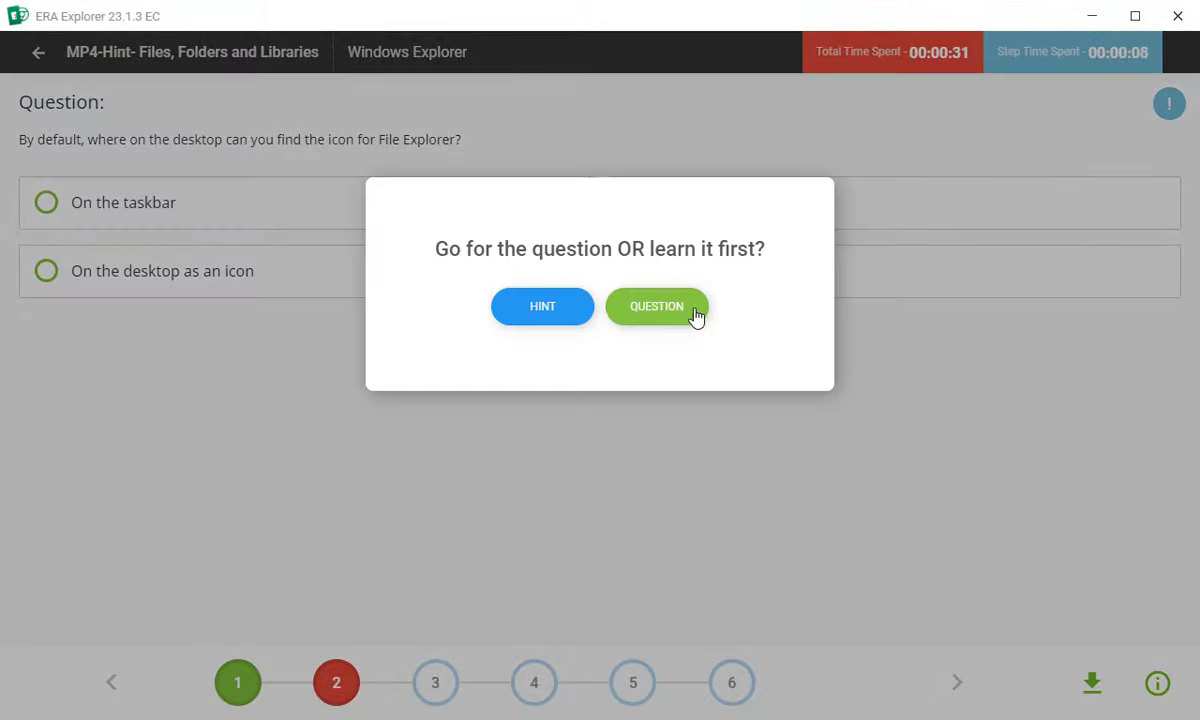
{"action": "left_click", "coordinate": [690, 312]}
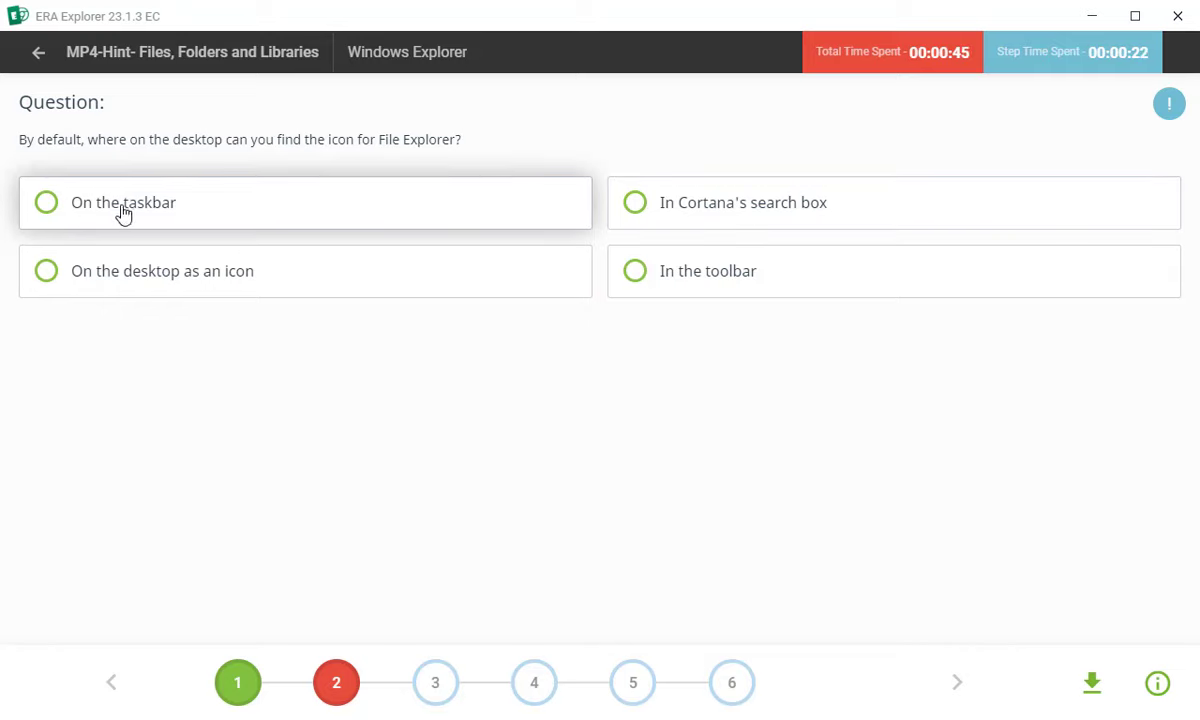
{"action": "left_click", "coordinate": [55, 214]}
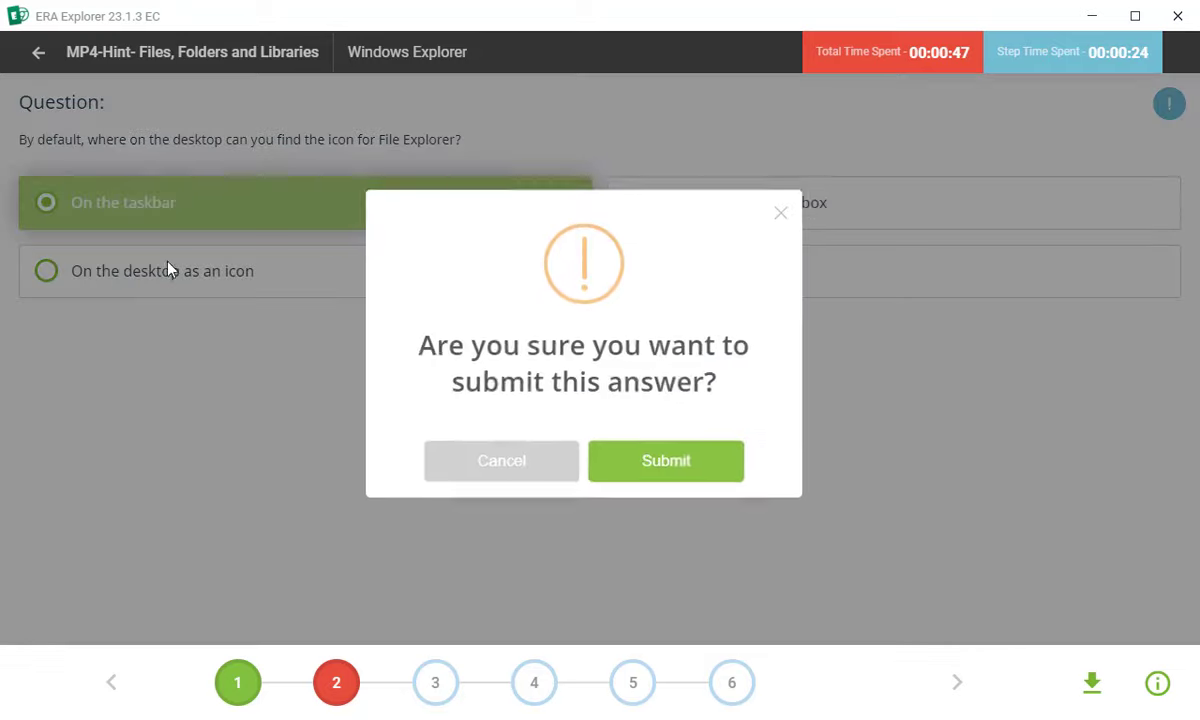
{"action": "left_click", "coordinate": [612, 451]}
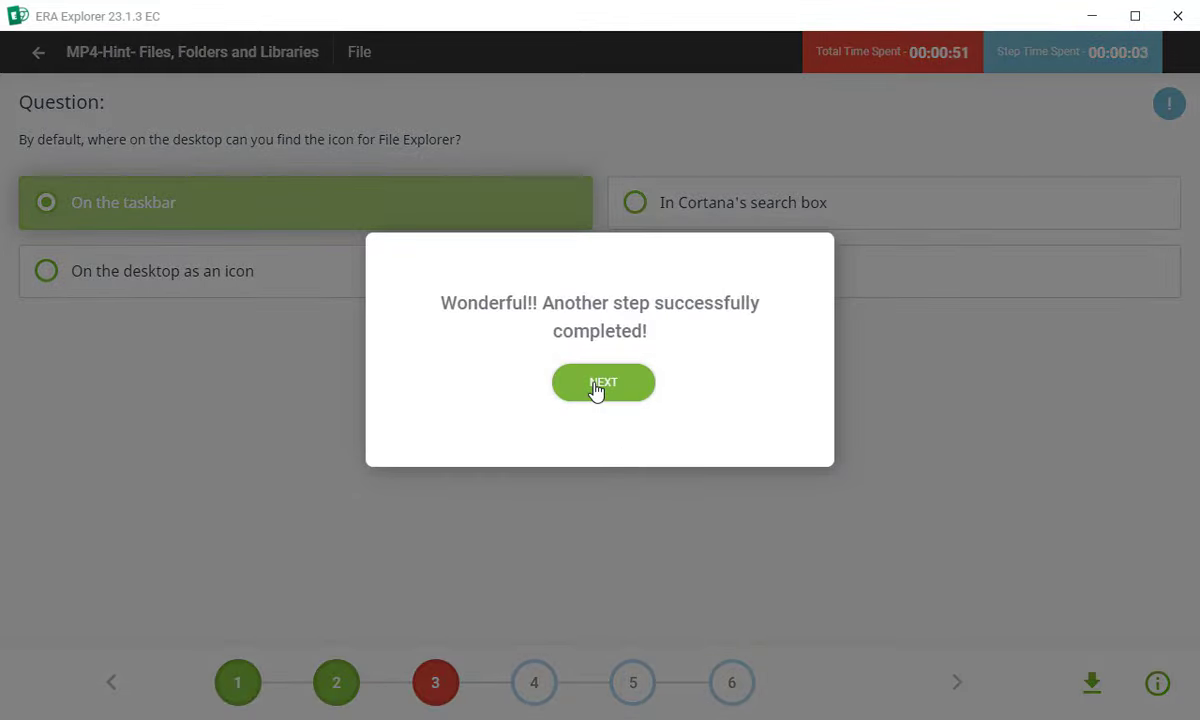
- Answer the file-type question with 'Right-click on the file and click on Type'
{"action": "left_click", "coordinate": [597, 388]}
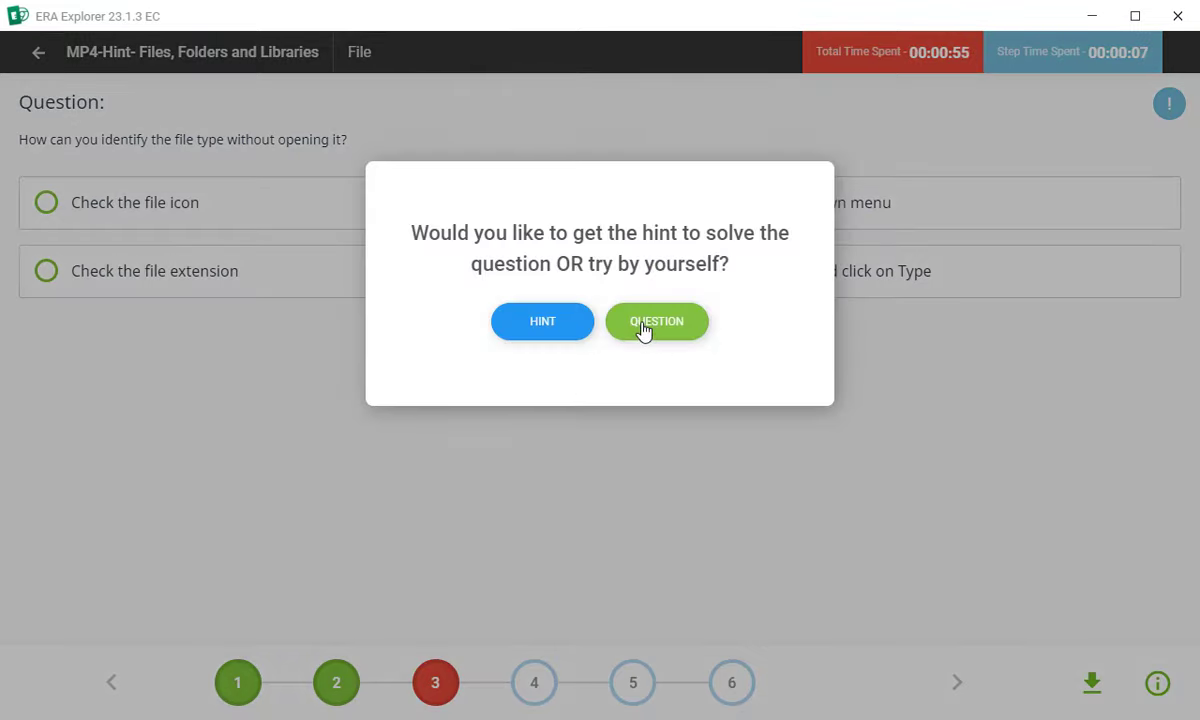
{"action": "left_click", "coordinate": [643, 326]}
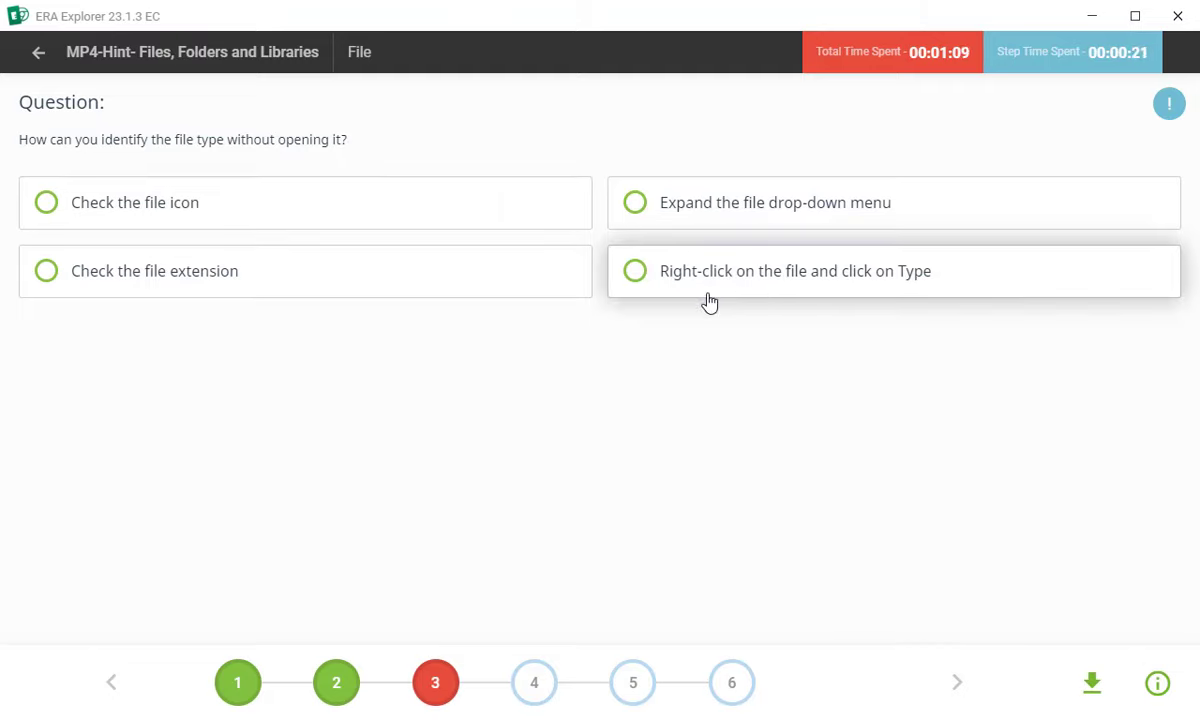
{"action": "left_click", "coordinate": [633, 275]}
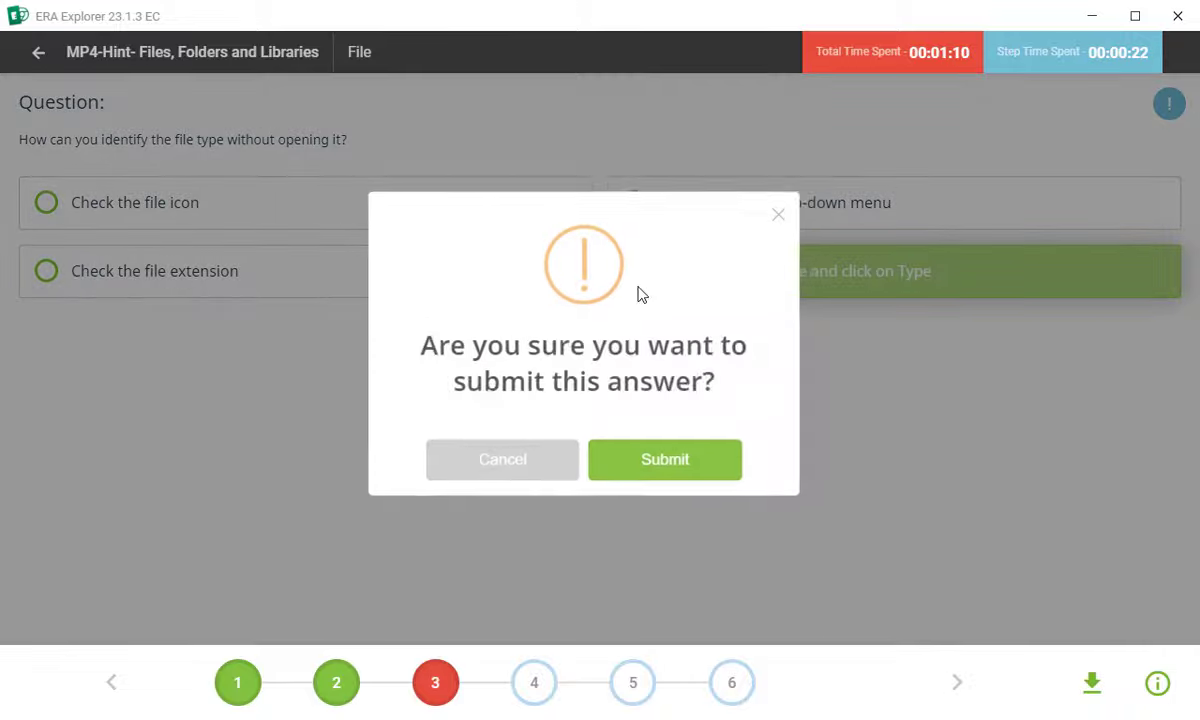
{"action": "left_click", "coordinate": [679, 467]}
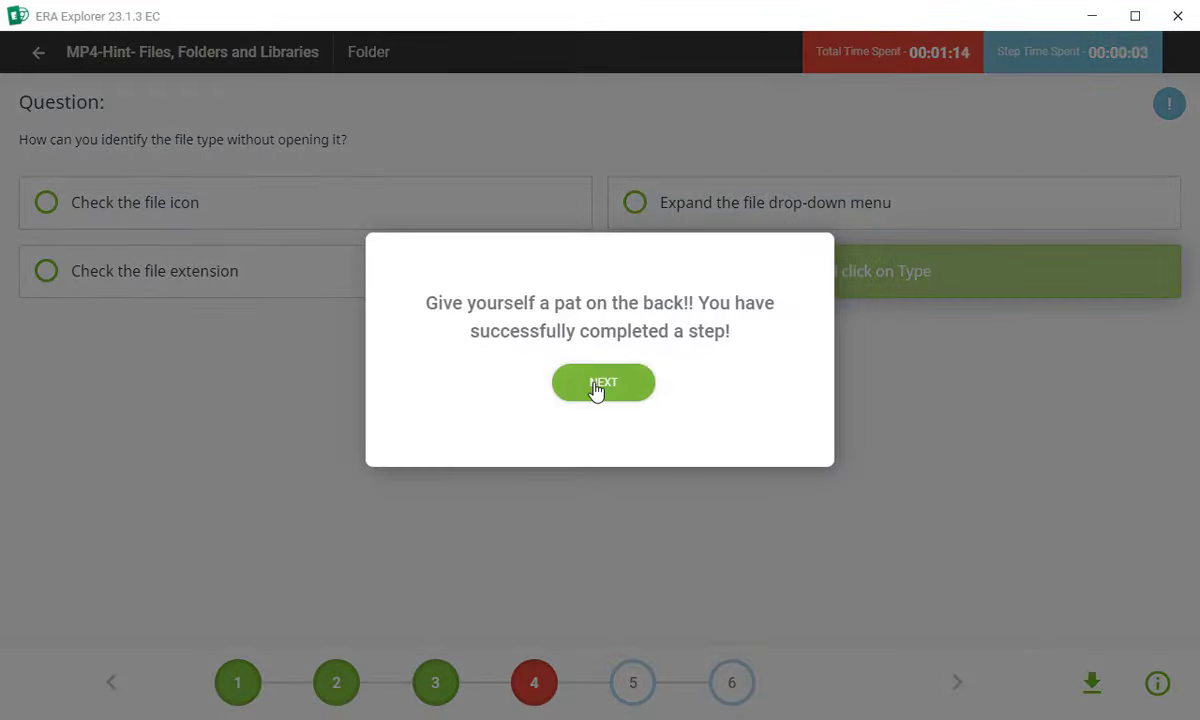
- Answer the step 4 question by choosing the folder icon
{"action": "left_click", "coordinate": [600, 384]}
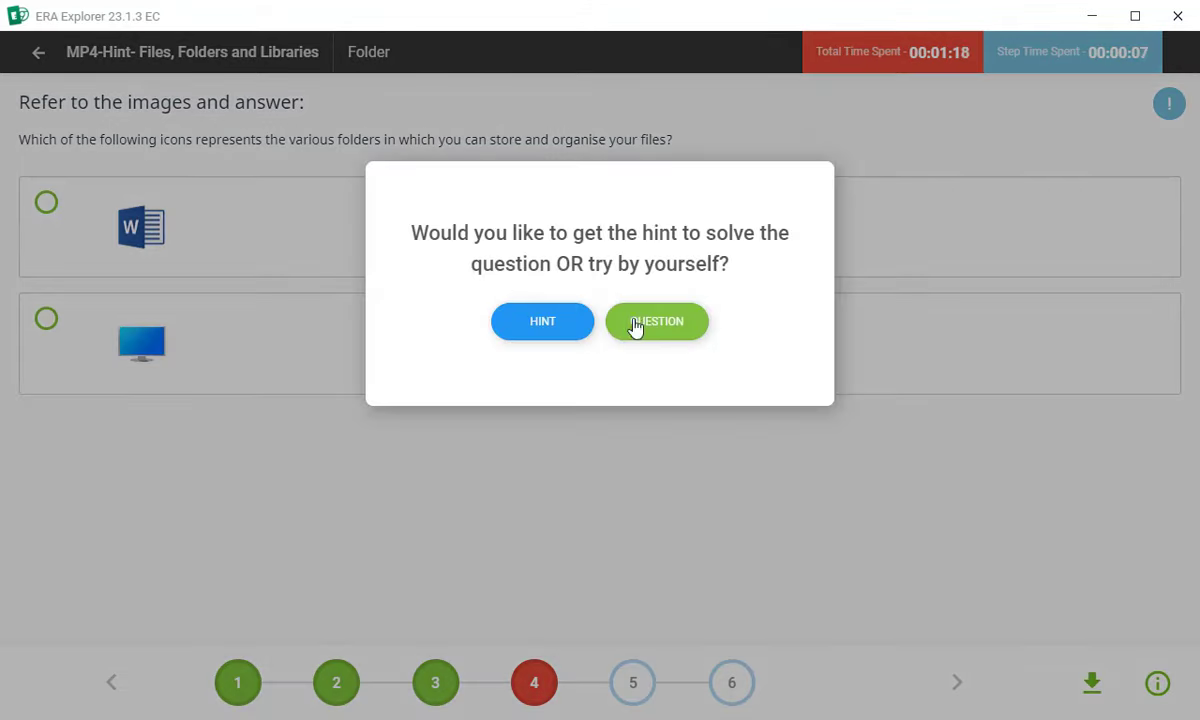
{"action": "left_click", "coordinate": [645, 325]}
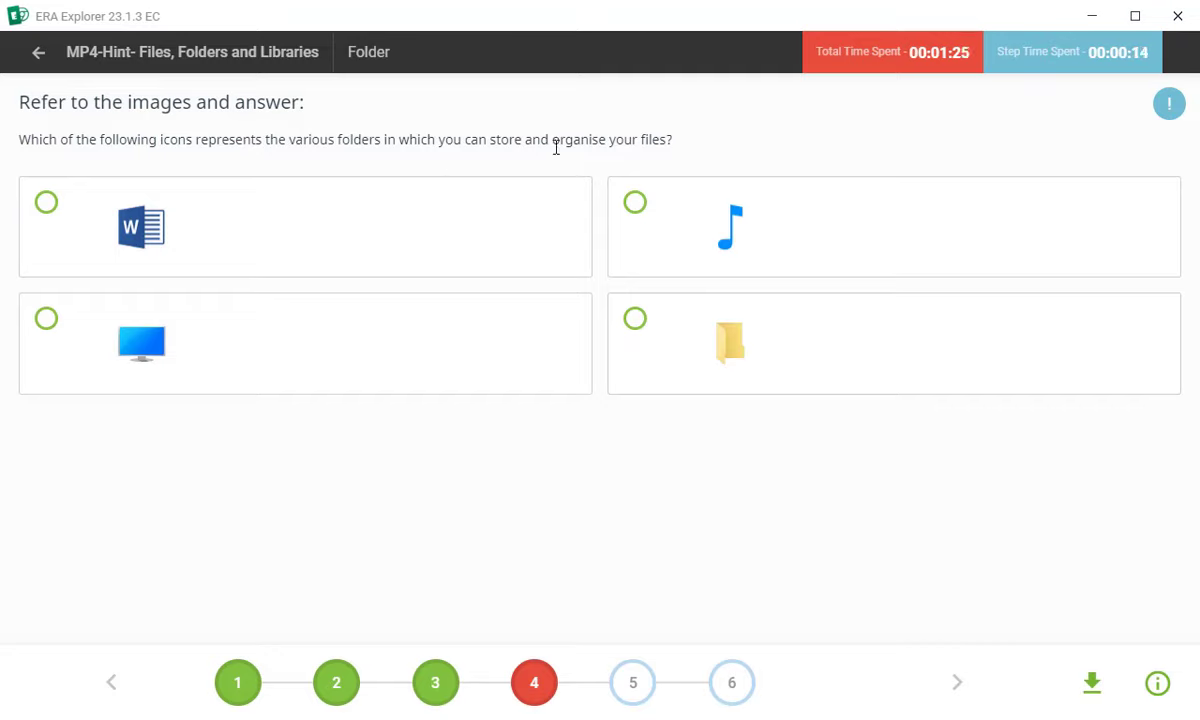
{"action": "left_click", "coordinate": [636, 320]}
{"action": "left_click", "coordinate": [640, 474]}
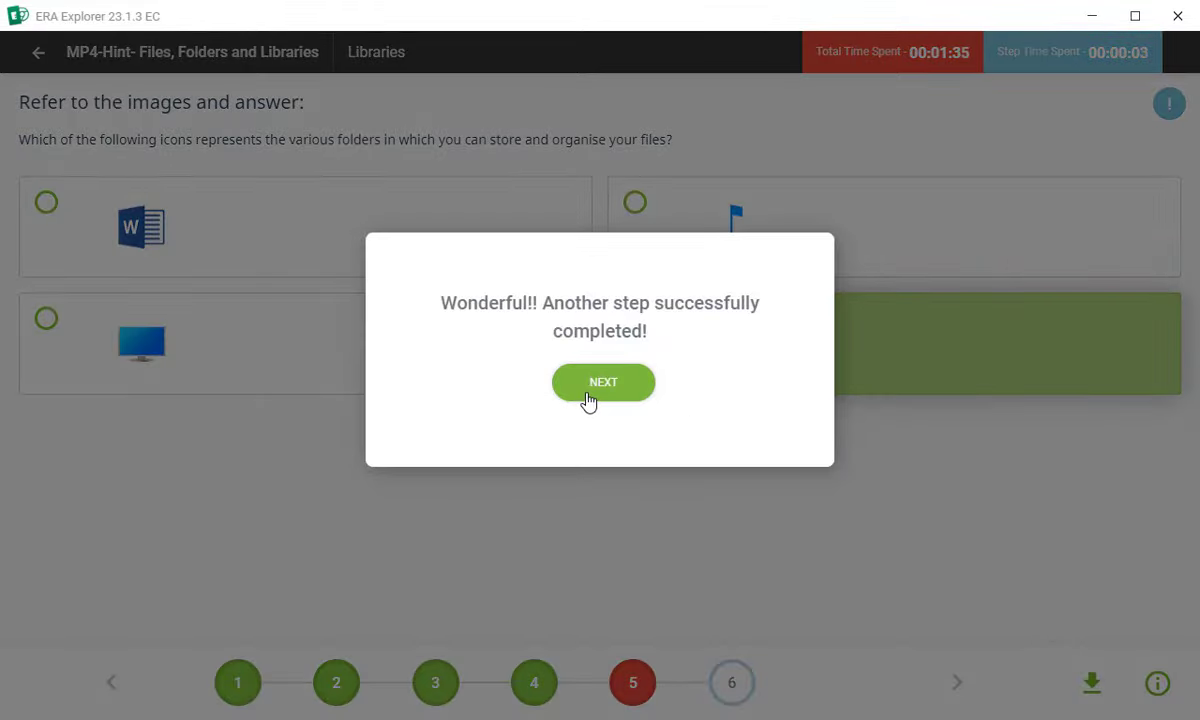
- Answer the Libraries question with 'They don't store any files or folders themselves'
{"action": "left_click", "coordinate": [590, 385]}
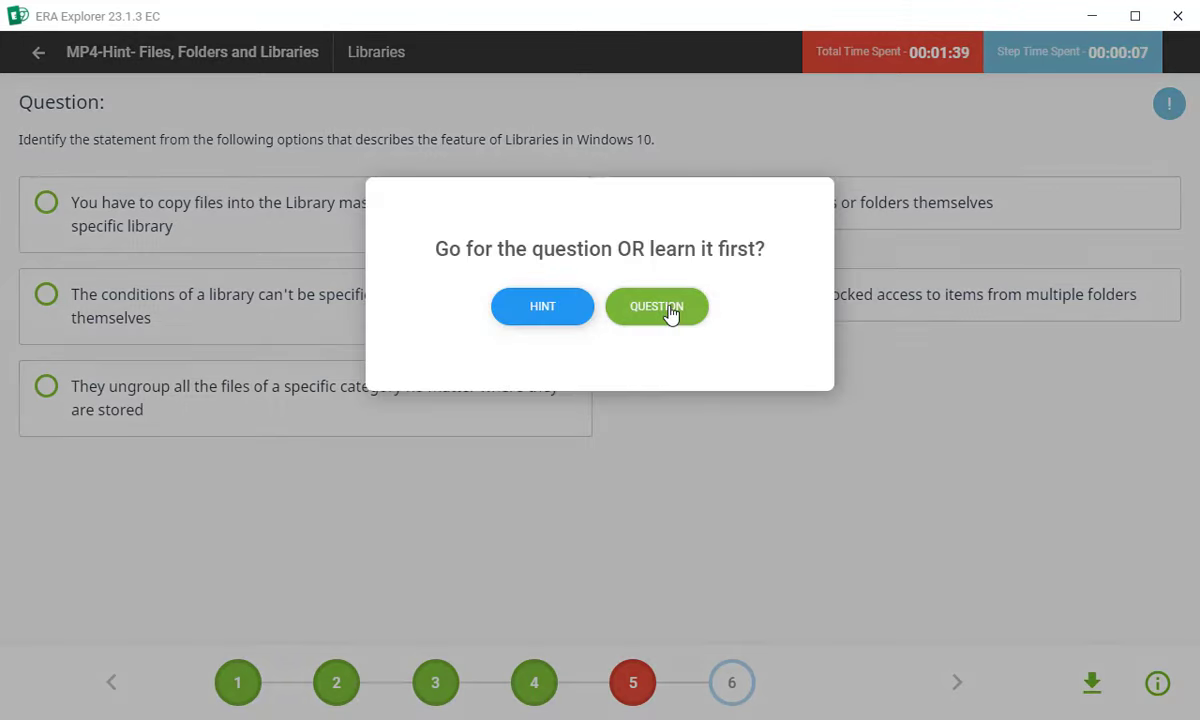
{"action": "left_click", "coordinate": [660, 310]}
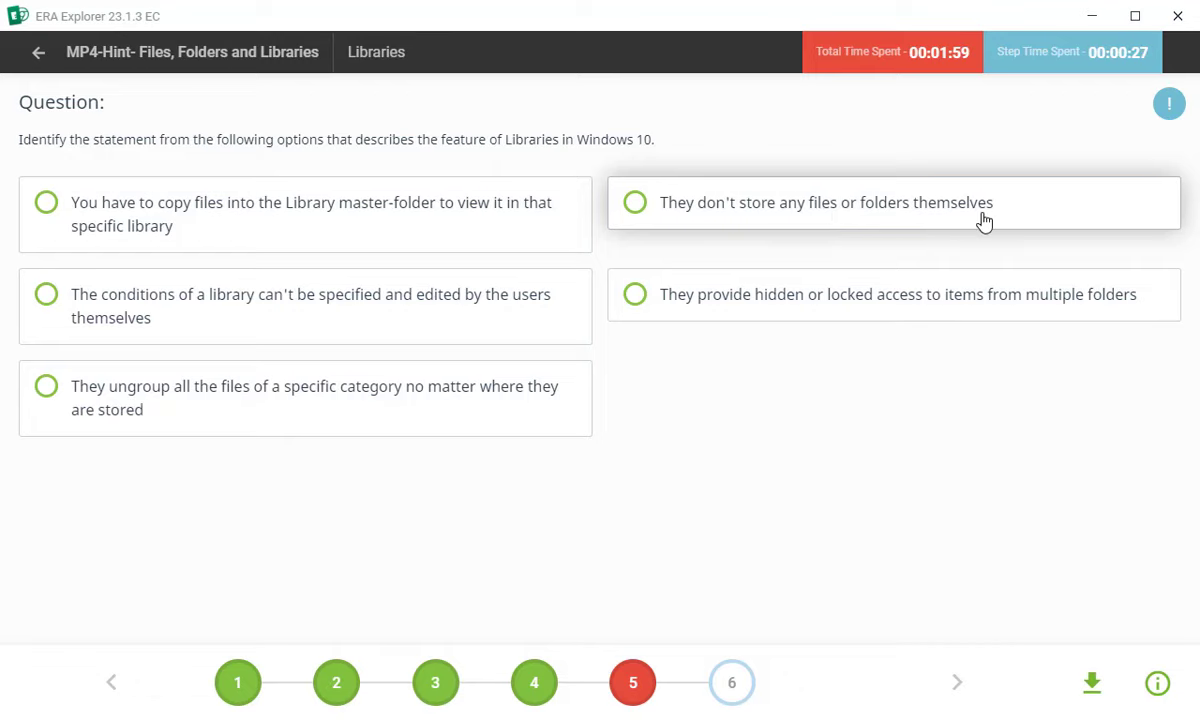
{"action": "left_click", "coordinate": [655, 215]}
{"action": "left_click", "coordinate": [700, 472]}
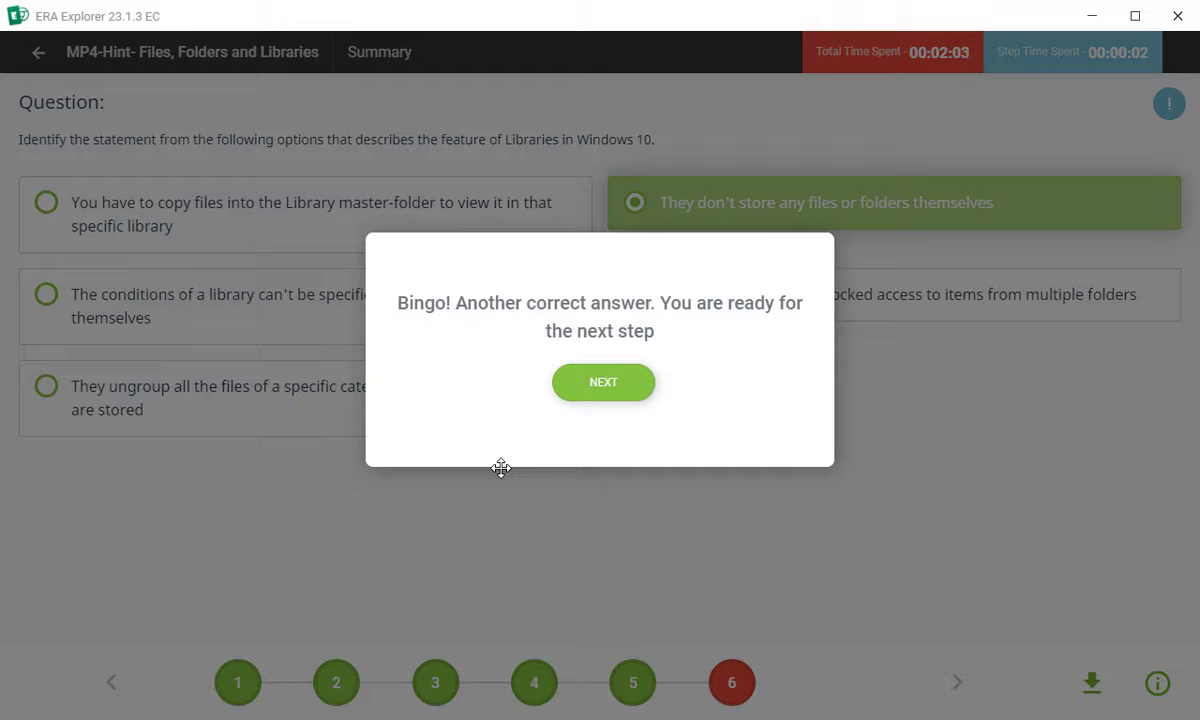
- Play the muted hint video, confirm all steps complete with 6 of 6, and return home
{"action": "left_click", "coordinate": [604, 382]}
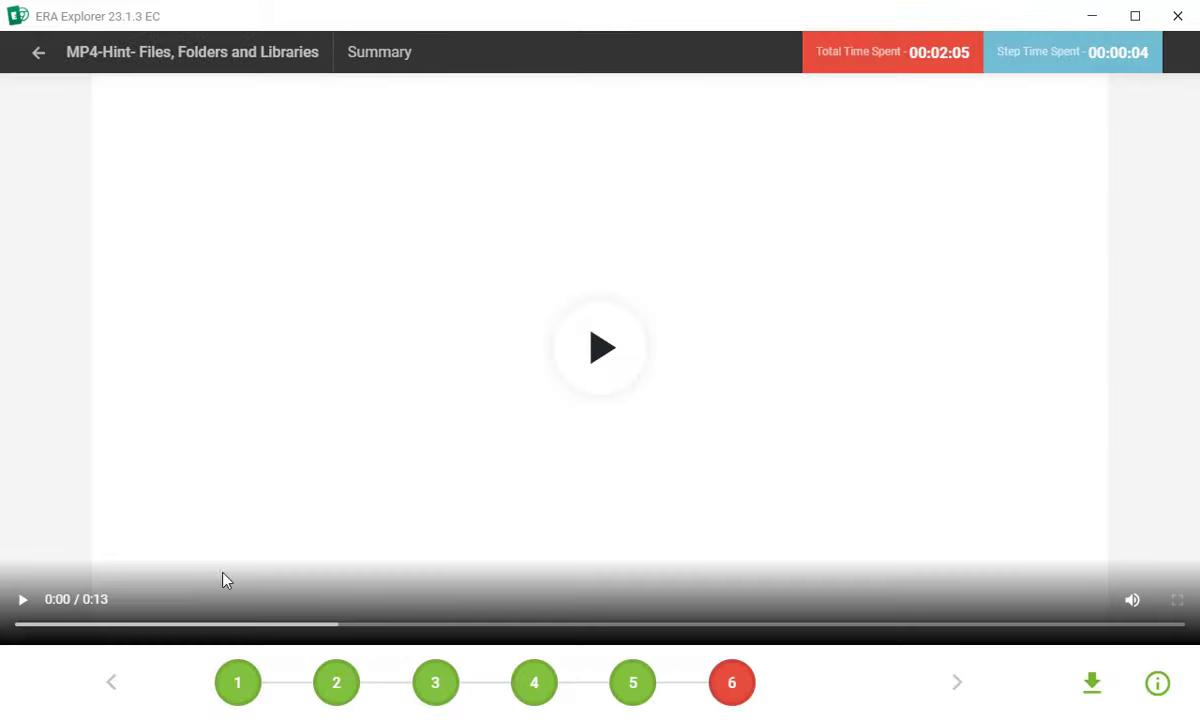
{"action": "left_click", "coordinate": [1132, 599]}
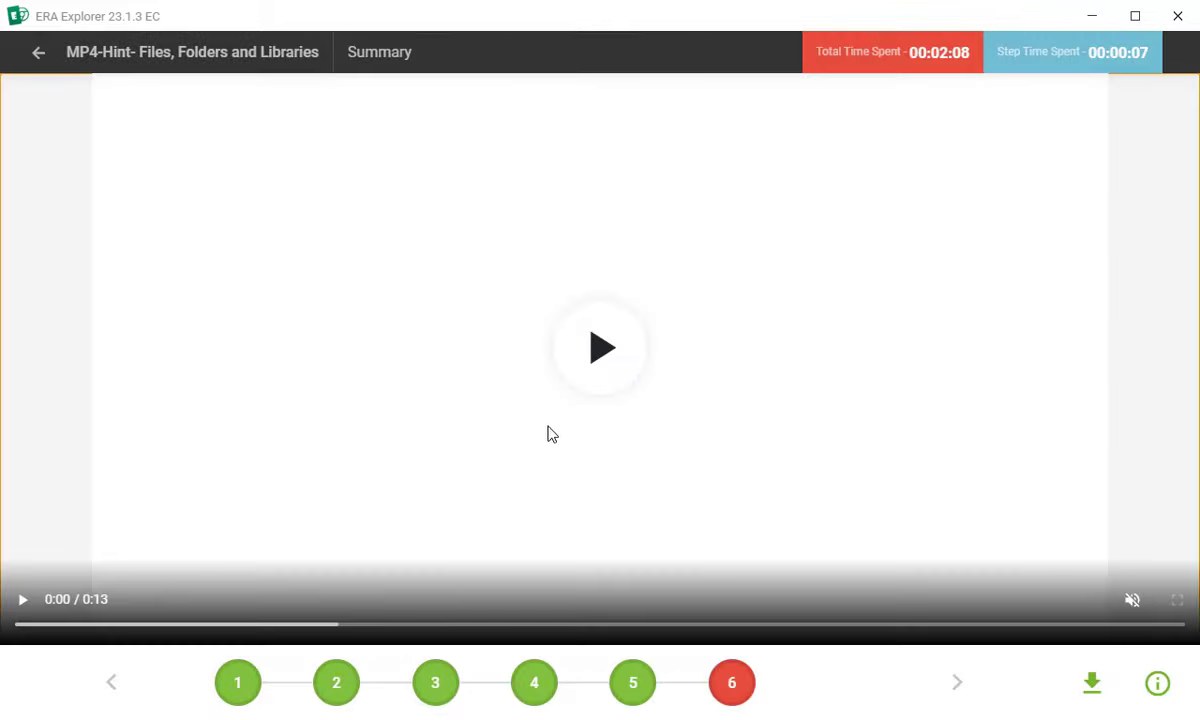
{"action": "left_click", "coordinate": [598, 352]}
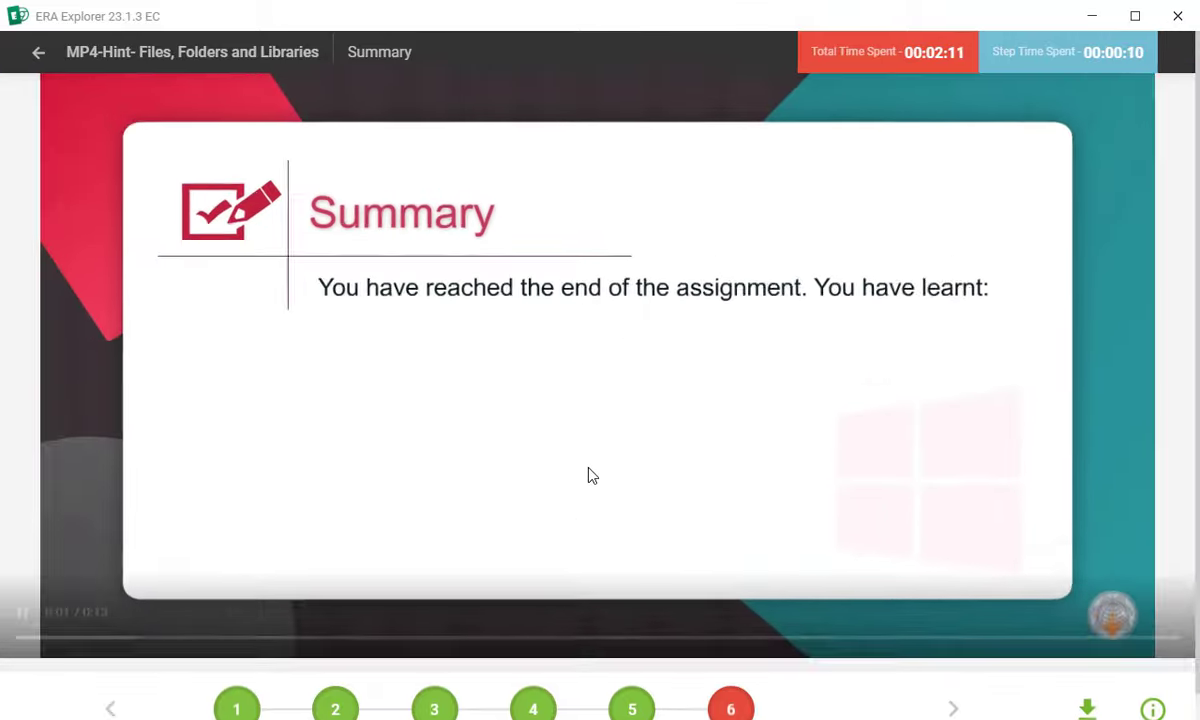
{"action": "double_click", "coordinate": [588, 474]}
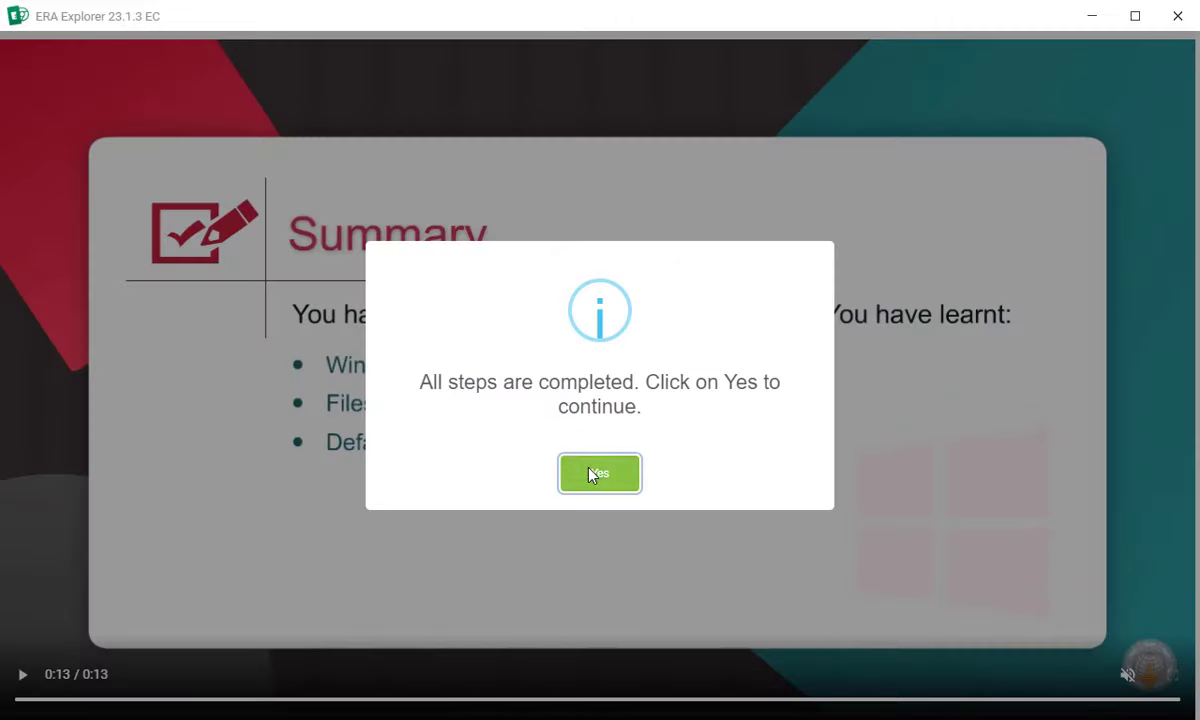
{"action": "left_click", "coordinate": [597, 474]}
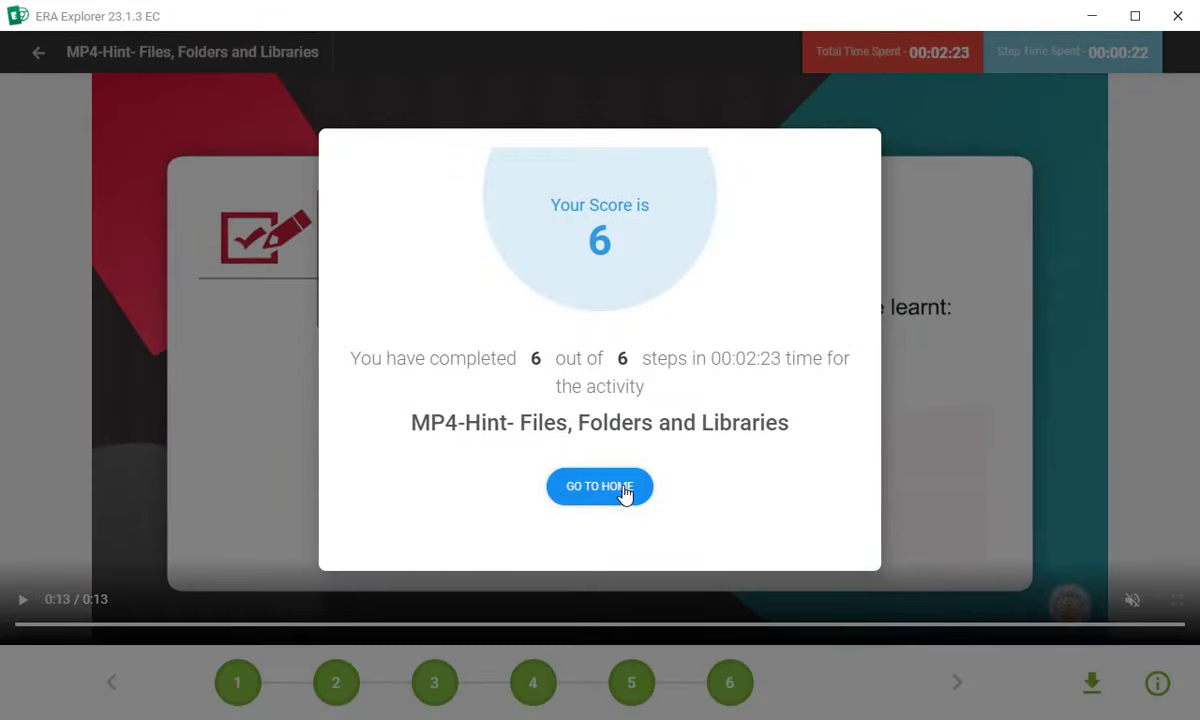
{"action": "left_click", "coordinate": [621, 492]}
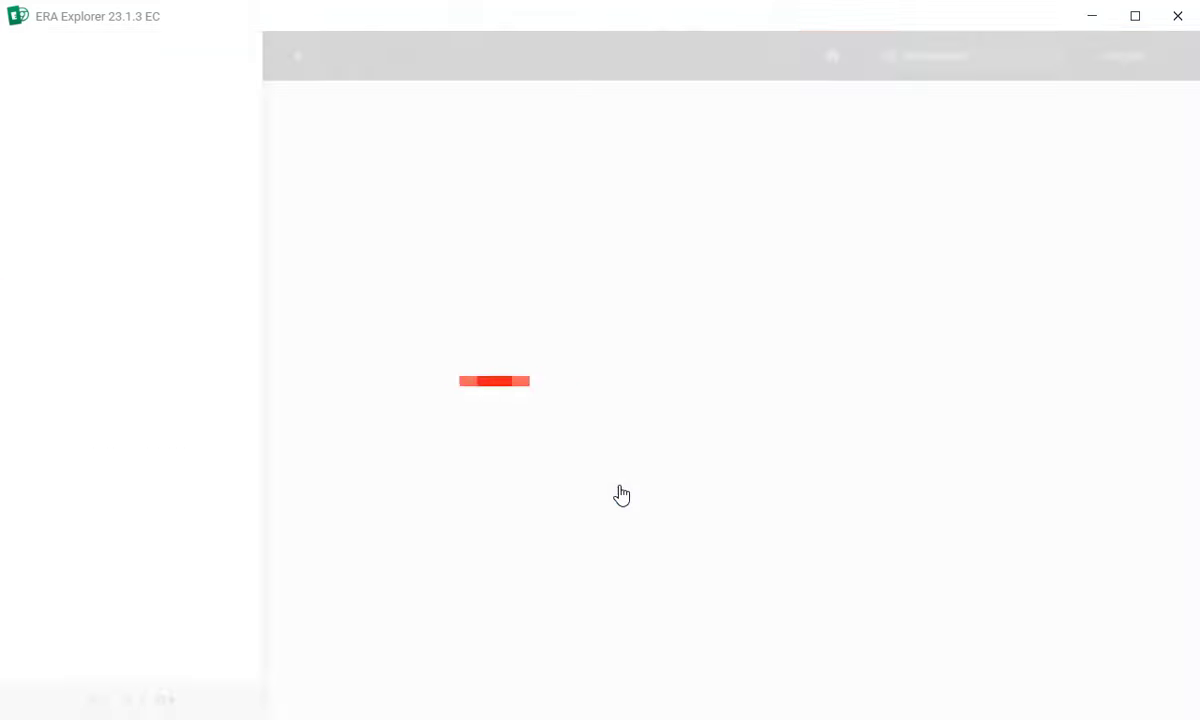
- Start the Guided Do It Yourself exam and begin question 1 on sorting desktop icons by Names
{"action": "scroll", "coordinate": [11, 311], "scroll_direction": "up", "scroll_amount": 3}
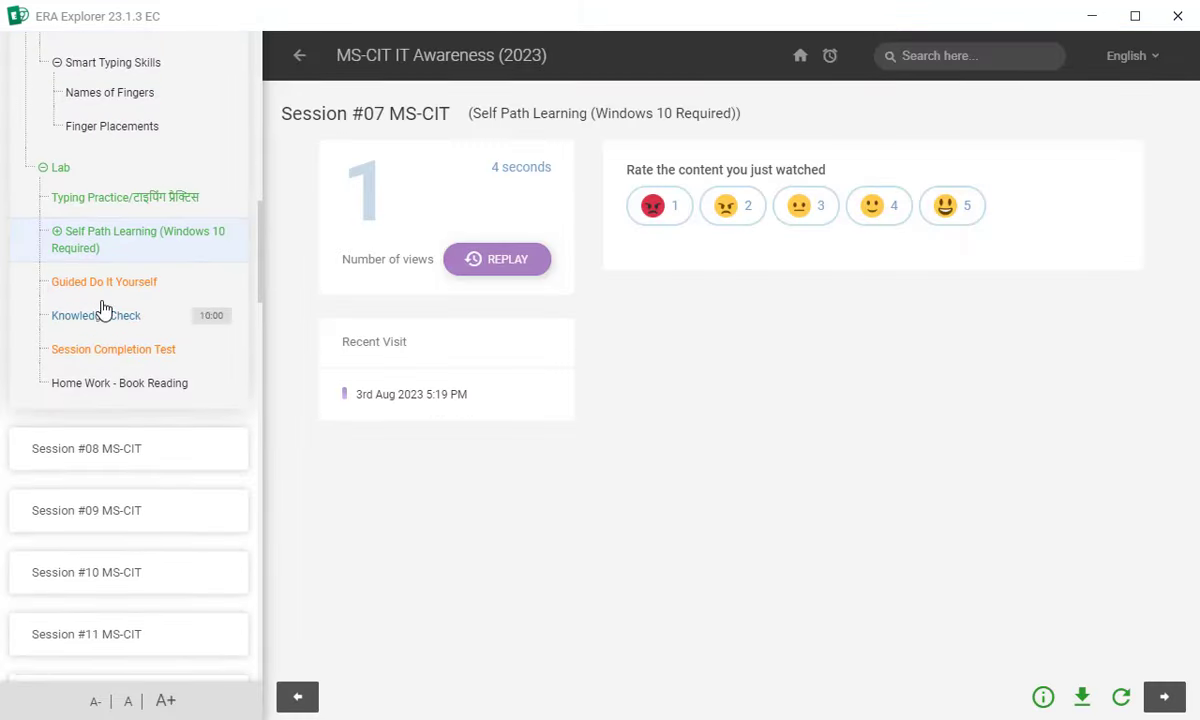
{"action": "left_click", "coordinate": [128, 288]}
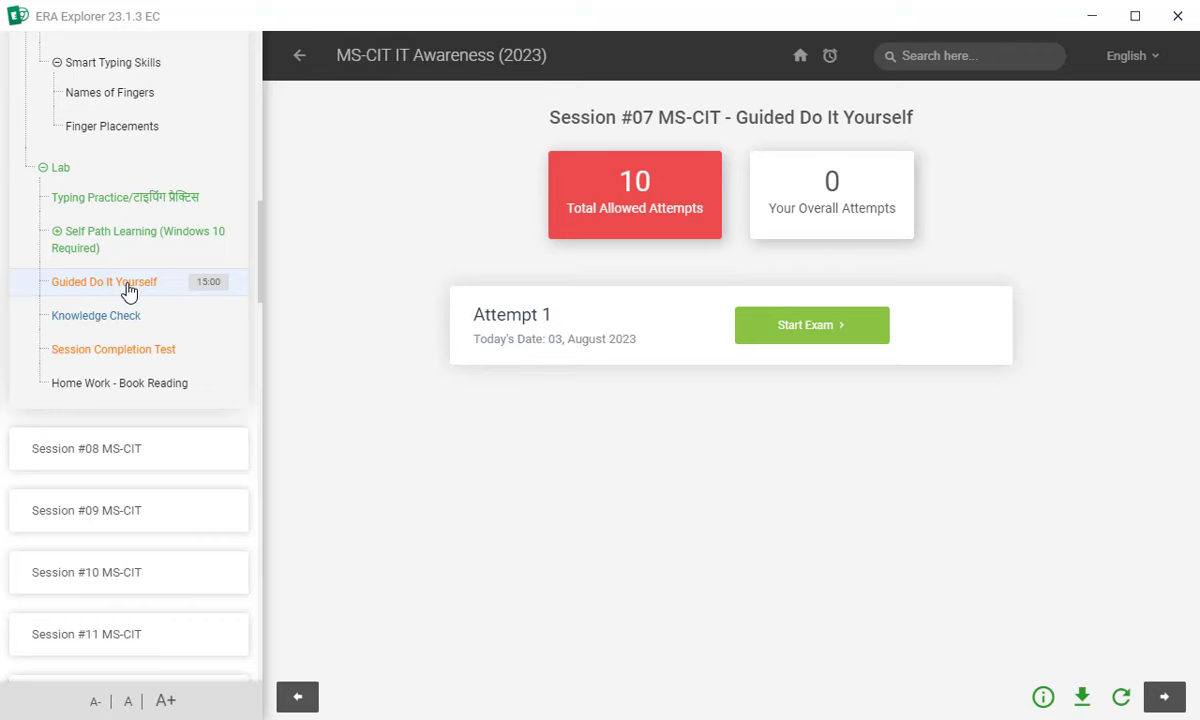
{"action": "left_click", "coordinate": [790, 330]}
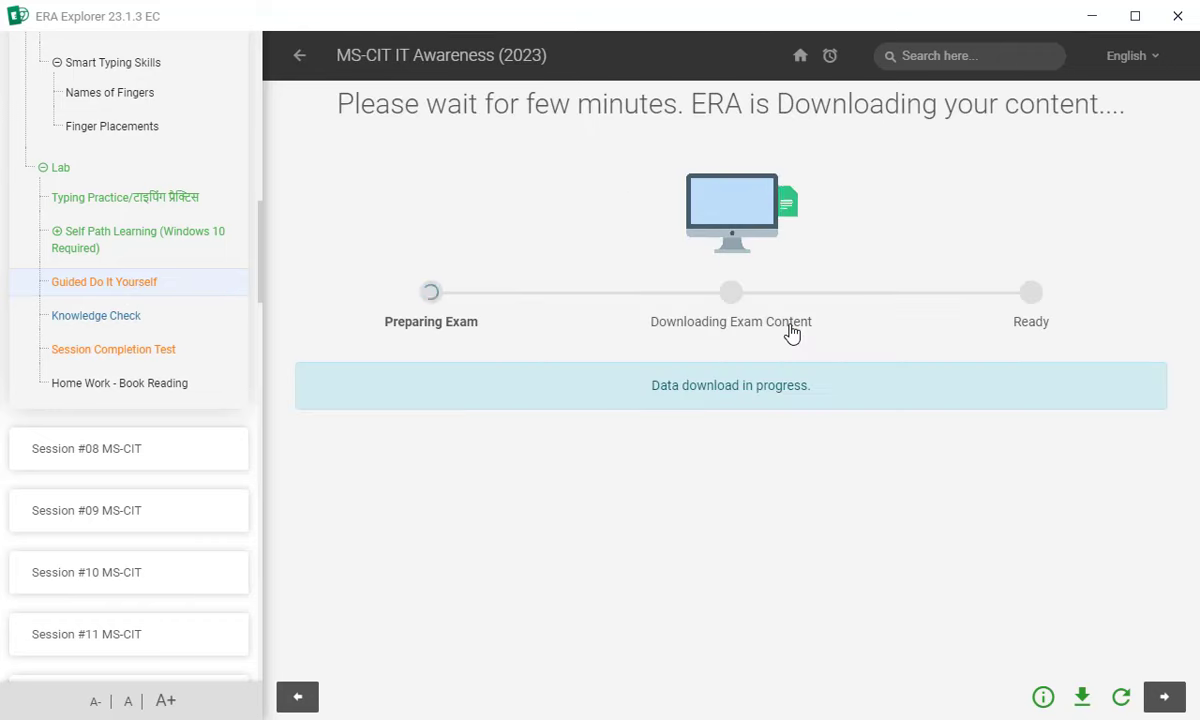
{"action": "left_click", "coordinate": [703, 383]}
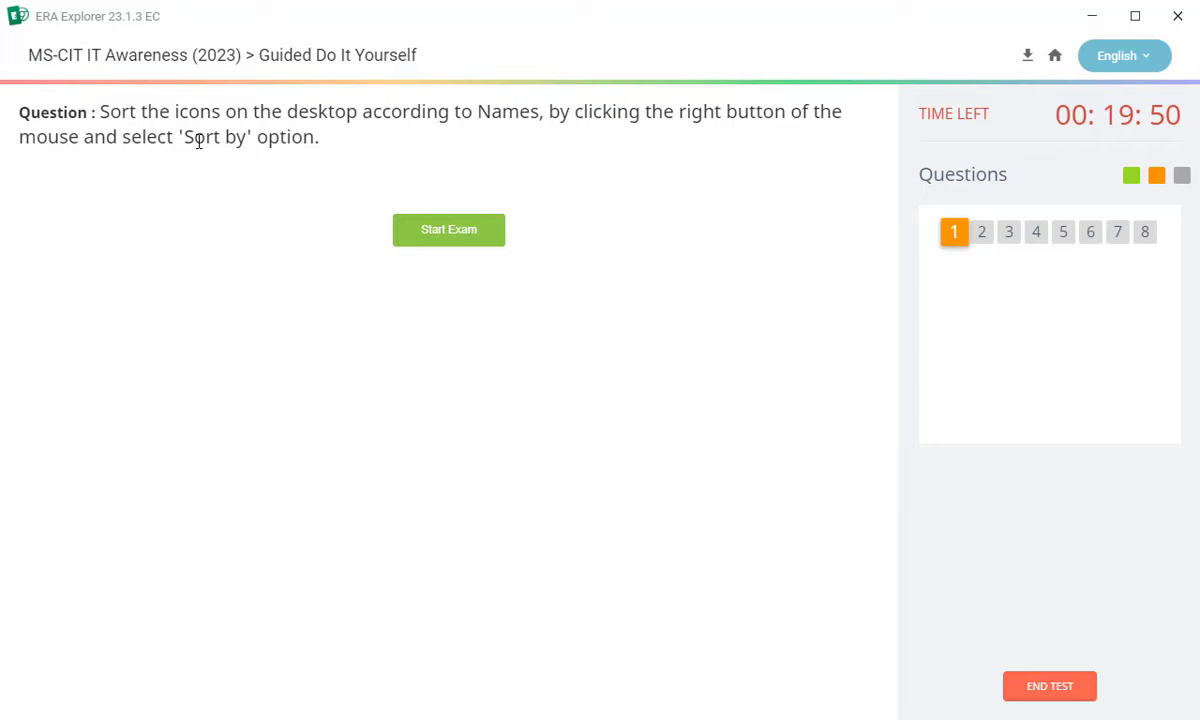
{"action": "left_click", "coordinate": [451, 233]}
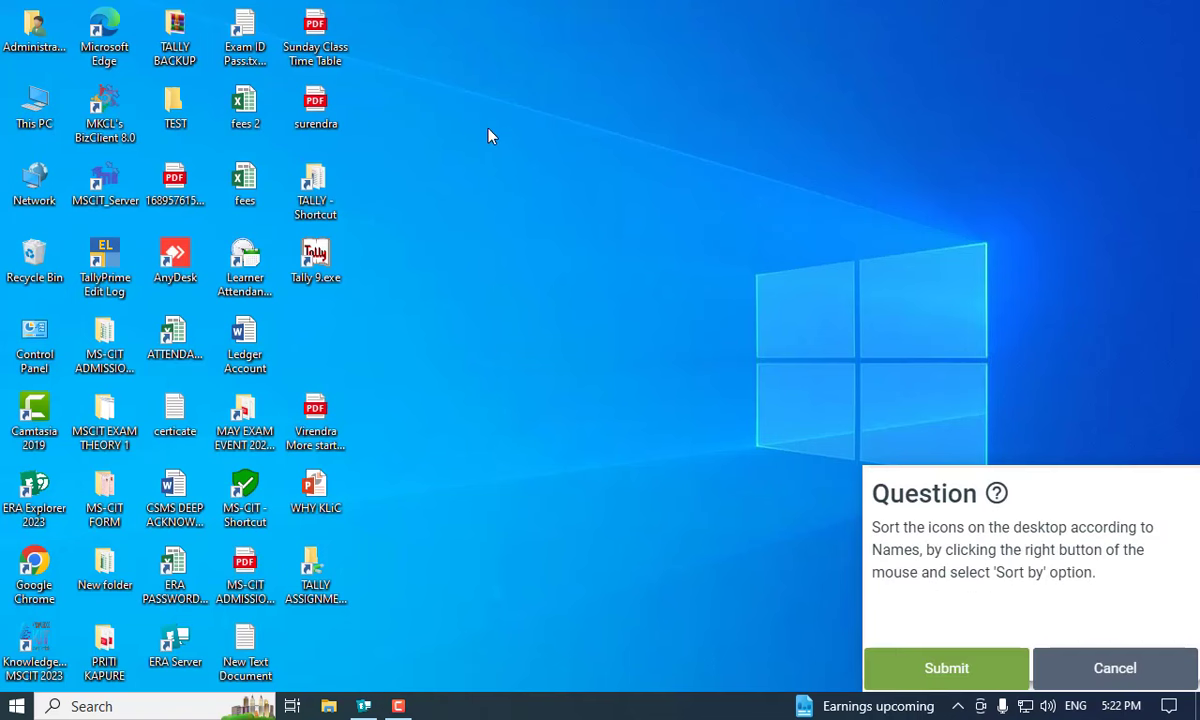
- Sort the desktop icons by Name, submit, and dismiss the Congrats message
{"action": "right_click", "coordinate": [512, 134]}
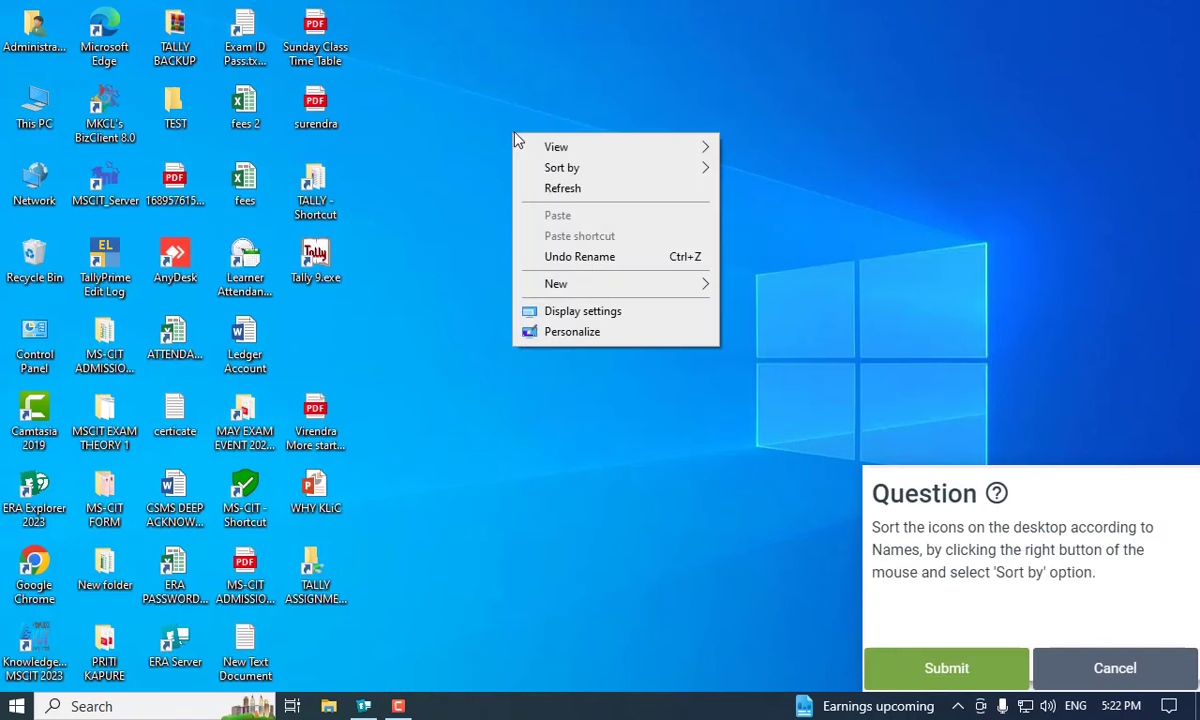
{"action": "mouse_move", "coordinate": [588, 170]}
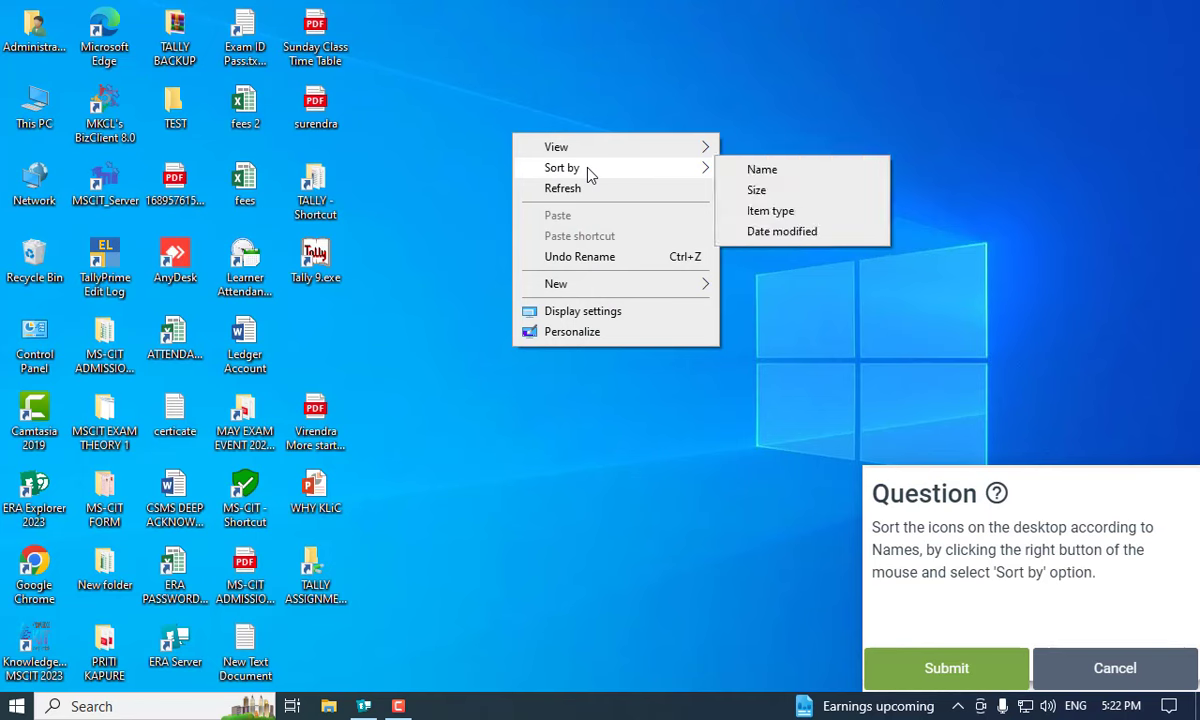
{"action": "left_click", "coordinate": [762, 170]}
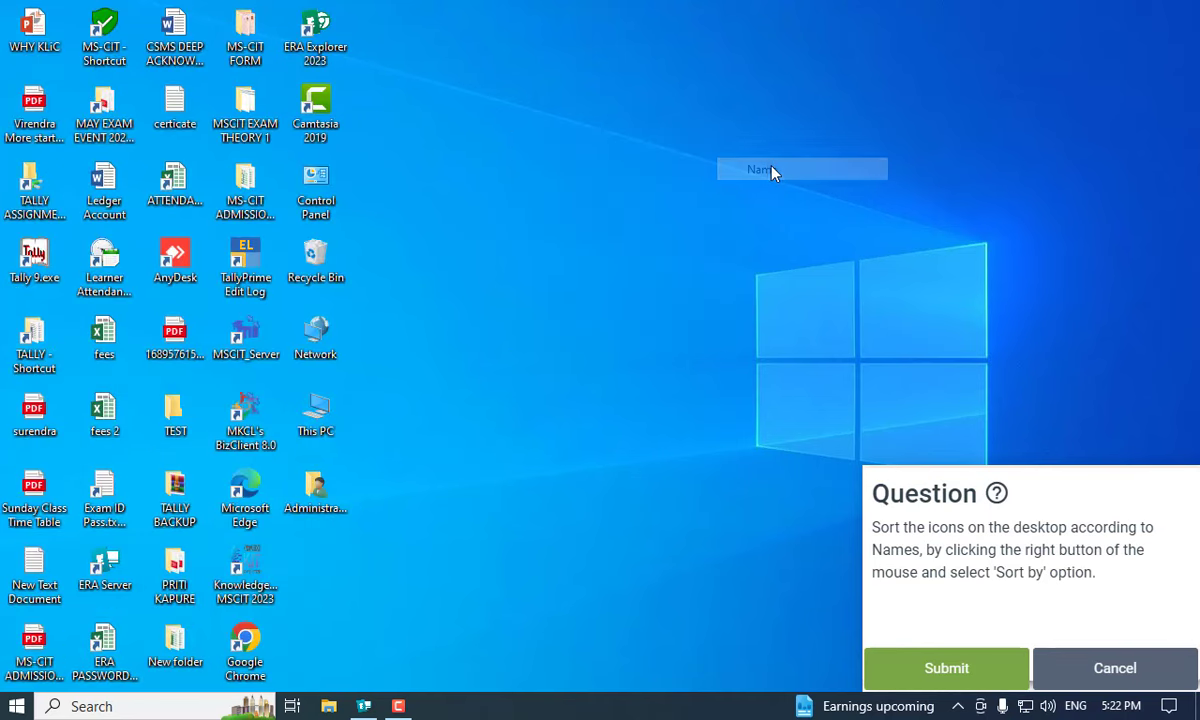
{"action": "left_click", "coordinate": [948, 668]}
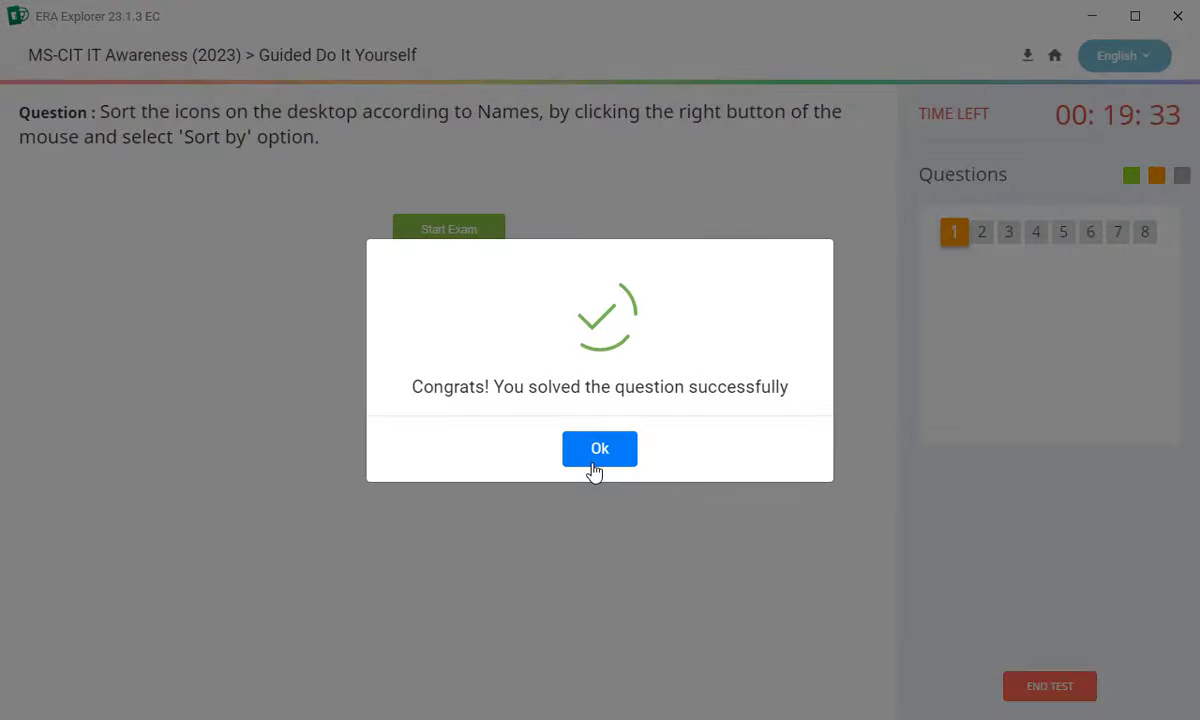
{"action": "left_click", "coordinate": [594, 467]}
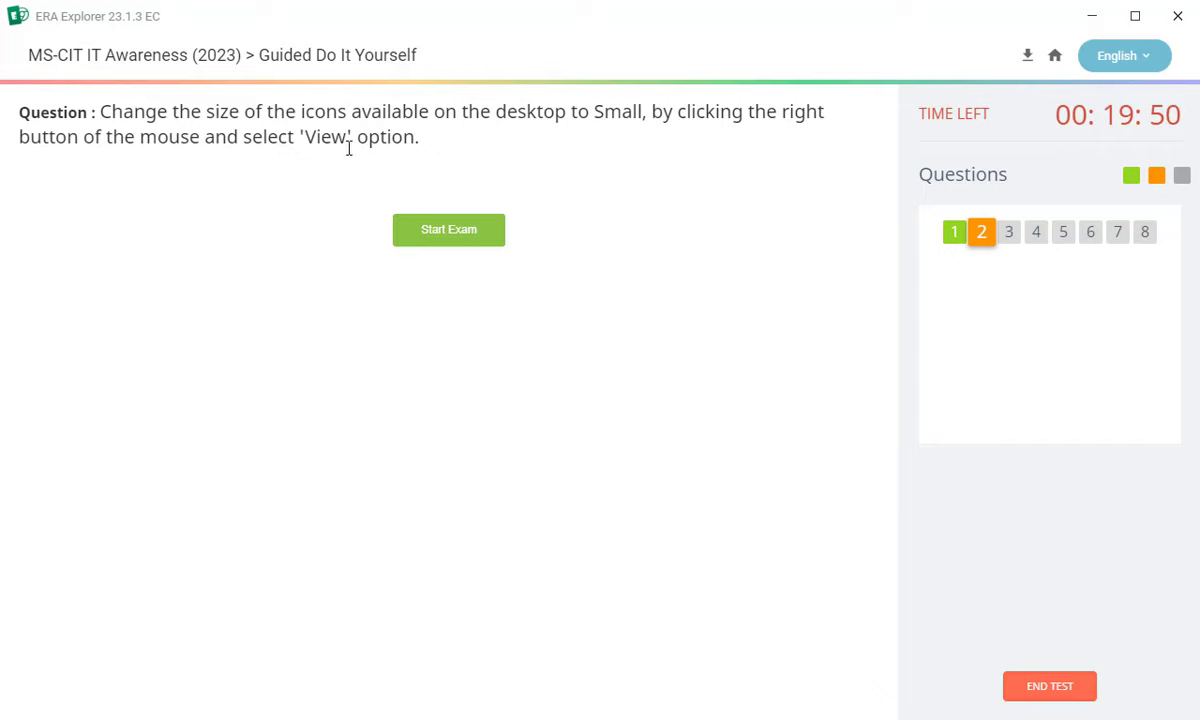
- Set the desktop icons to Small icons and submit question 2
{"action": "left_click", "coordinate": [481, 234]}
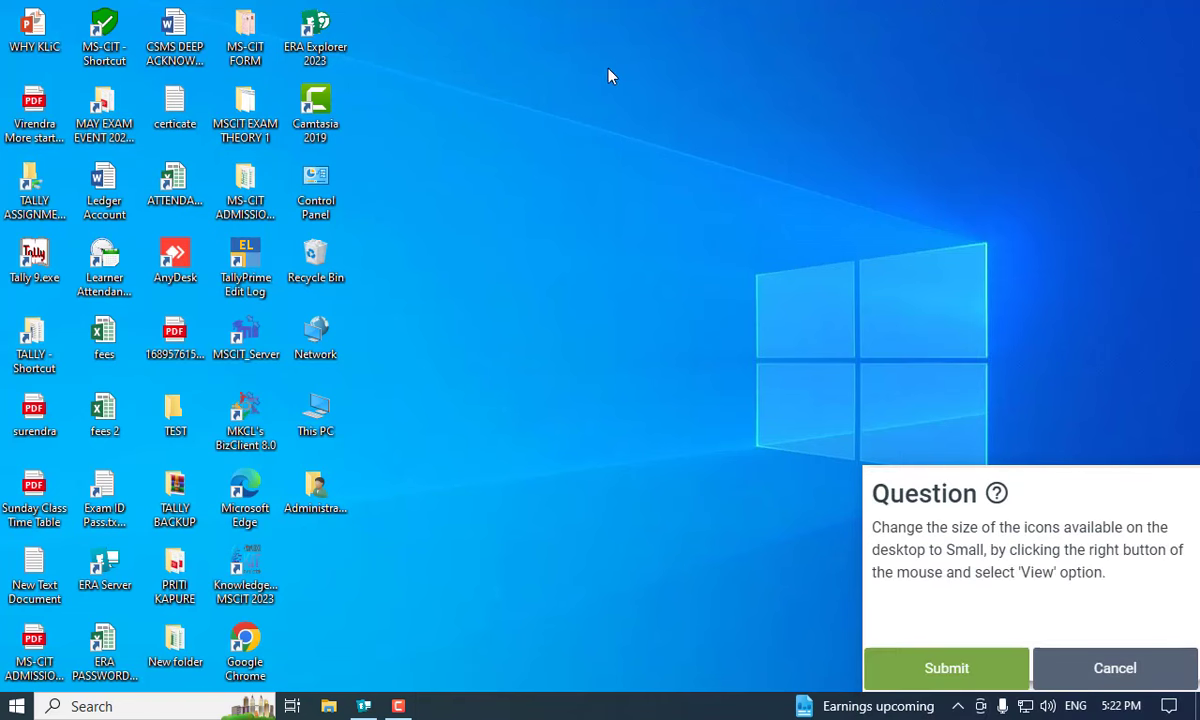
{"action": "right_click", "coordinate": [520, 97]}
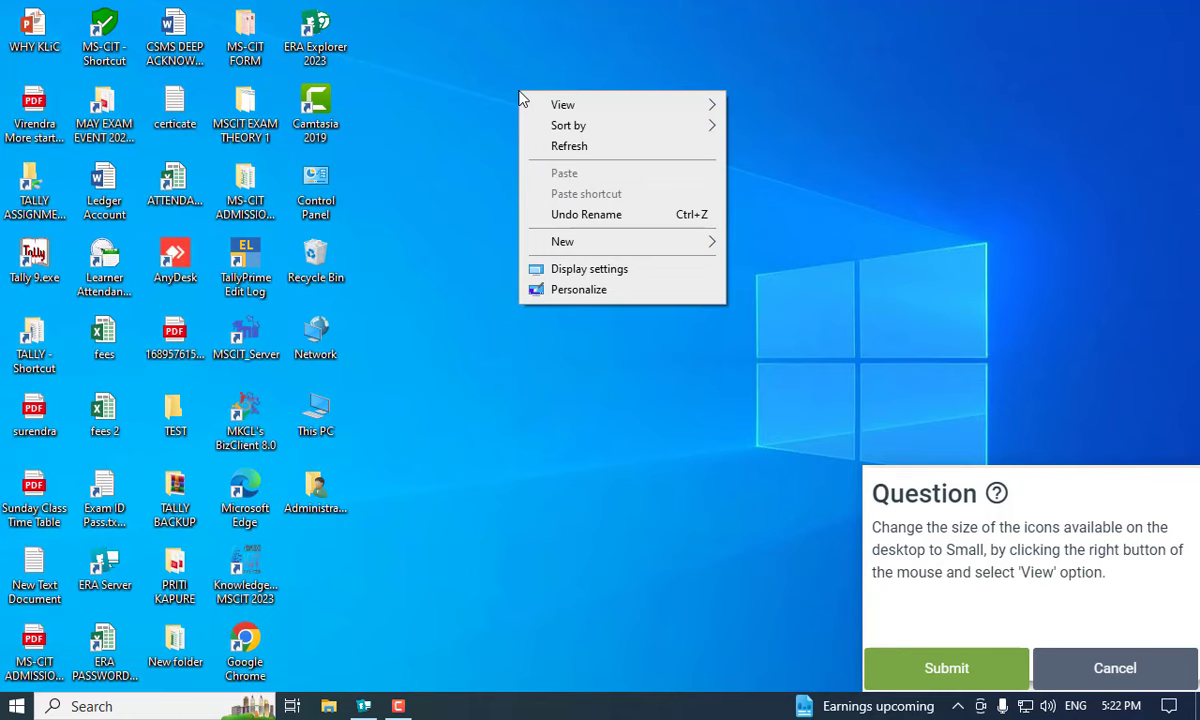
{"action": "left_click", "coordinate": [565, 107]}
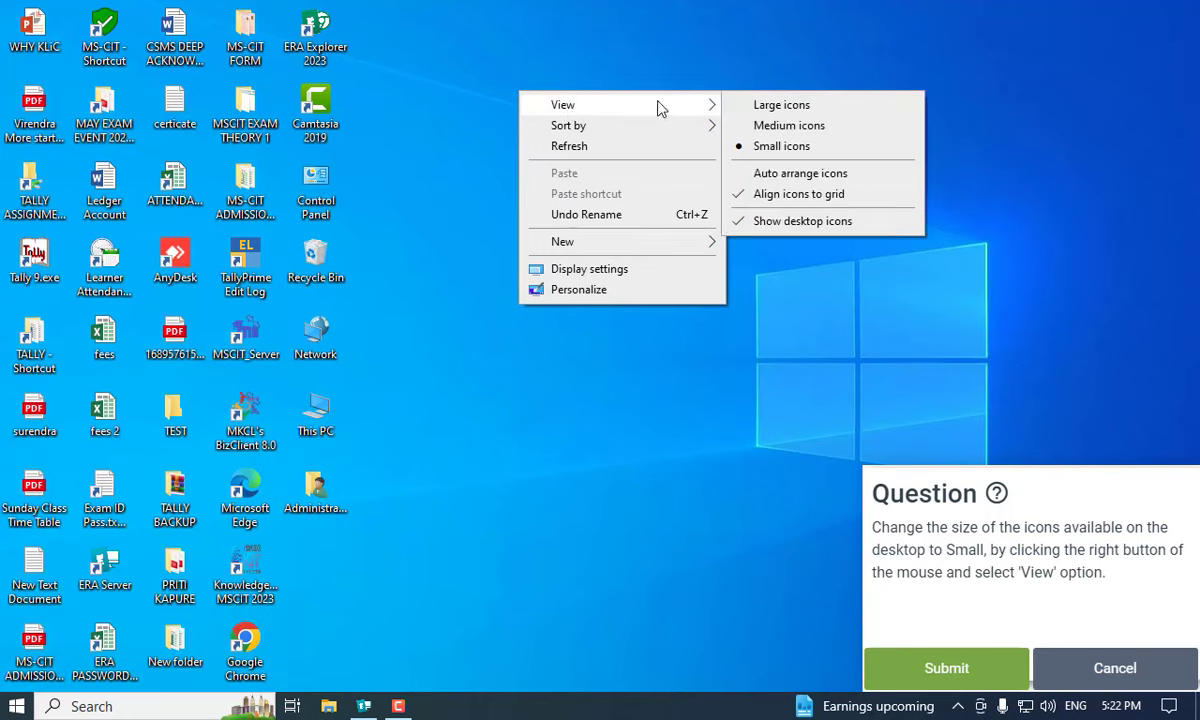
{"action": "left_click", "coordinate": [776, 150]}
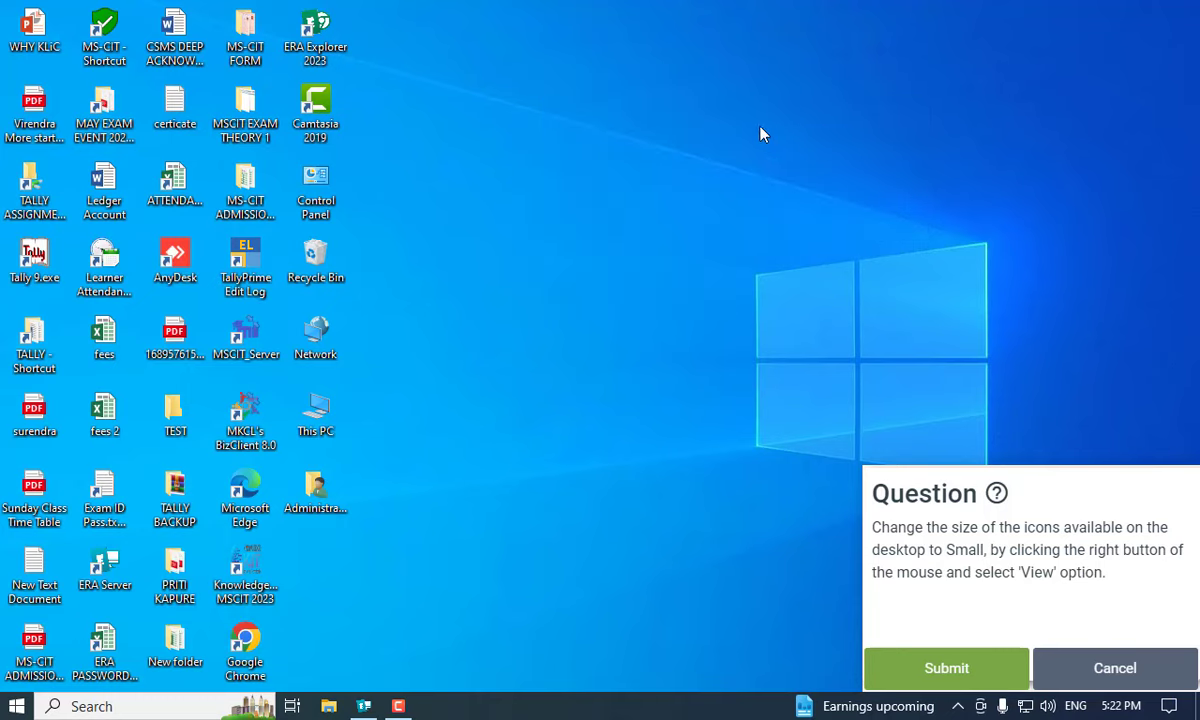
{"action": "left_click", "coordinate": [950, 662]}
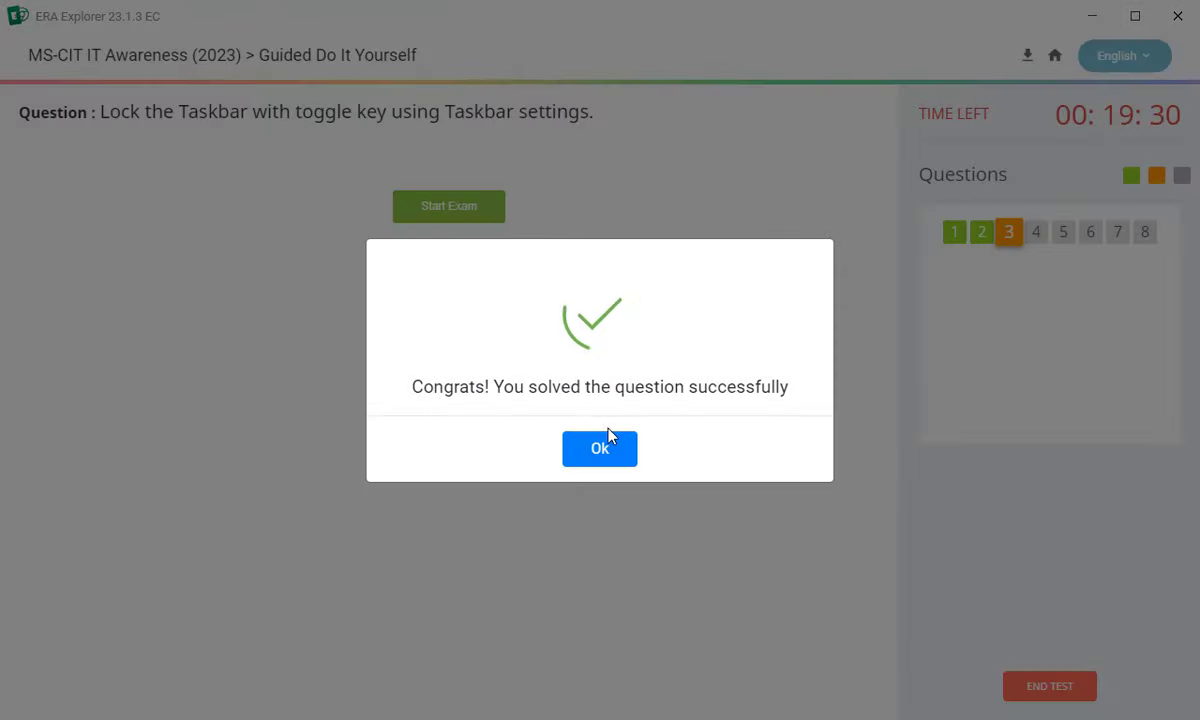
- Turn Lock the taskbar off in Taskbar settings and submit question 3
{"action": "left_click", "coordinate": [611, 448]}
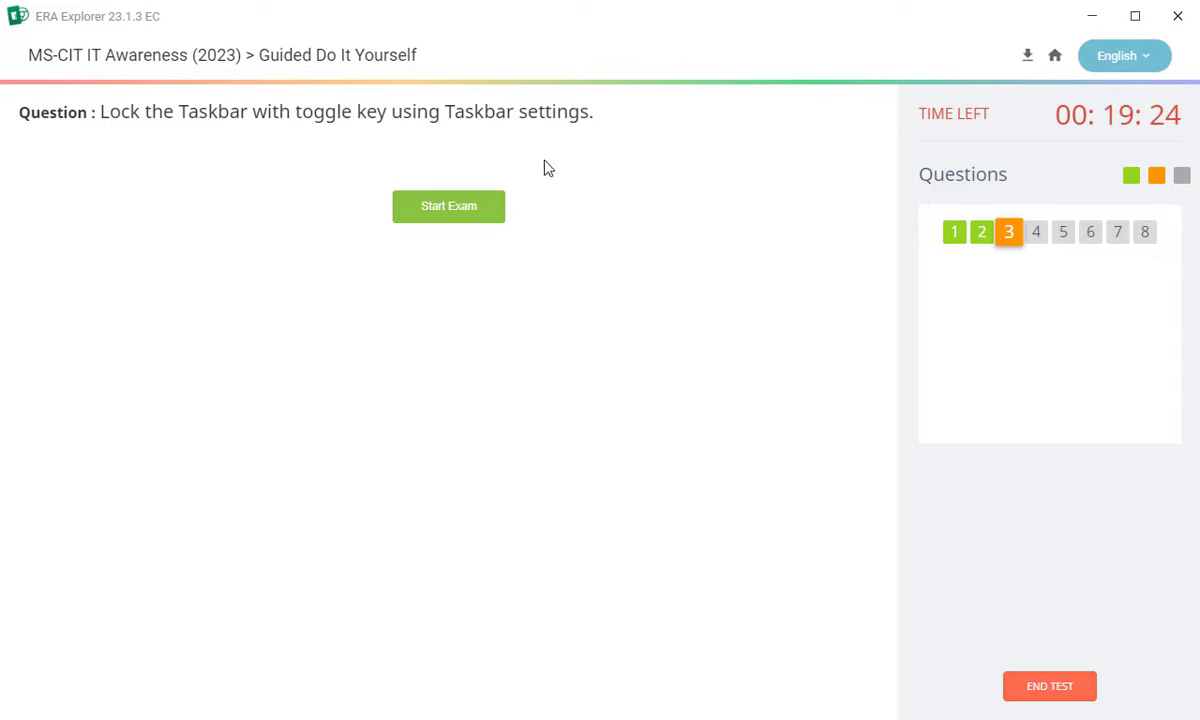
{"action": "left_click", "coordinate": [455, 210]}
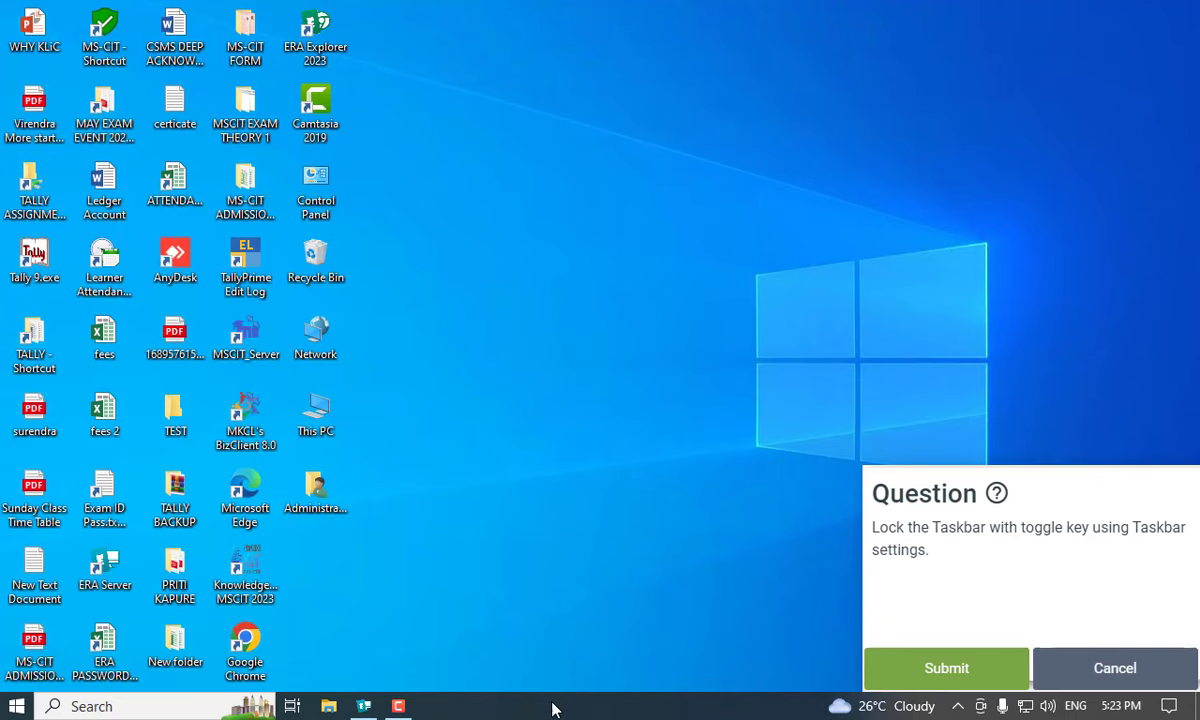
{"action": "right_click", "coordinate": [554, 708]}
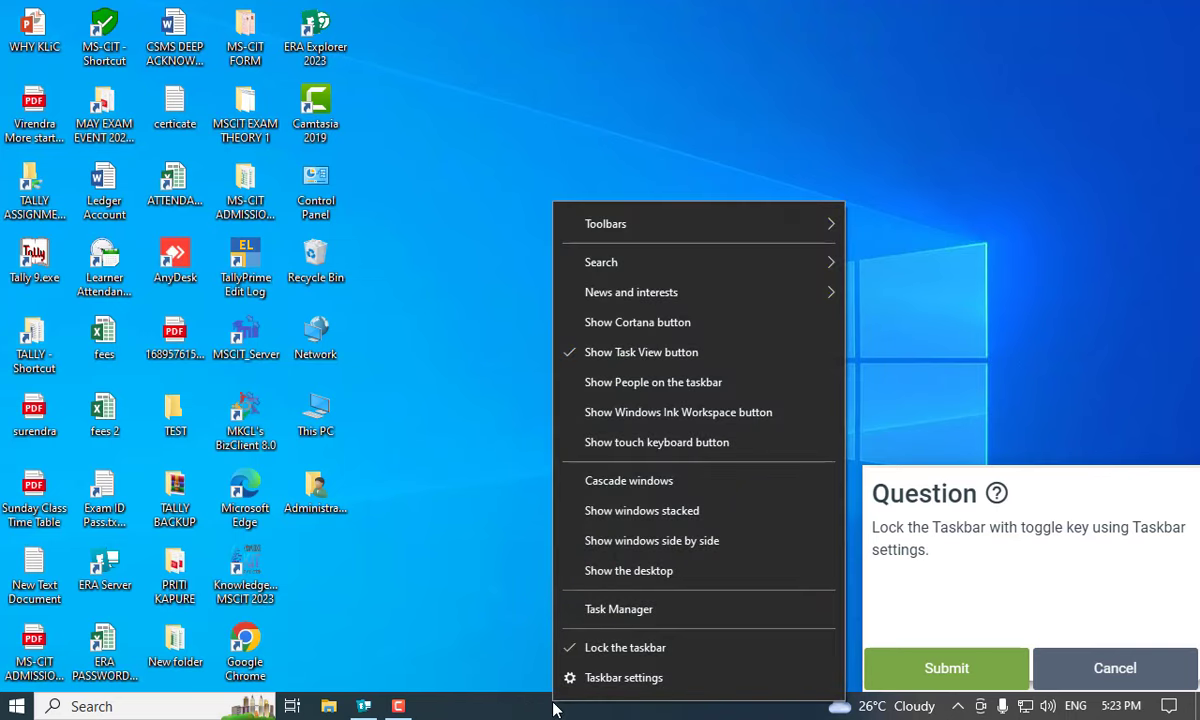
{"action": "left_click", "coordinate": [598, 678]}
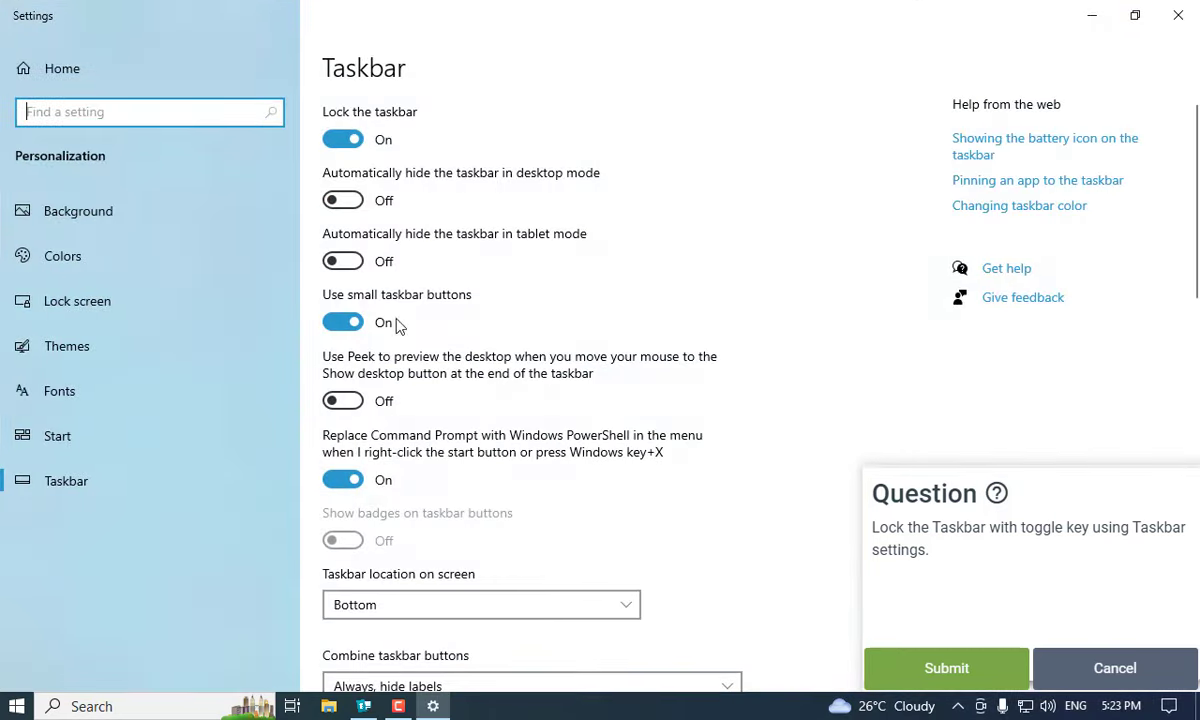
{"action": "left_click", "coordinate": [343, 141]}
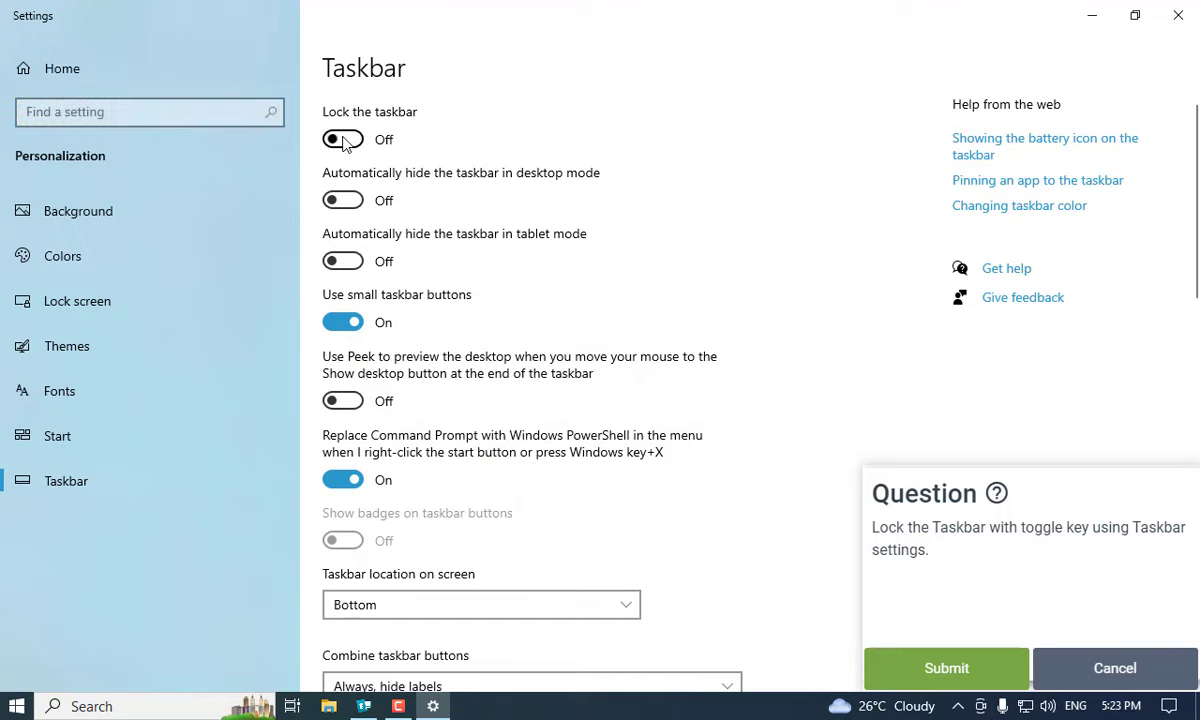
{"action": "left_click", "coordinate": [957, 677]}
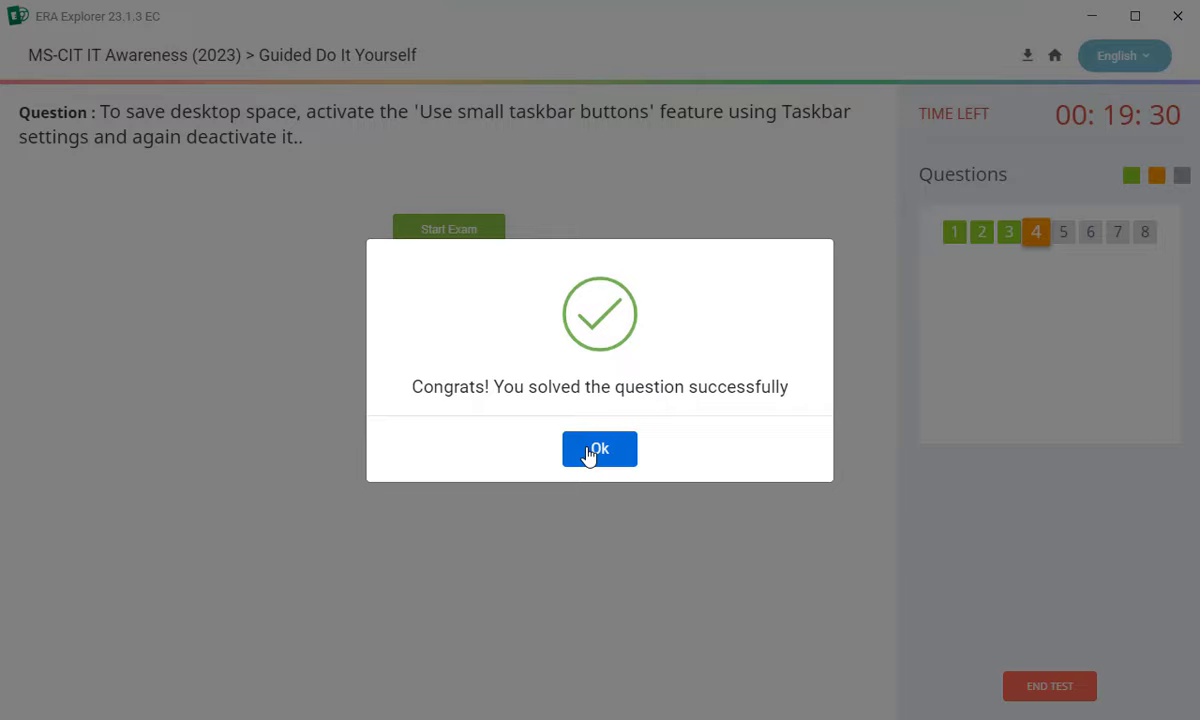
- For question 4, toggle 'Use small taskbar buttons' off and back on in Taskbar settings, then submit
{"action": "left_click", "coordinate": [590, 452]}
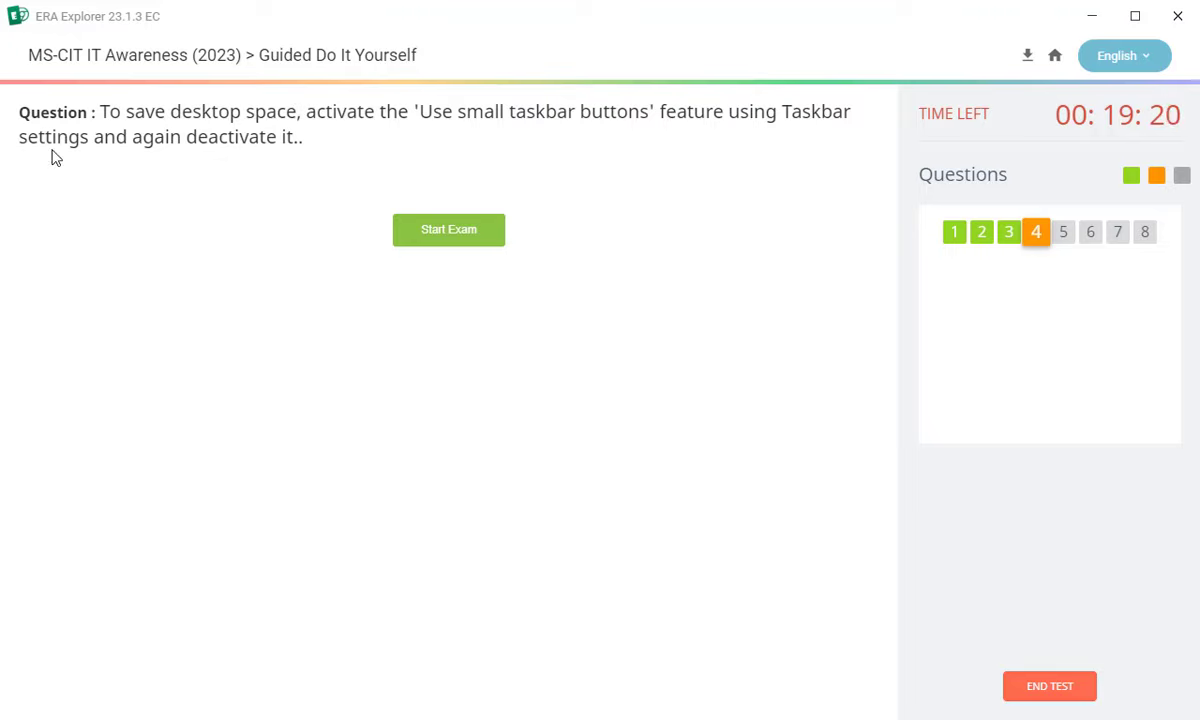
{"action": "left_click", "coordinate": [481, 237]}
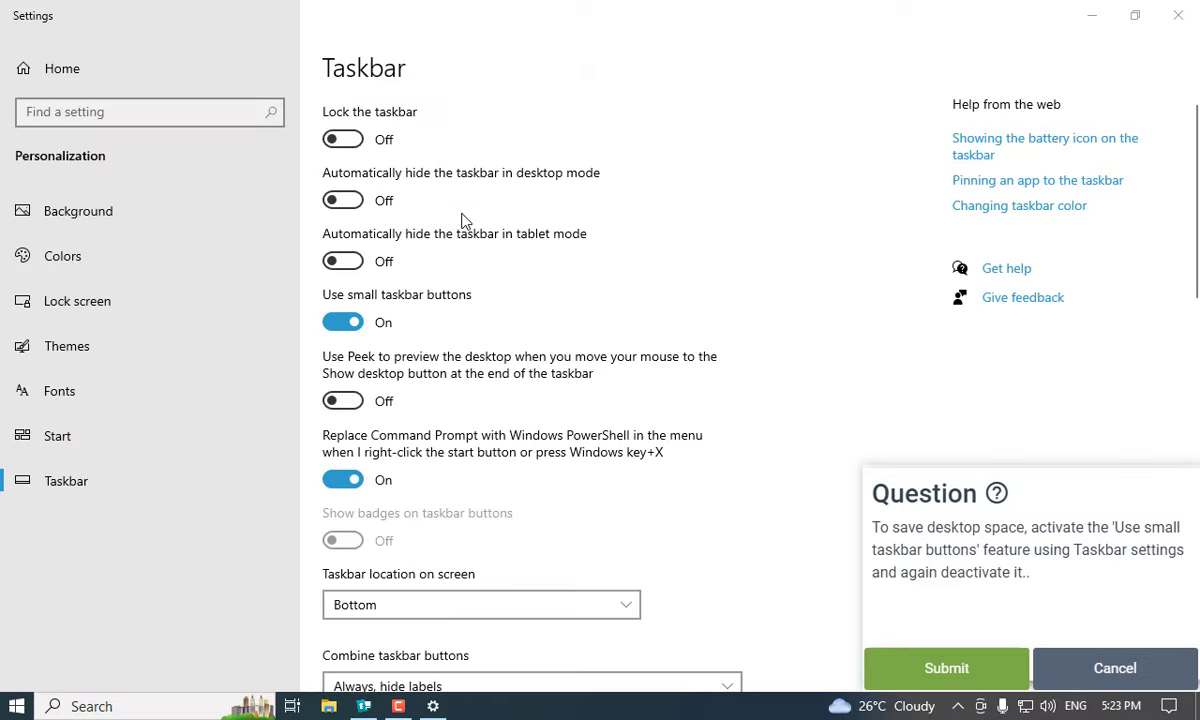
{"action": "left_click", "coordinate": [1177, 22]}
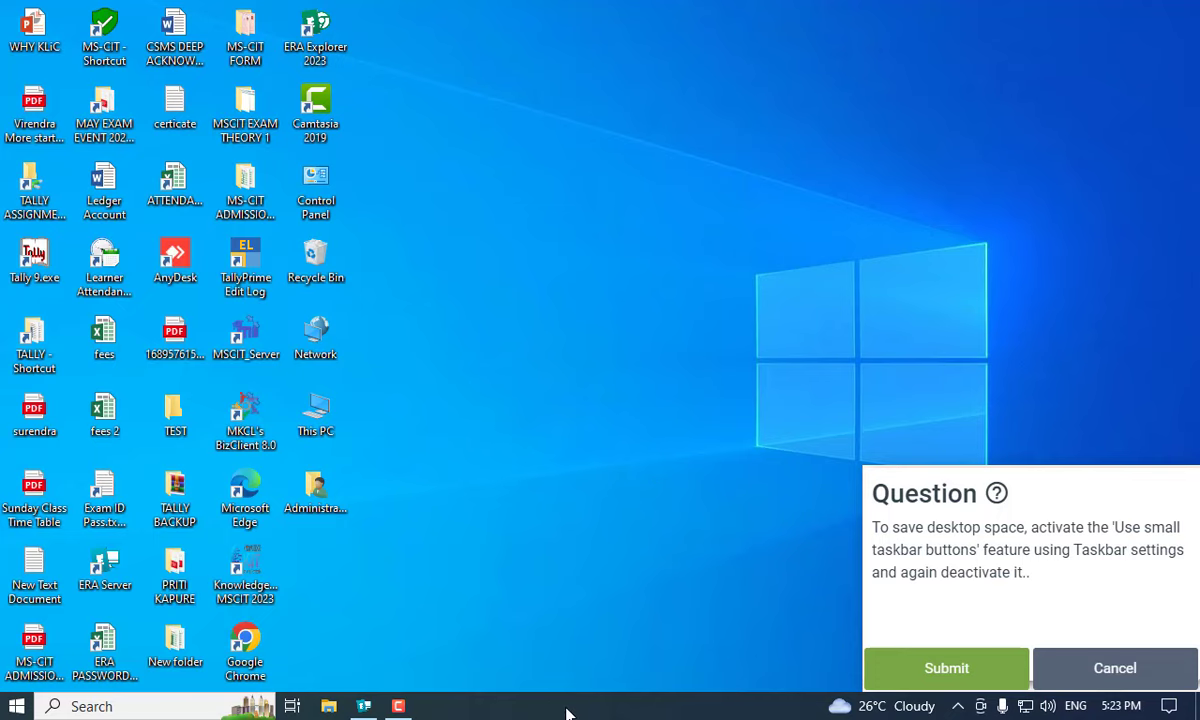
{"action": "right_click", "coordinate": [566, 712]}
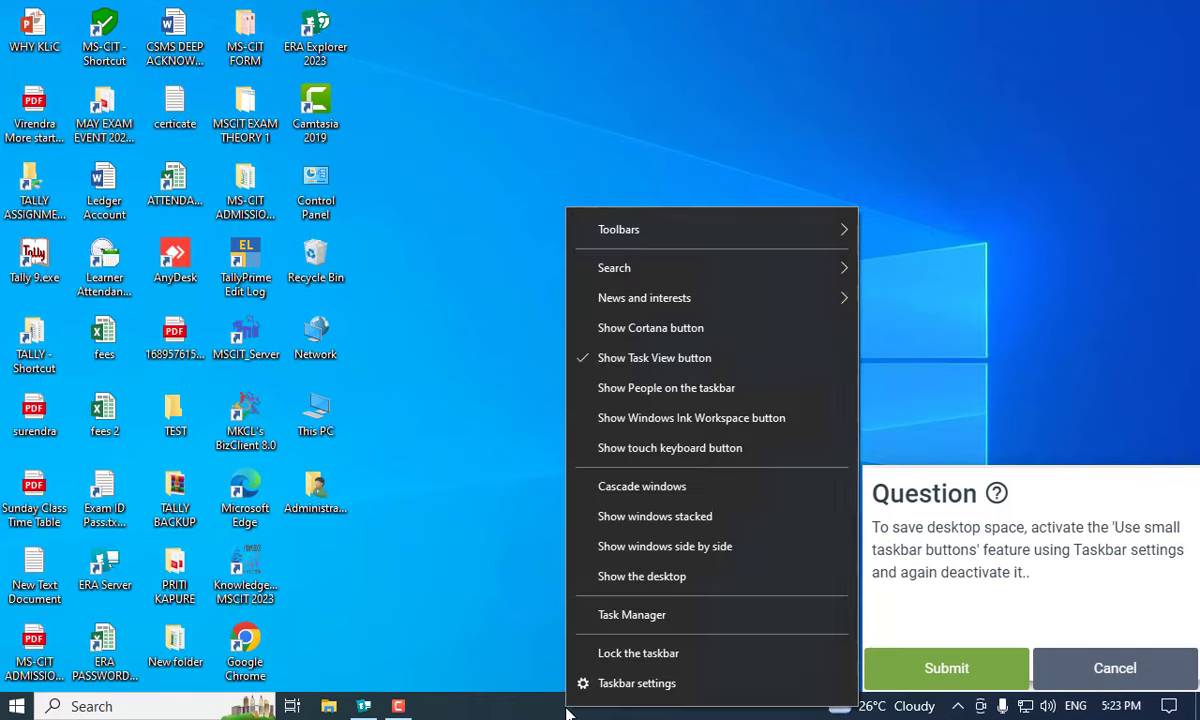
{"action": "left_click", "coordinate": [636, 683]}
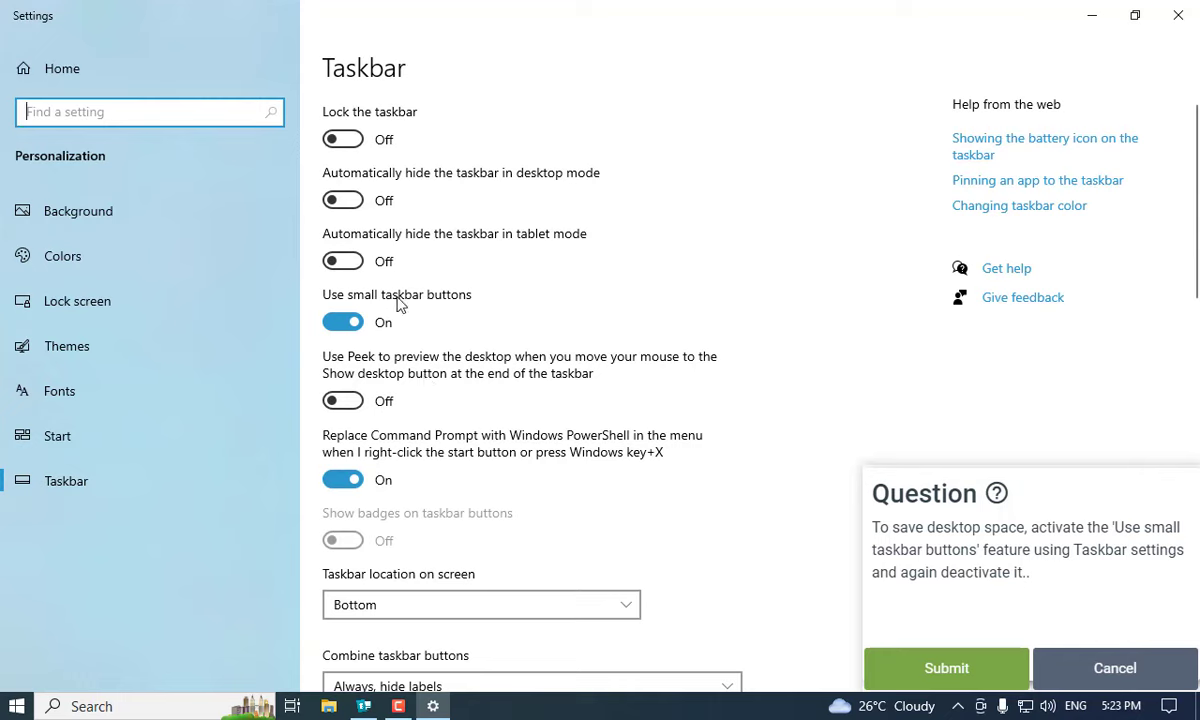
{"action": "left_click", "coordinate": [342, 323]}
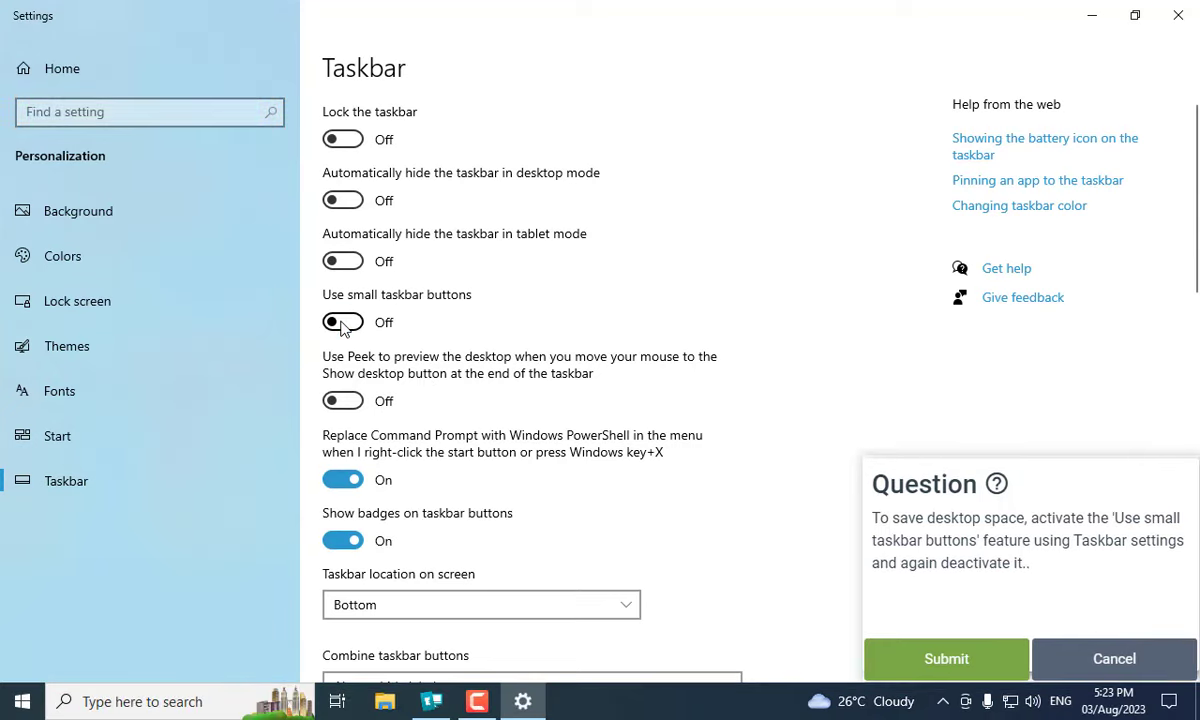
{"action": "left_click", "coordinate": [342, 323]}
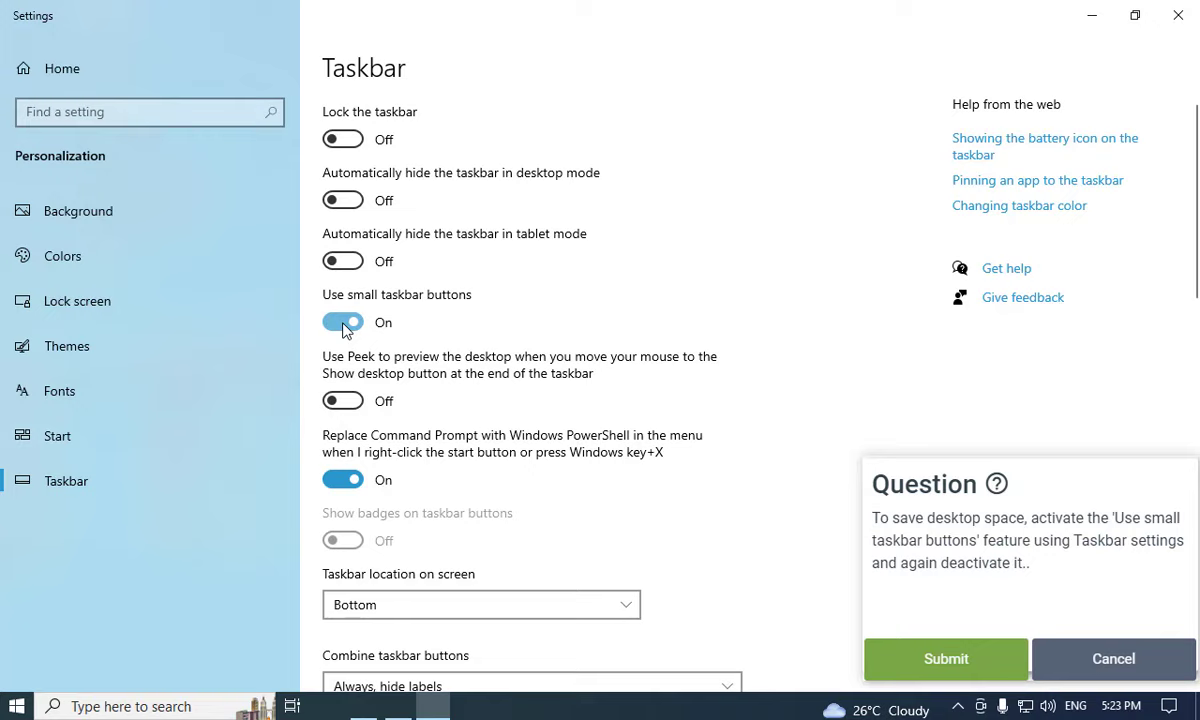
{"action": "left_click", "coordinate": [928, 662]}
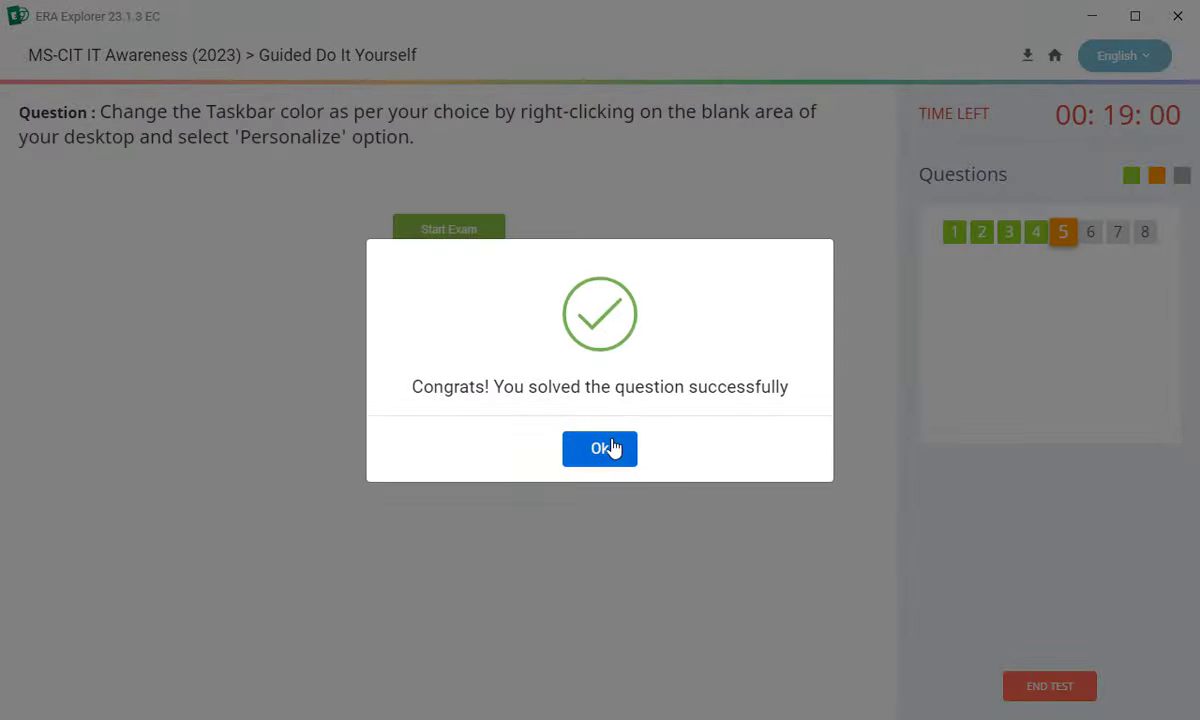
- Dismiss the success message, start the taskbar colour question and close Settings
{"action": "left_click", "coordinate": [610, 448]}
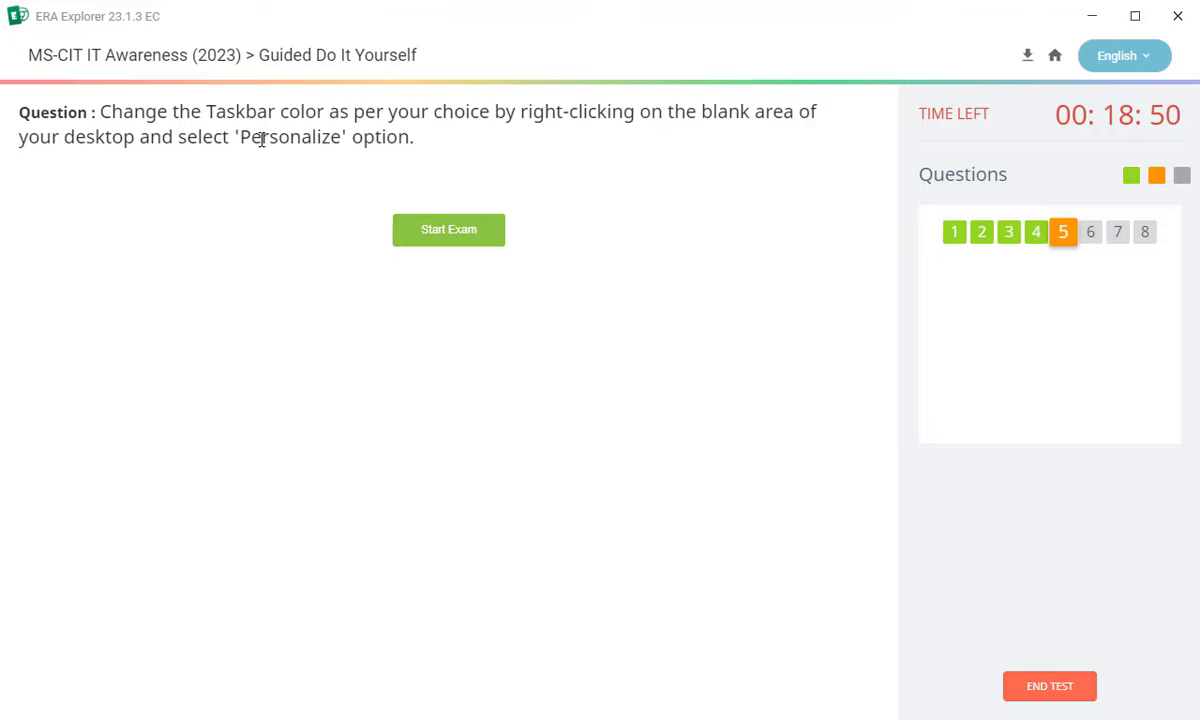
{"action": "left_click", "coordinate": [474, 238]}
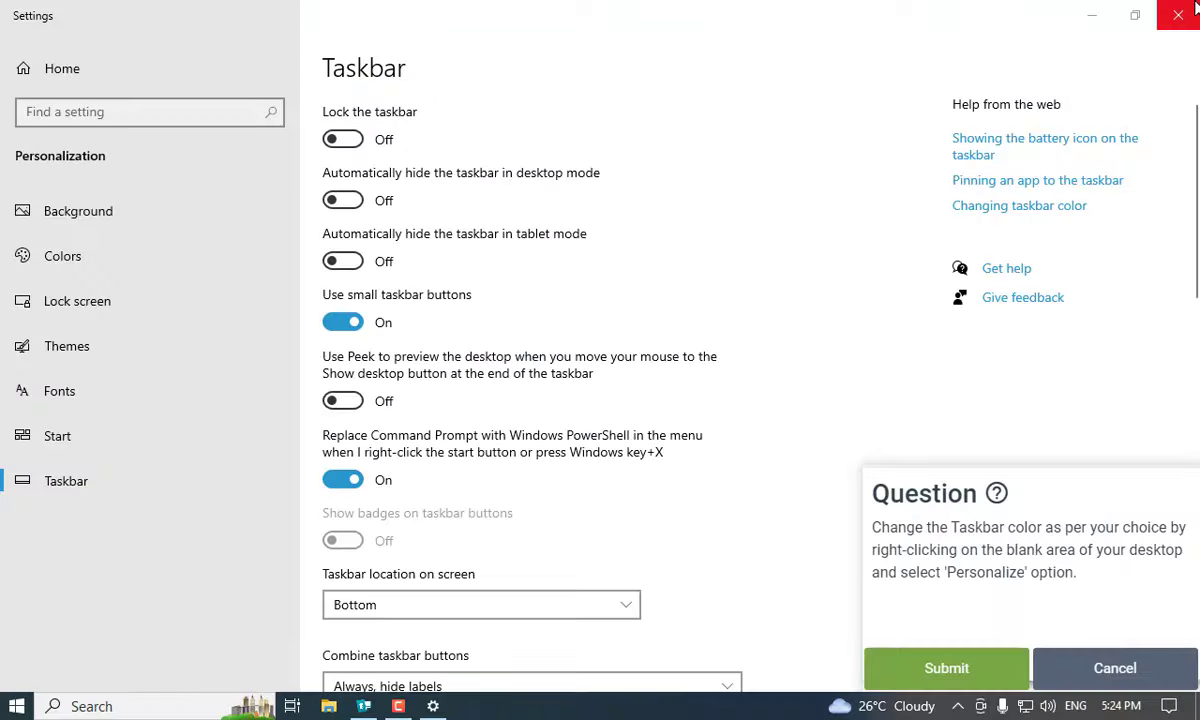
{"action": "left_click", "coordinate": [1180, 14]}
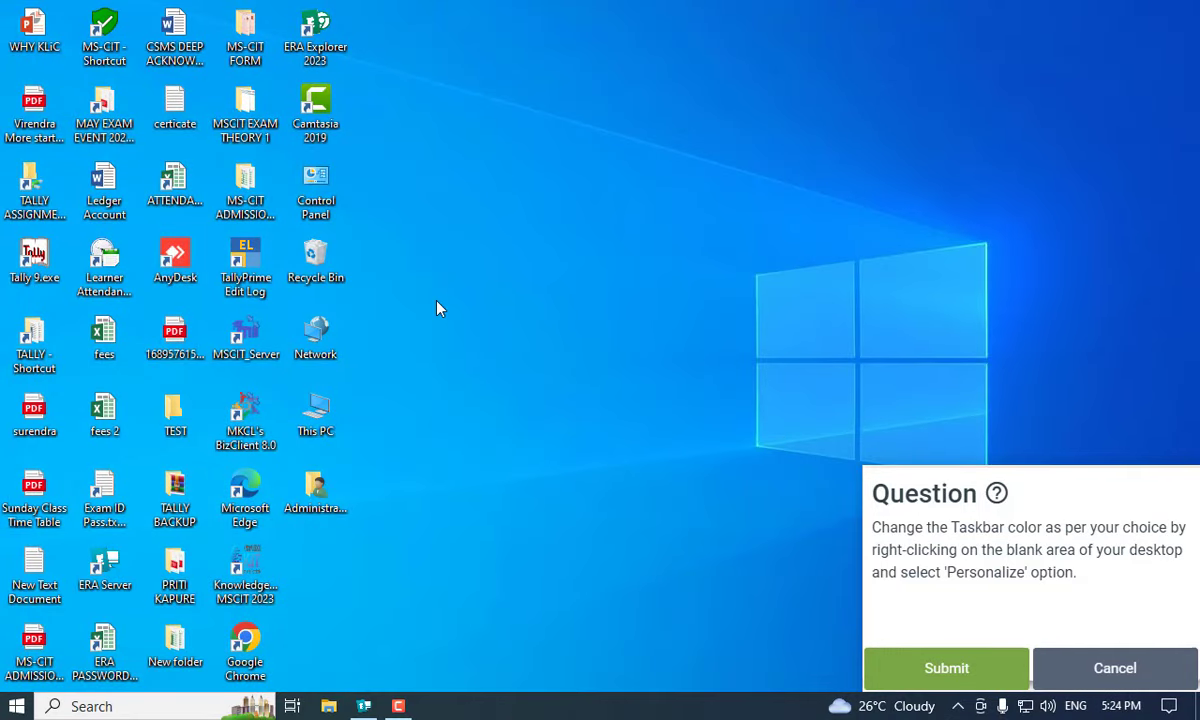
- Through Personalize > Colors, make the first recent blue the accent colour and submit
{"action": "right_click", "coordinate": [415, 232]}
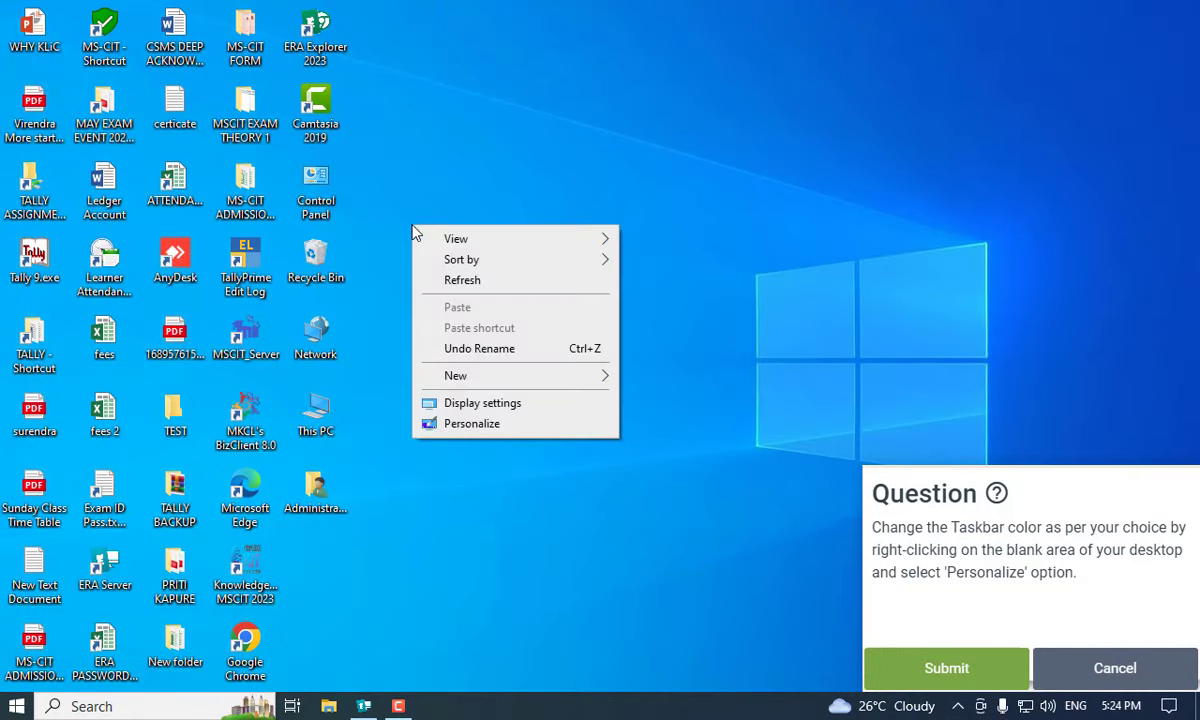
{"action": "left_click", "coordinate": [472, 424]}
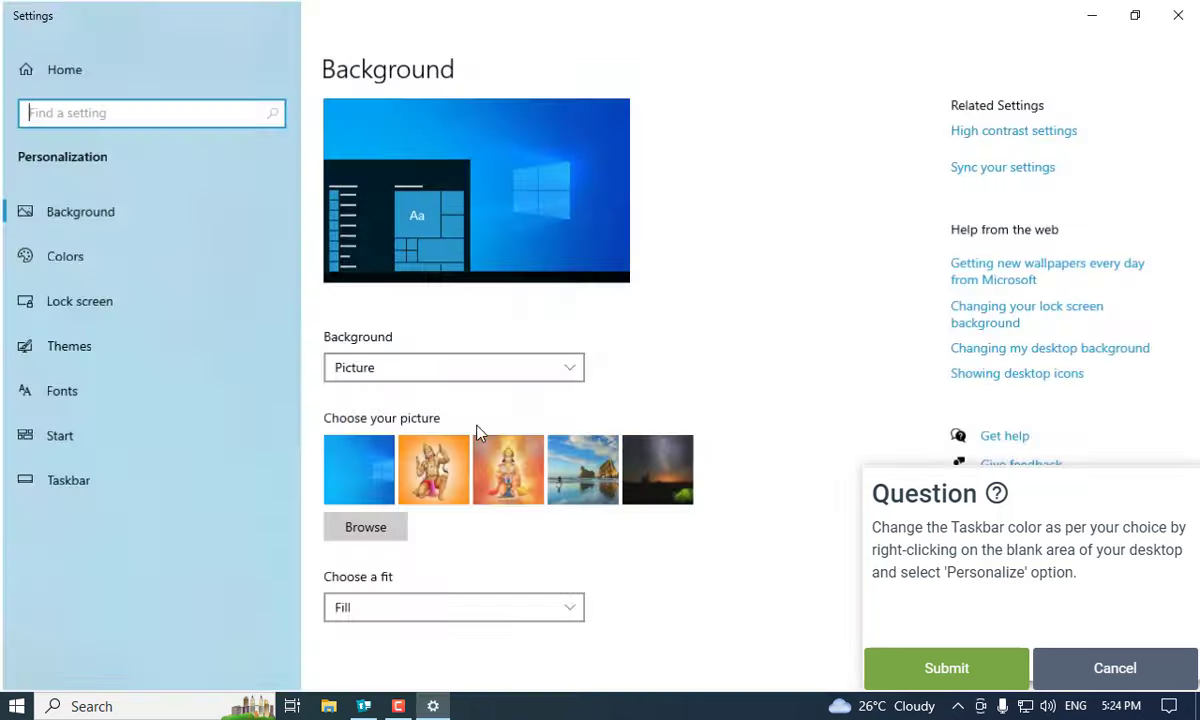
{"action": "left_click", "coordinate": [64, 261]}
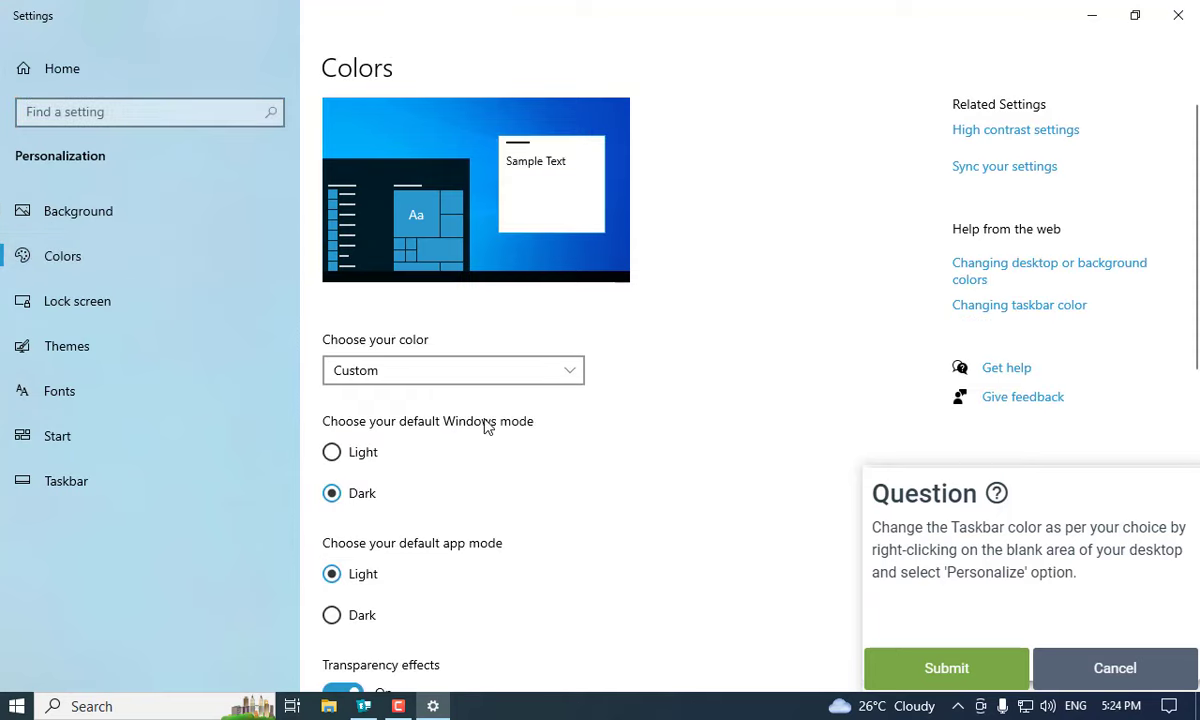
{"action": "scroll", "coordinate": [487, 425], "scroll_direction": "down", "scroll_amount": 5}
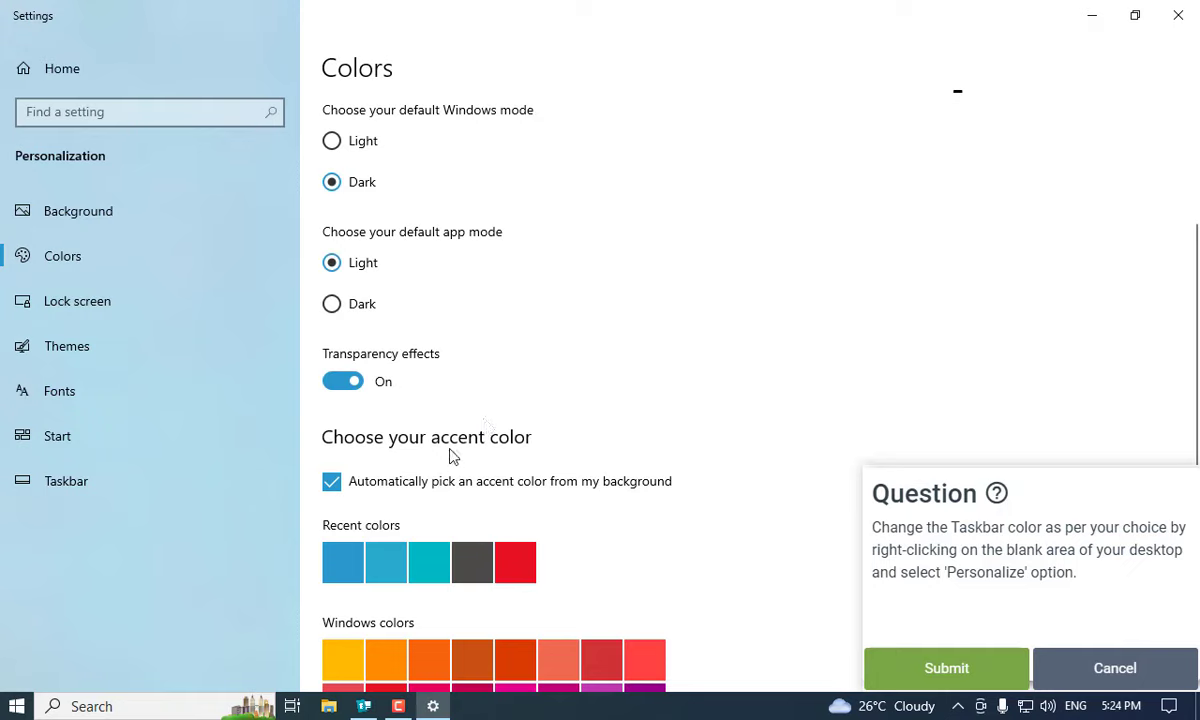
{"action": "left_click", "coordinate": [343, 565]}
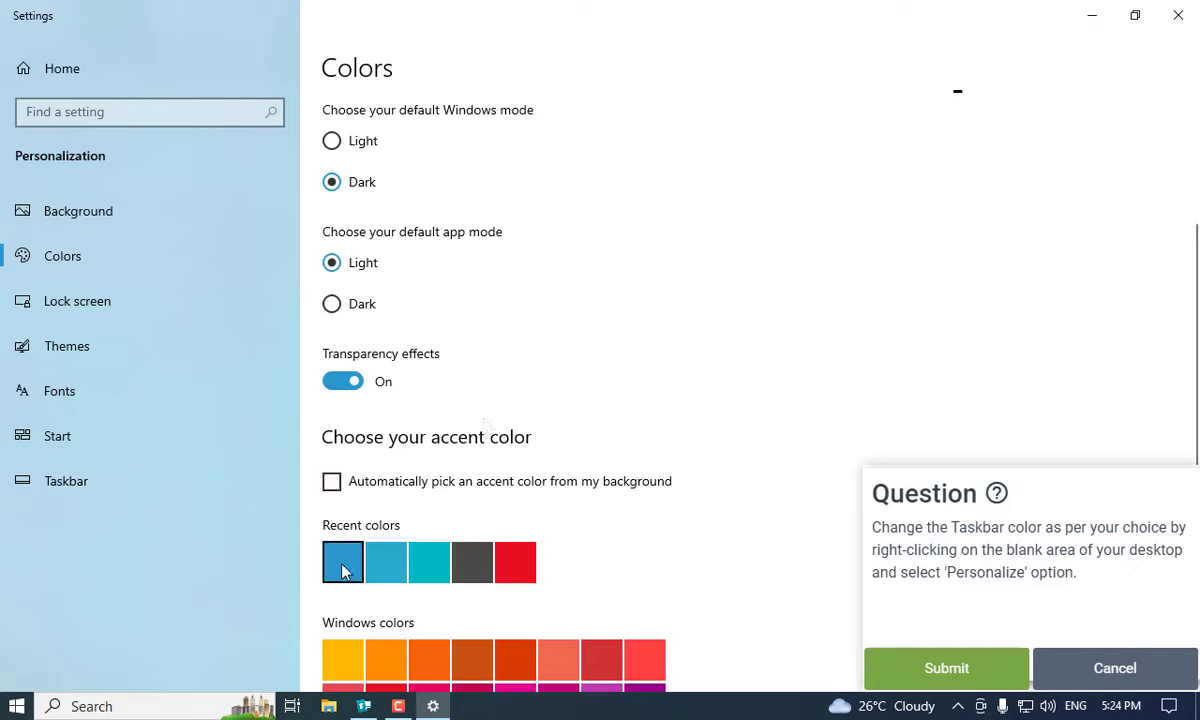
{"action": "left_click", "coordinate": [880, 668]}
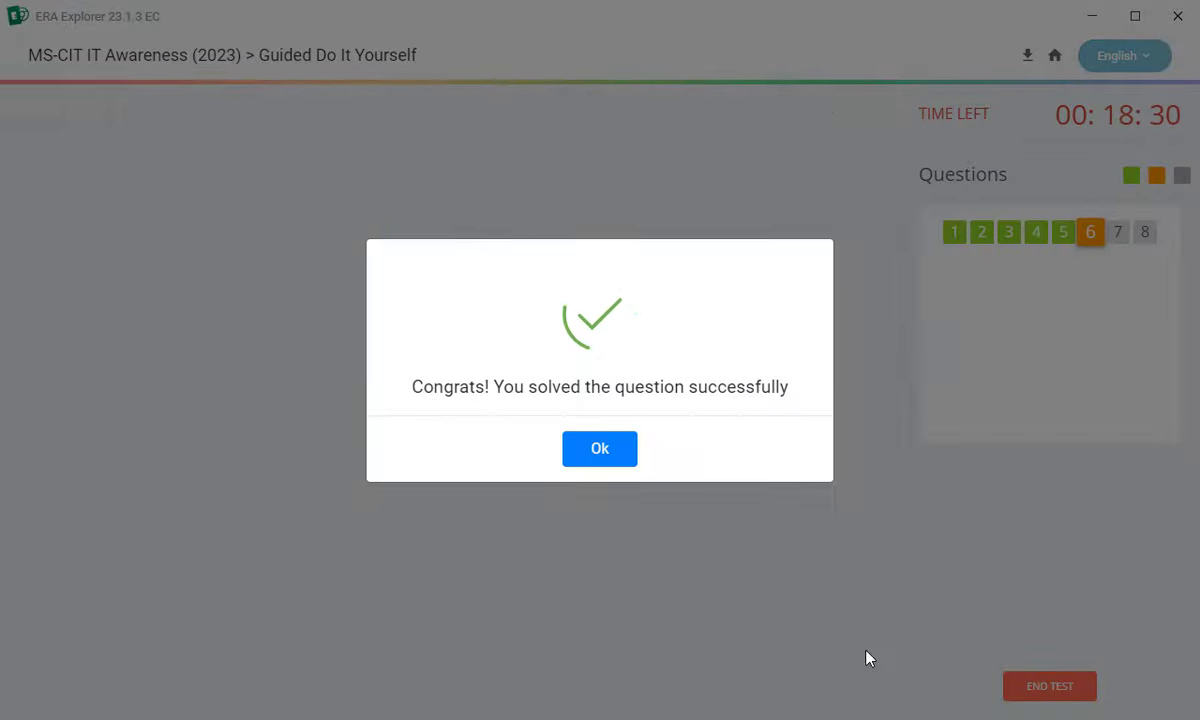
- Dismiss the success message, start the automatic accent colour question and close Settings
{"action": "left_click", "coordinate": [617, 458]}
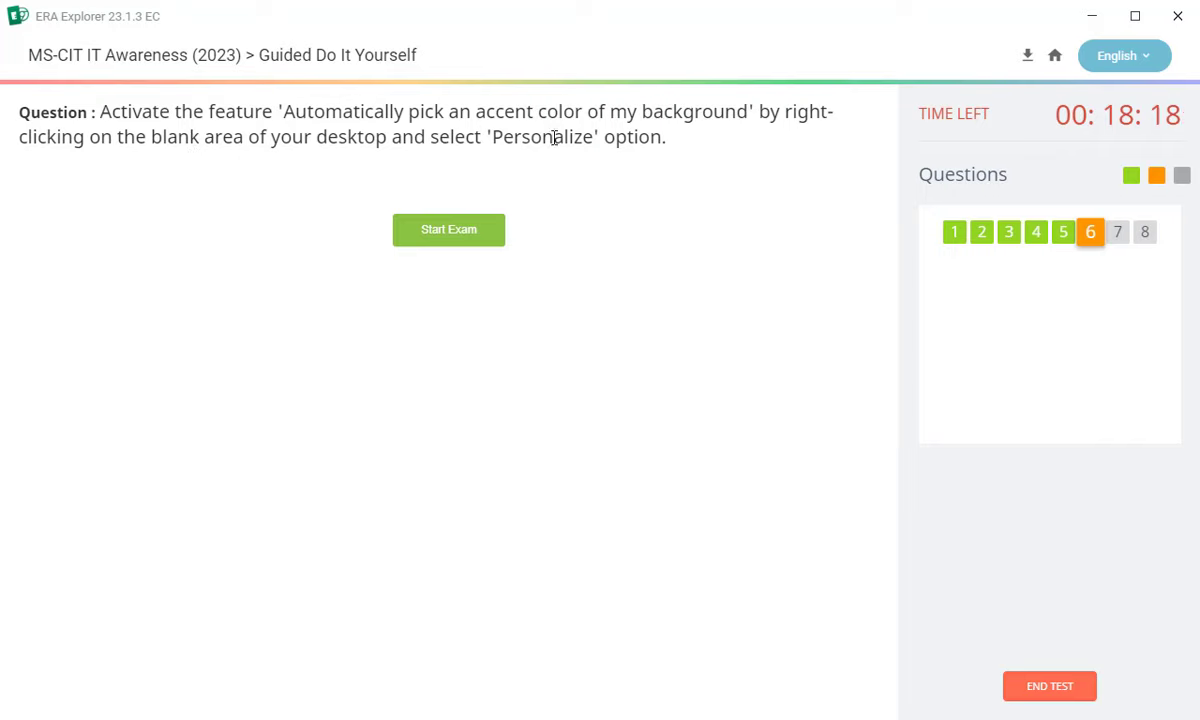
{"action": "left_click", "coordinate": [430, 238]}
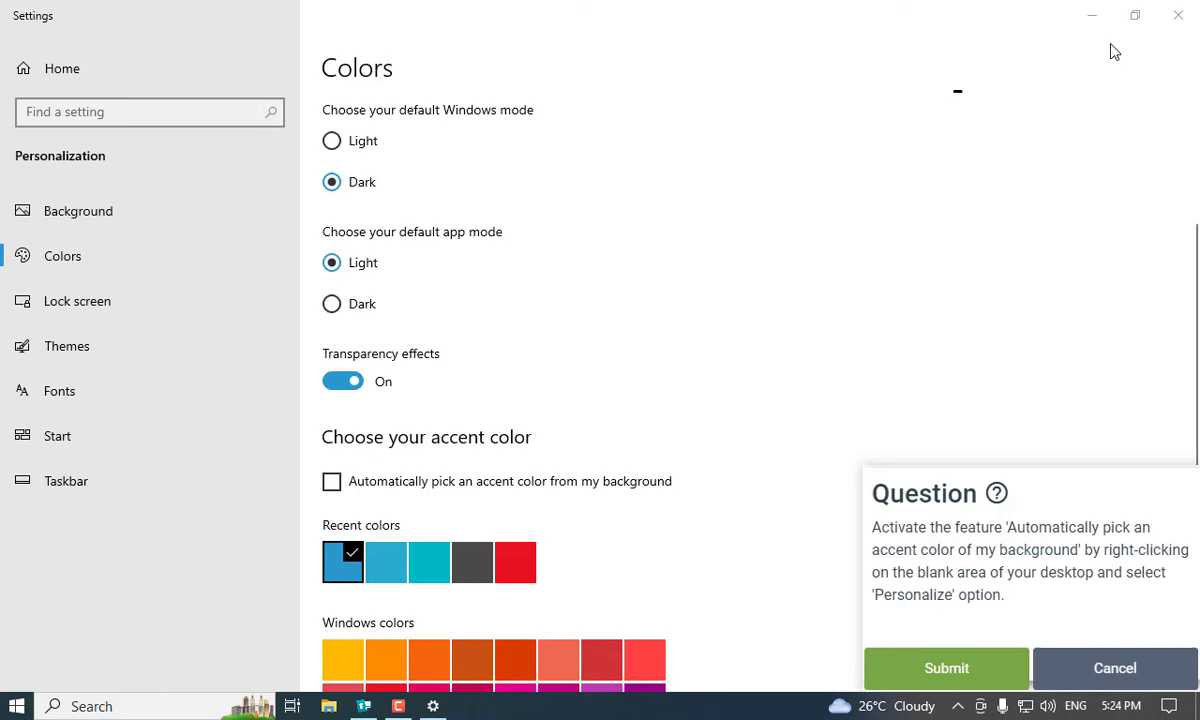
{"action": "left_click", "coordinate": [1177, 15]}
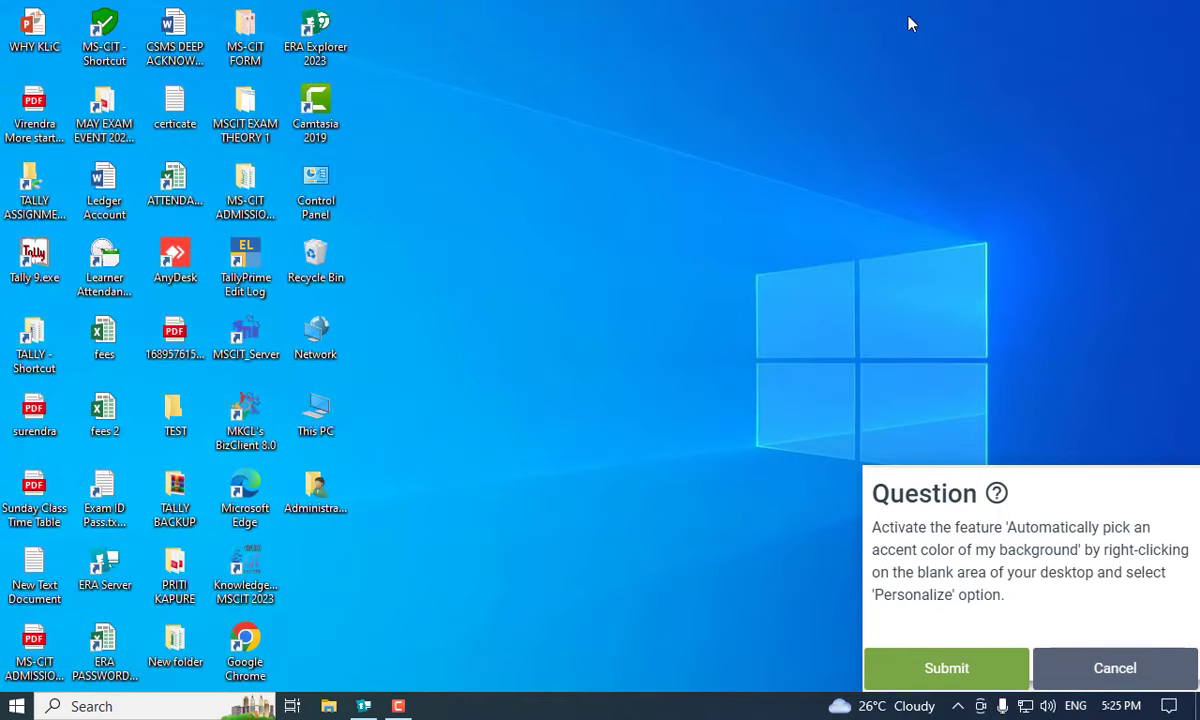
- In Personalize > Colors, tick 'Automatically pick an accent color from my background' and submit
{"action": "right_click", "coordinate": [493, 259]}
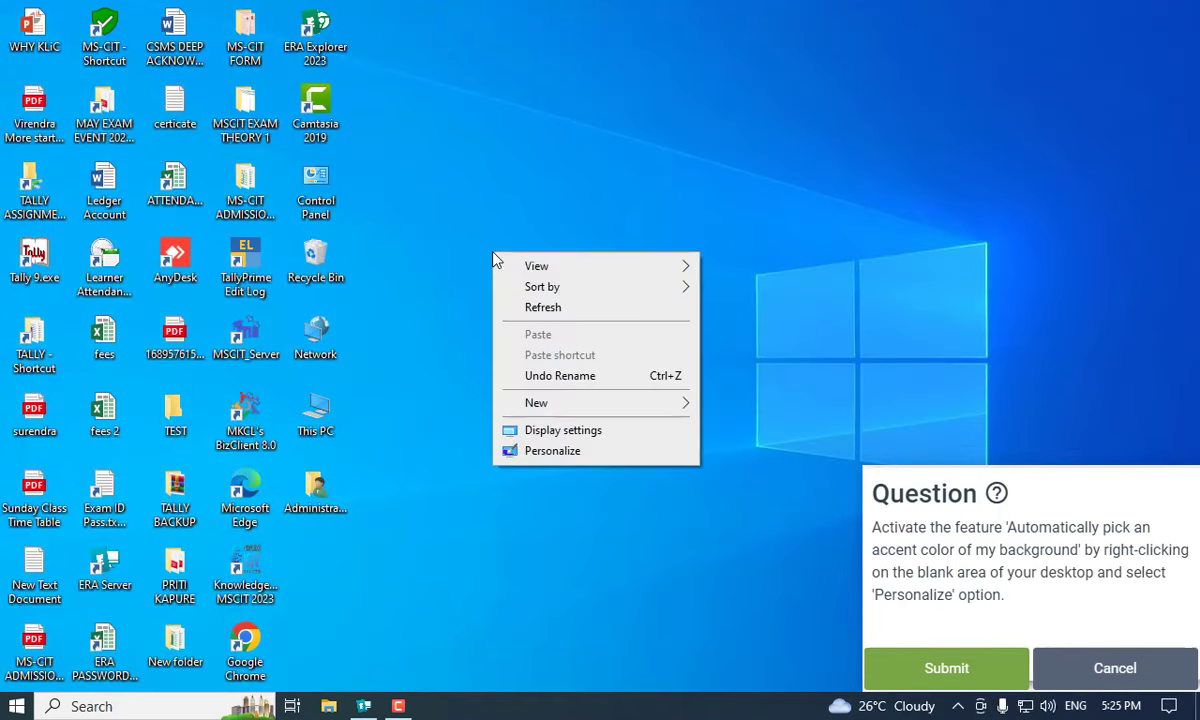
{"action": "left_click", "coordinate": [548, 450]}
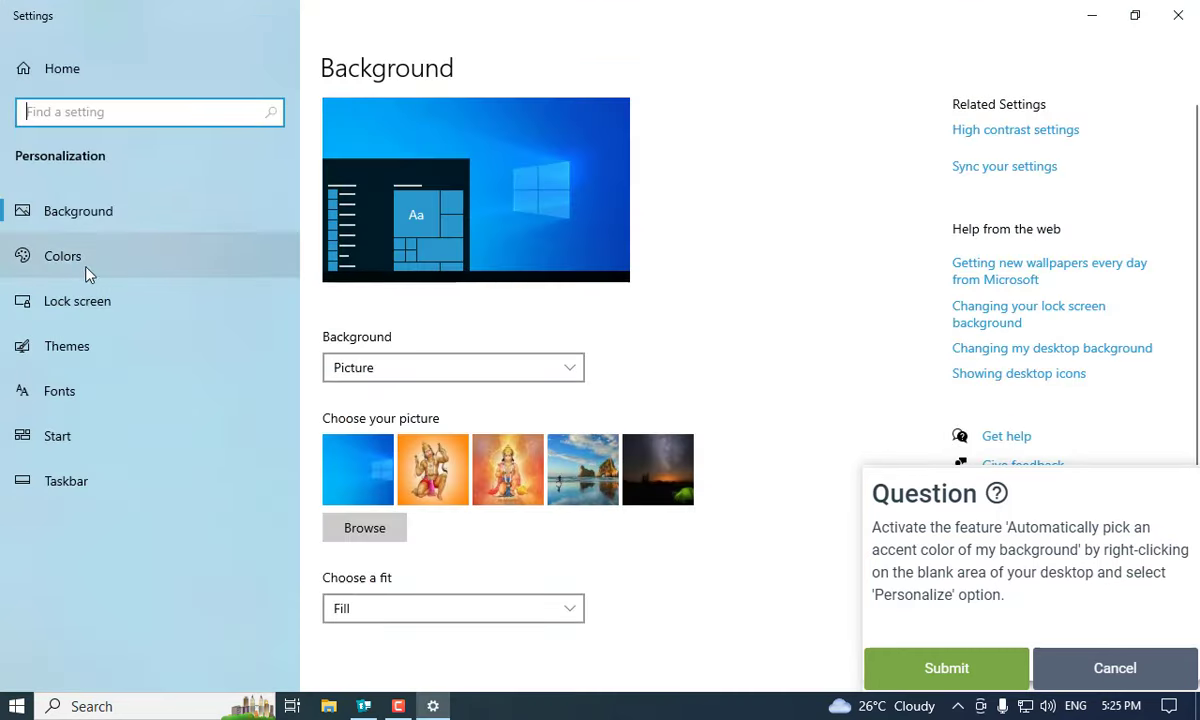
{"action": "left_click", "coordinate": [81, 264]}
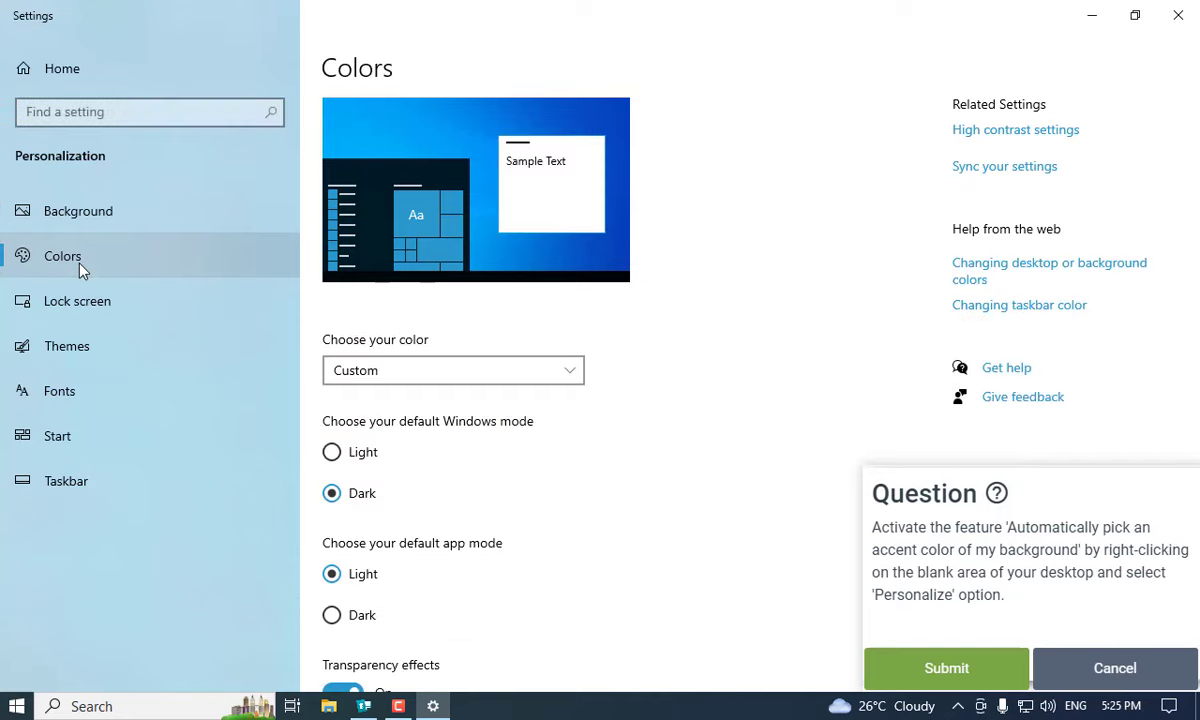
{"action": "scroll", "coordinate": [533, 498], "scroll_direction": "down", "scroll_amount": 5}
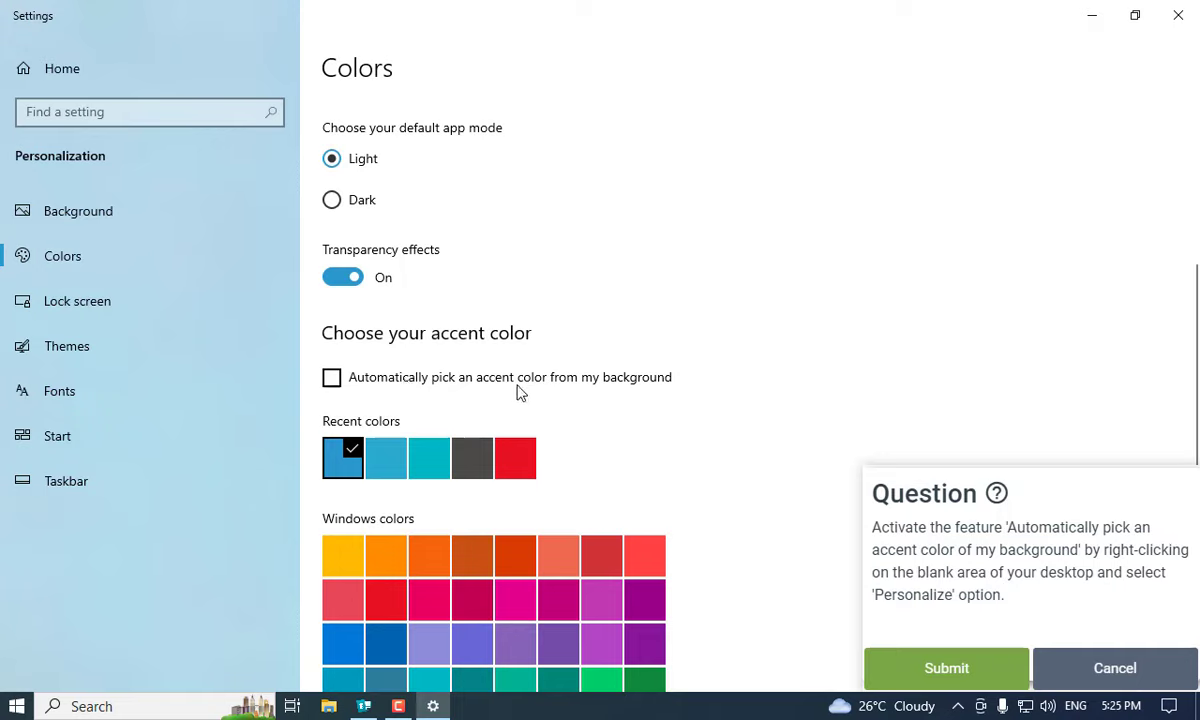
{"action": "left_click", "coordinate": [332, 380]}
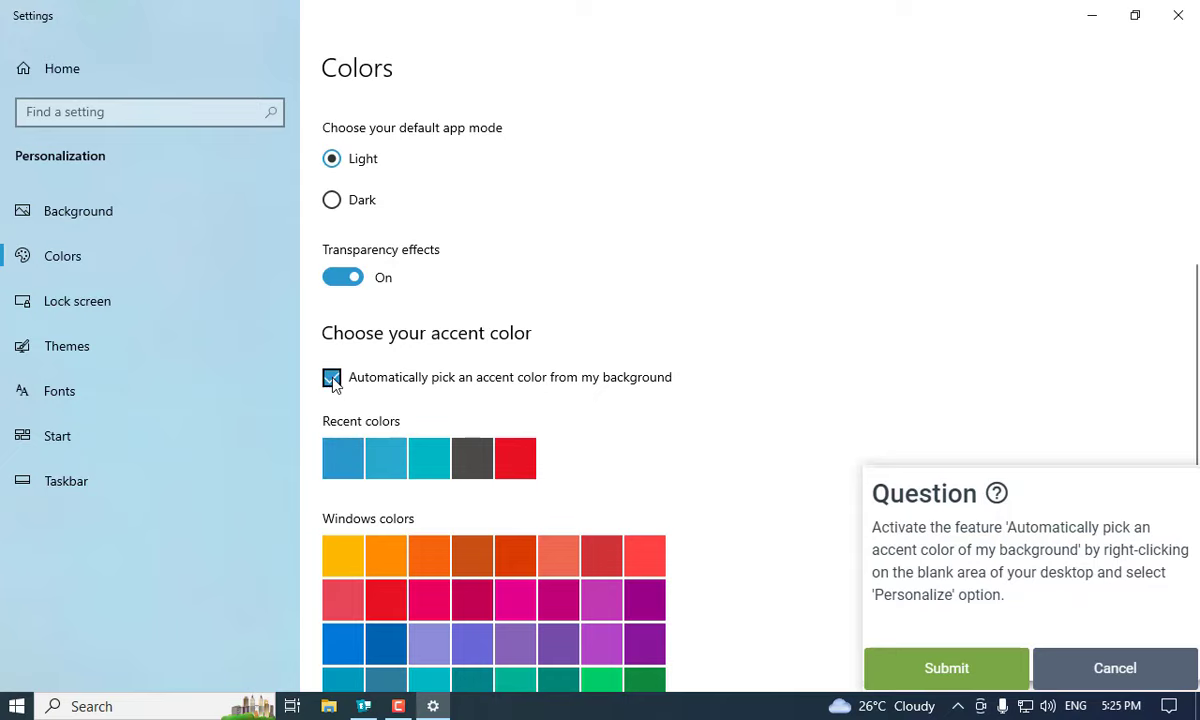
{"action": "left_click", "coordinate": [918, 677]}
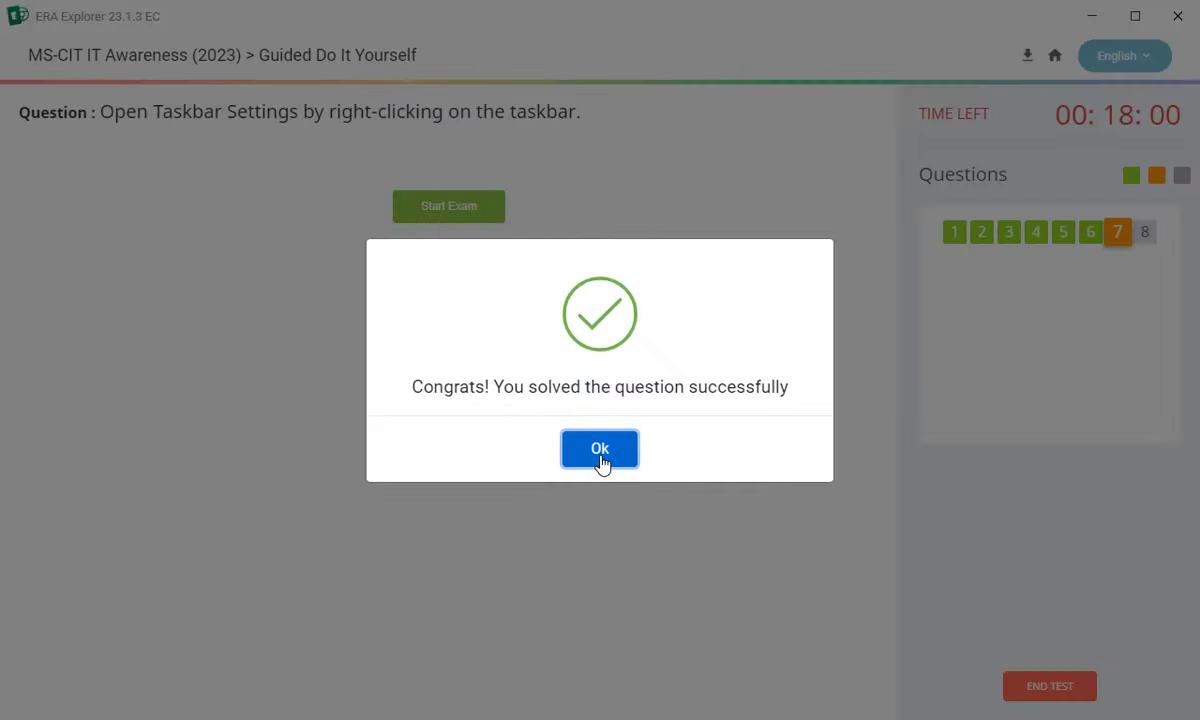
- Dismiss the success message, start the taskbar settings question and close Settings
{"action": "left_click", "coordinate": [599, 449]}
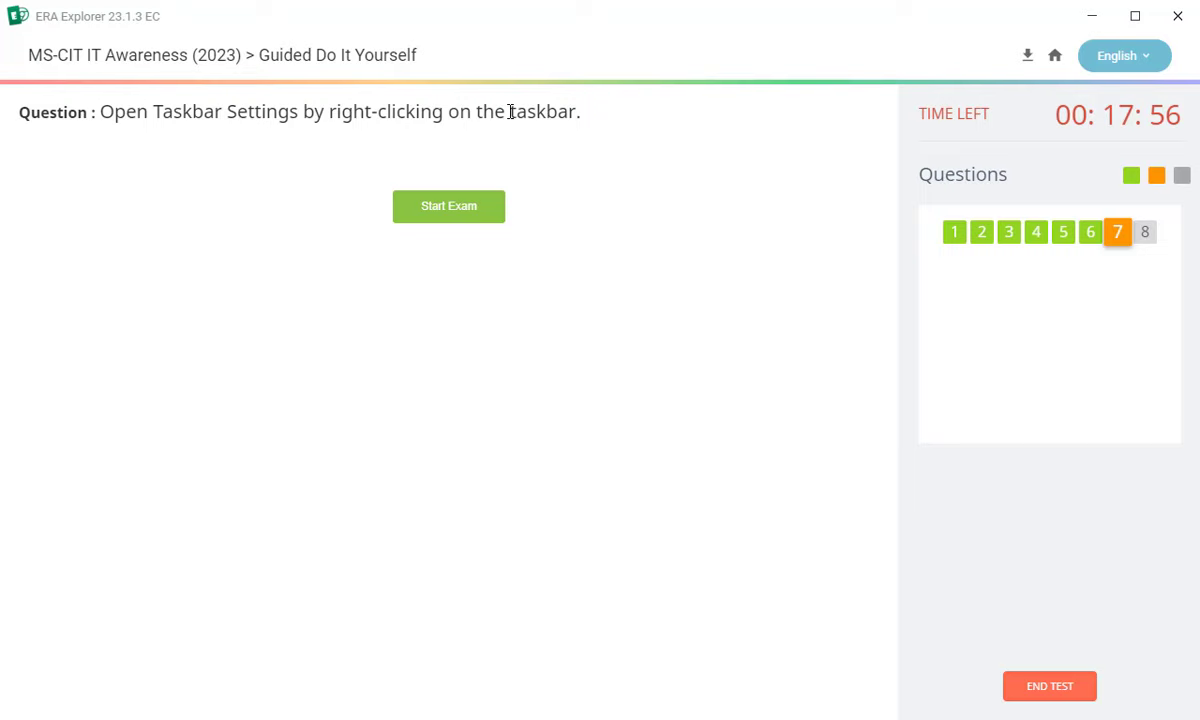
{"action": "left_click", "coordinate": [466, 210]}
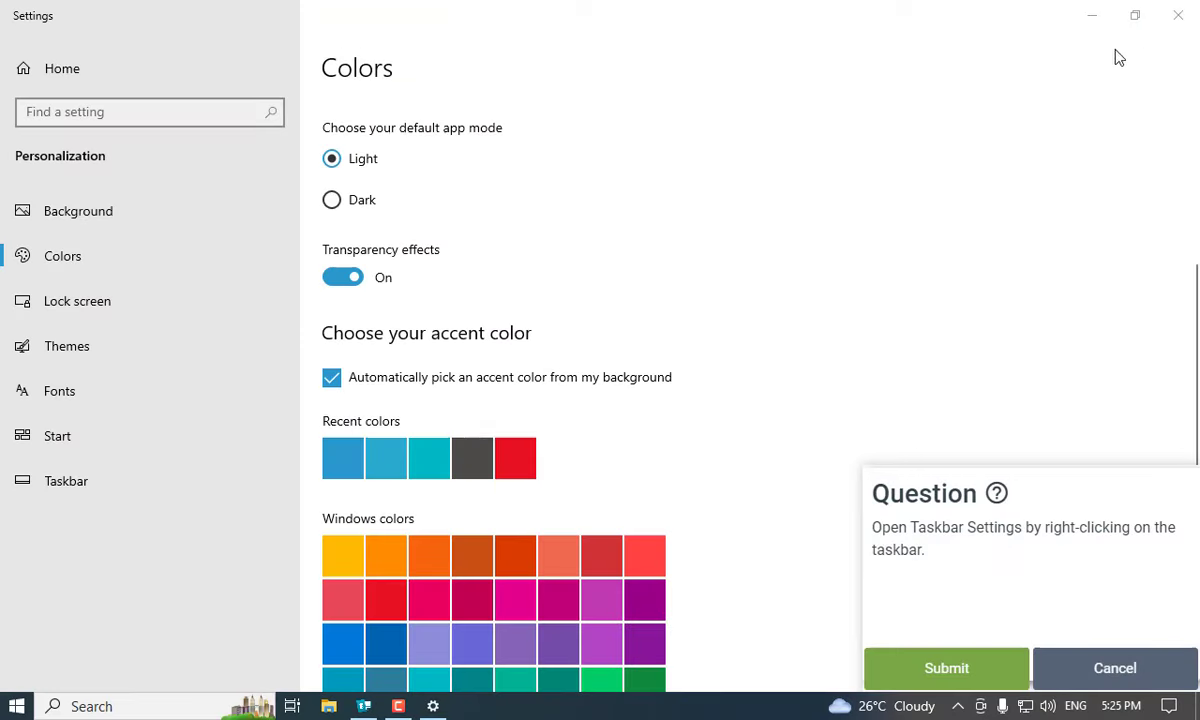
{"action": "left_click", "coordinate": [1178, 14]}
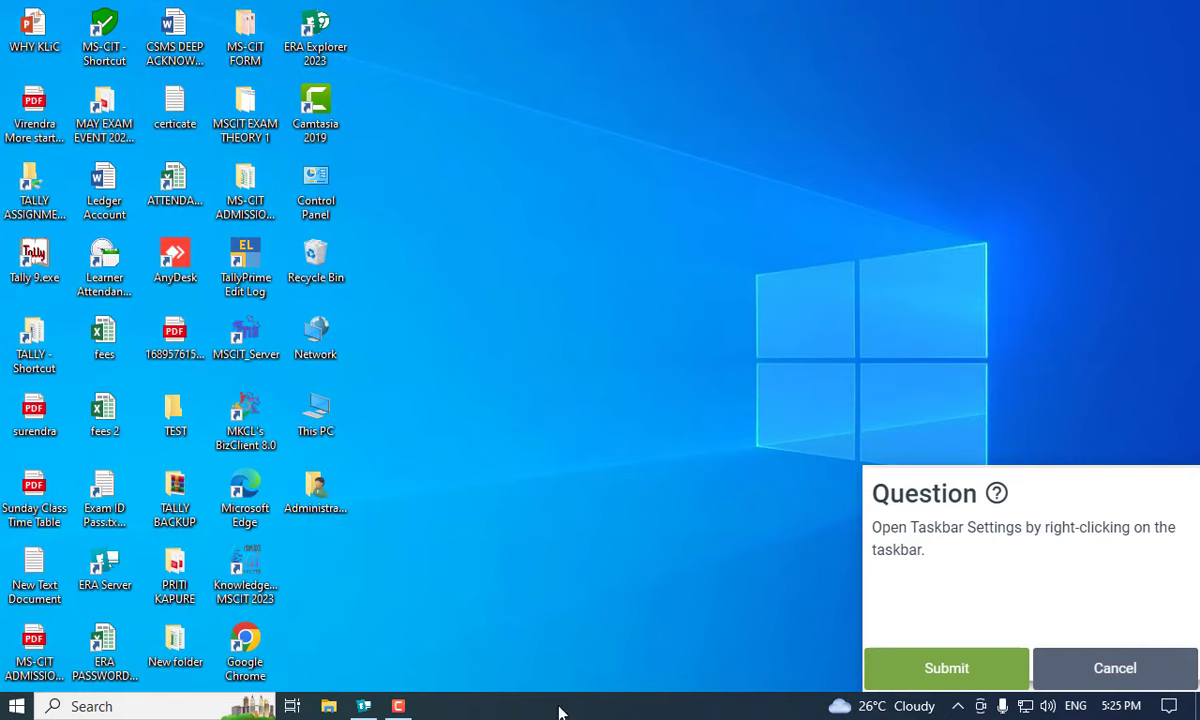
- Open Taskbar settings from the taskbar's context menu and submit the answer
{"action": "right_click", "coordinate": [559, 708]}
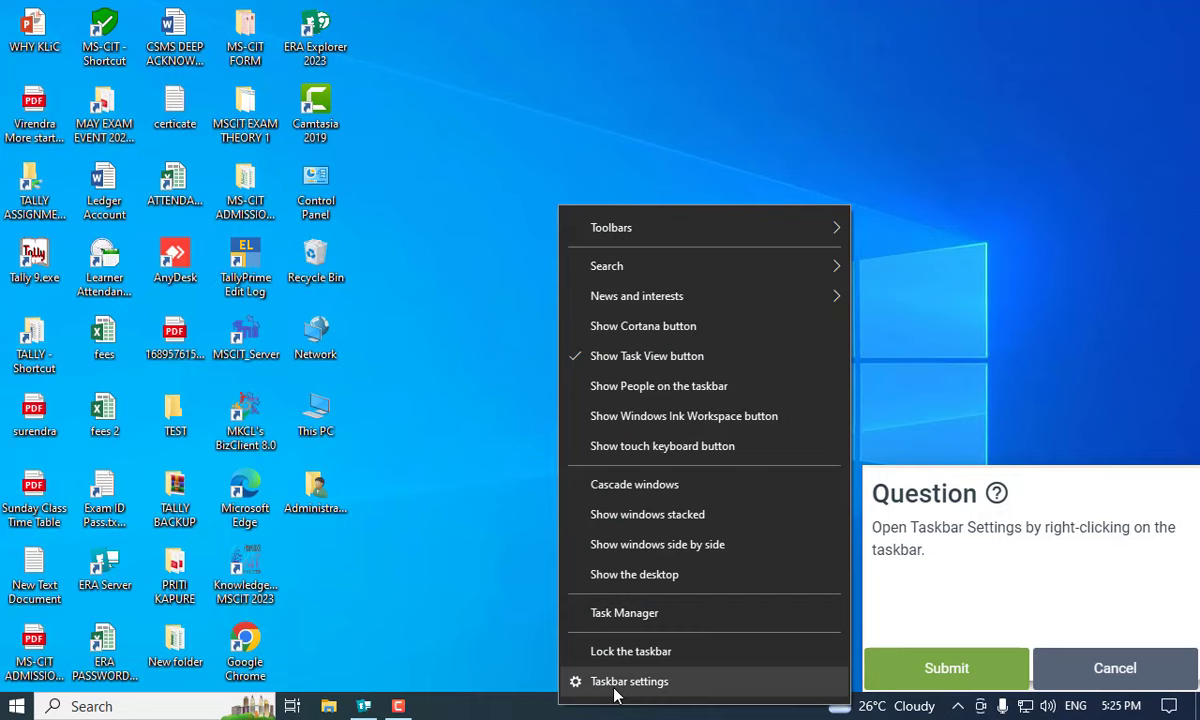
{"action": "left_click", "coordinate": [615, 684]}
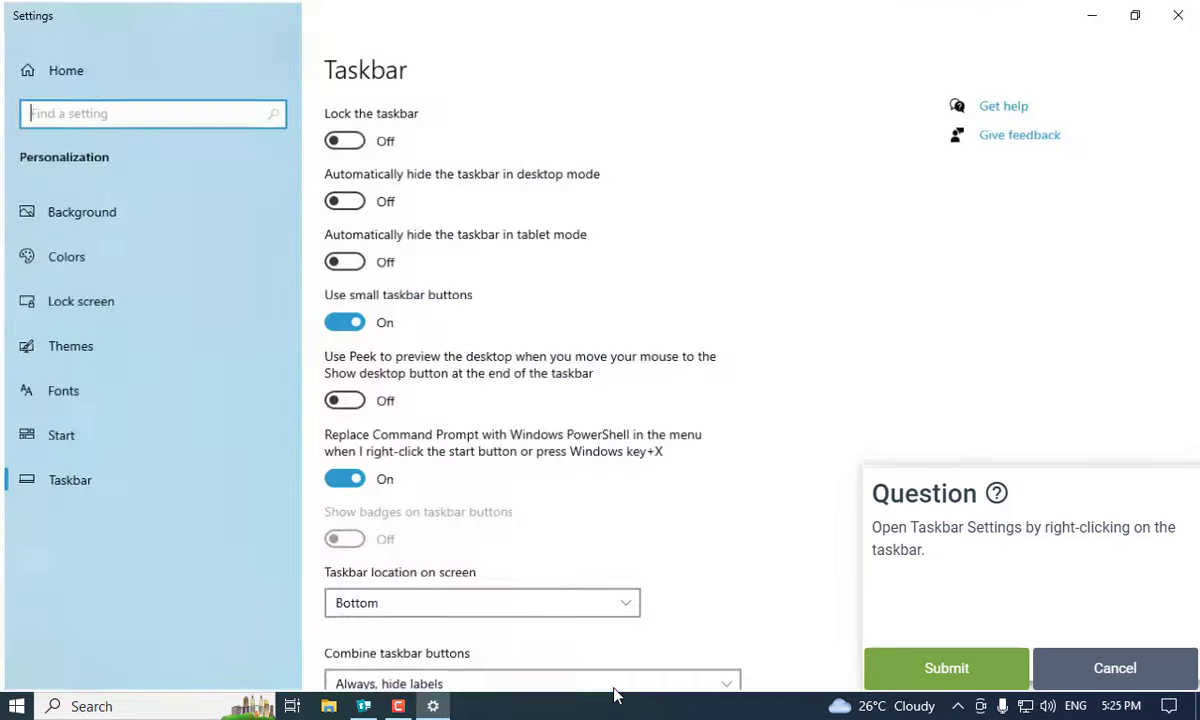
{"action": "left_click", "coordinate": [946, 670]}
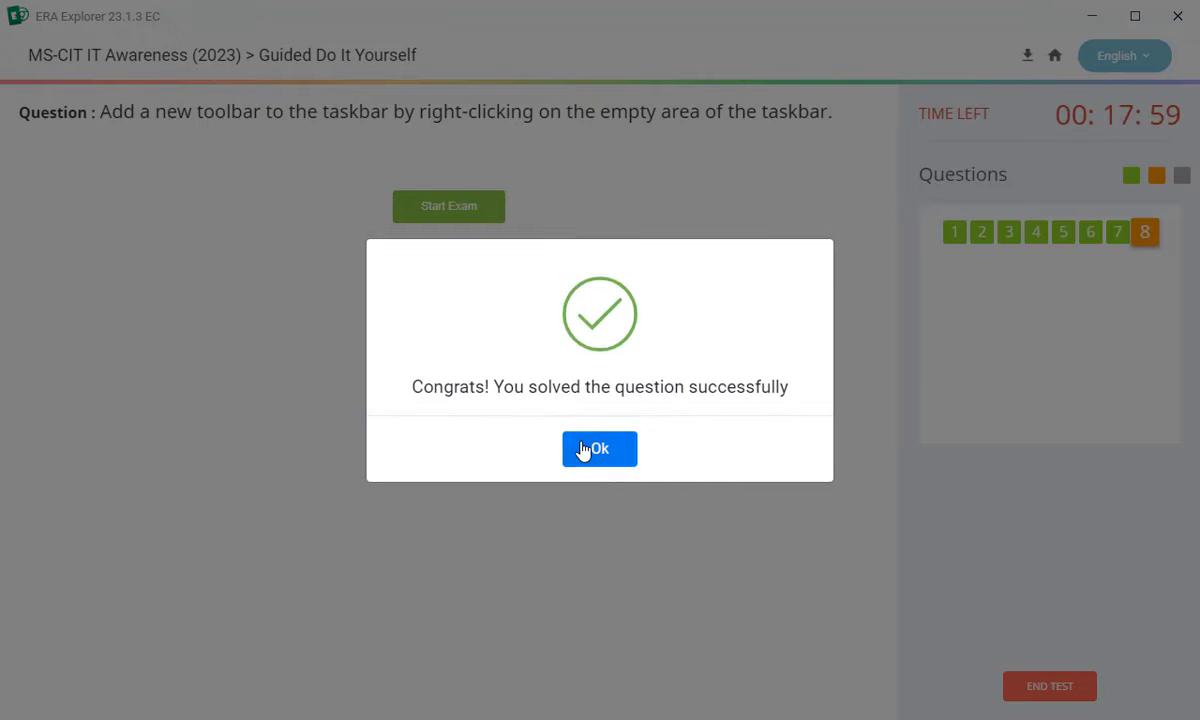
- Dismiss the success message, start the new toolbar question and close Taskbar settings
{"action": "left_click", "coordinate": [584, 449]}
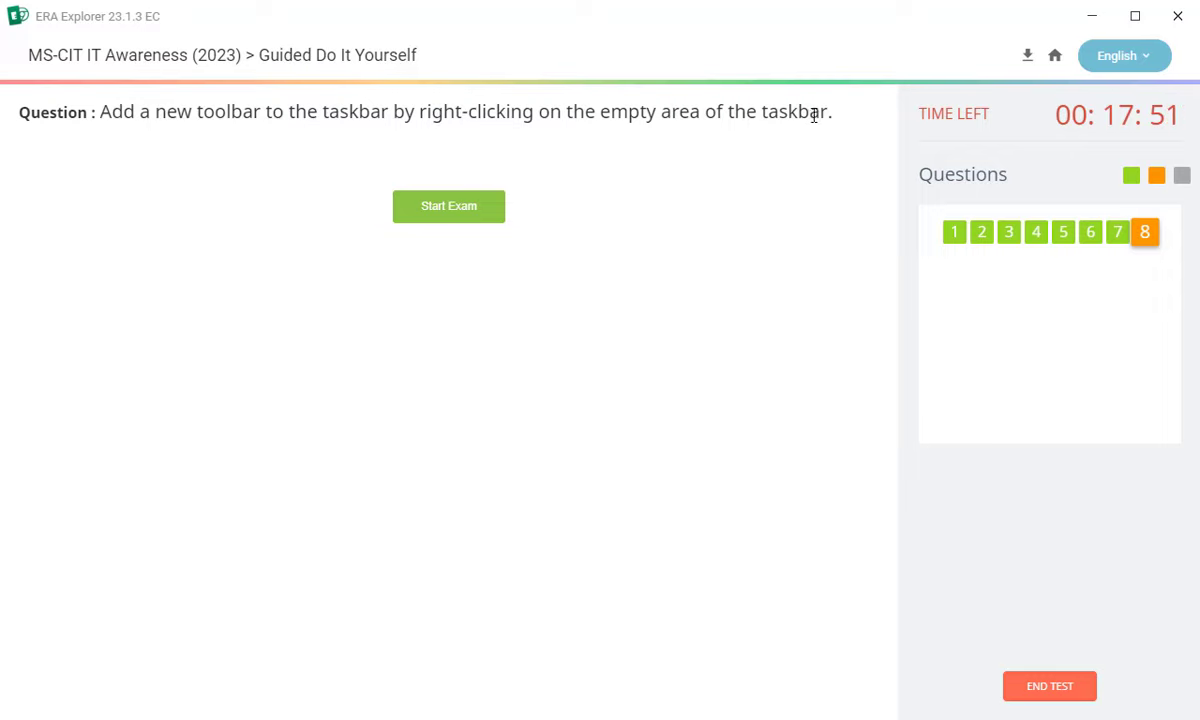
{"action": "left_click", "coordinate": [472, 213]}
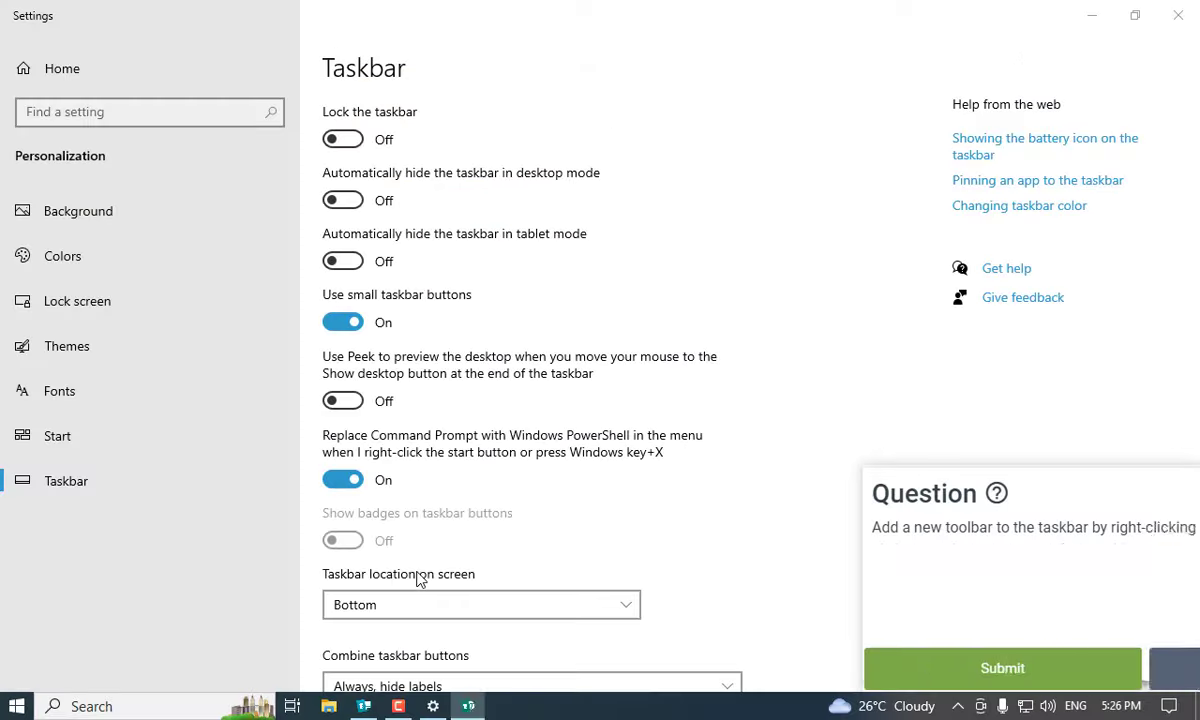
{"action": "left_click", "coordinate": [1176, 14]}
{"action": "mouse_move", "coordinate": [414, 714]}
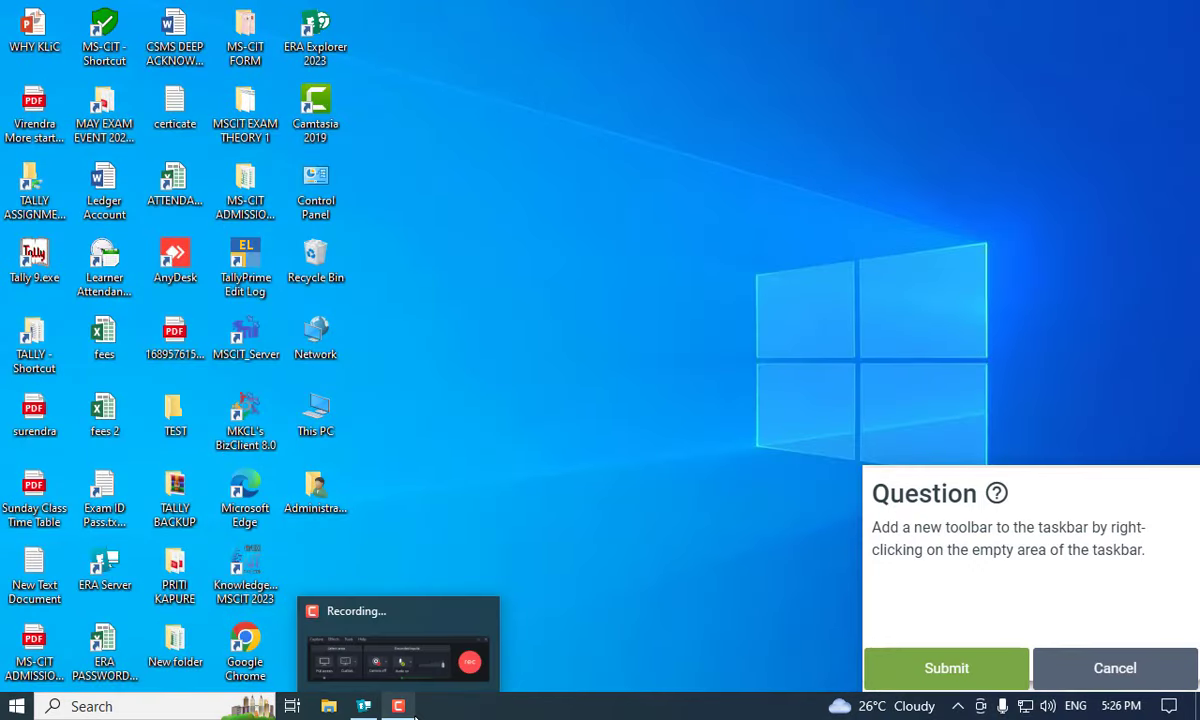
{"action": "left_click", "coordinate": [441, 644]}
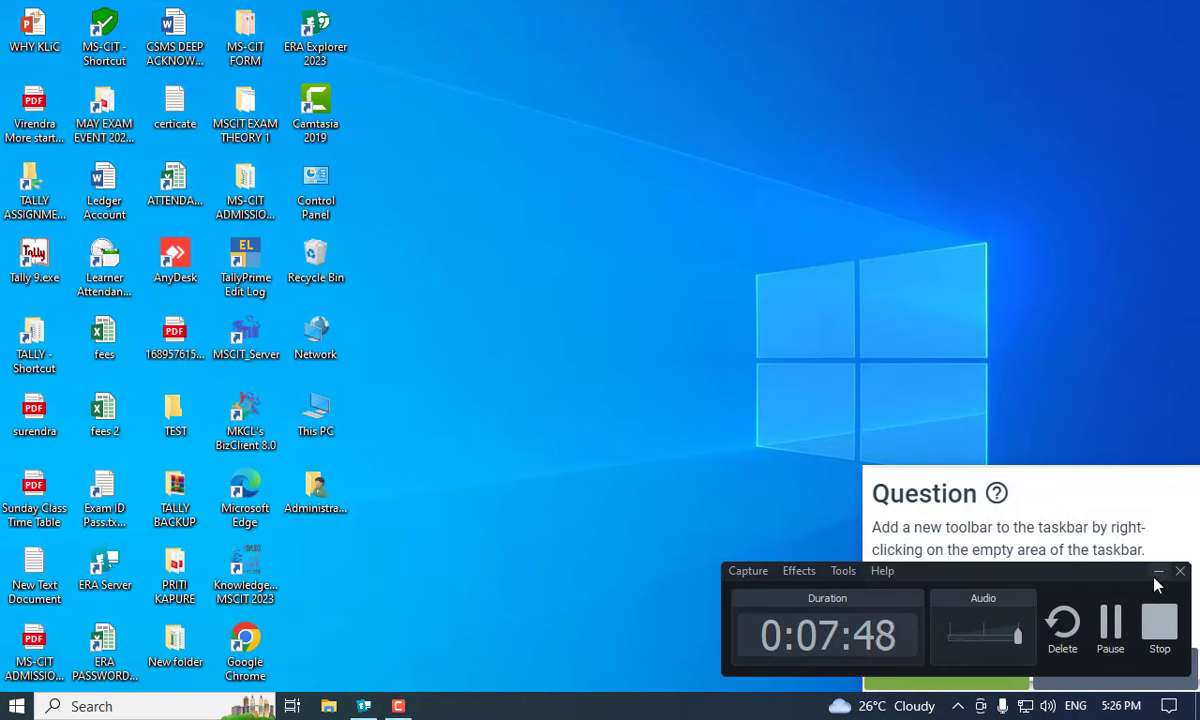
{"action": "left_click", "coordinate": [1158, 572]}
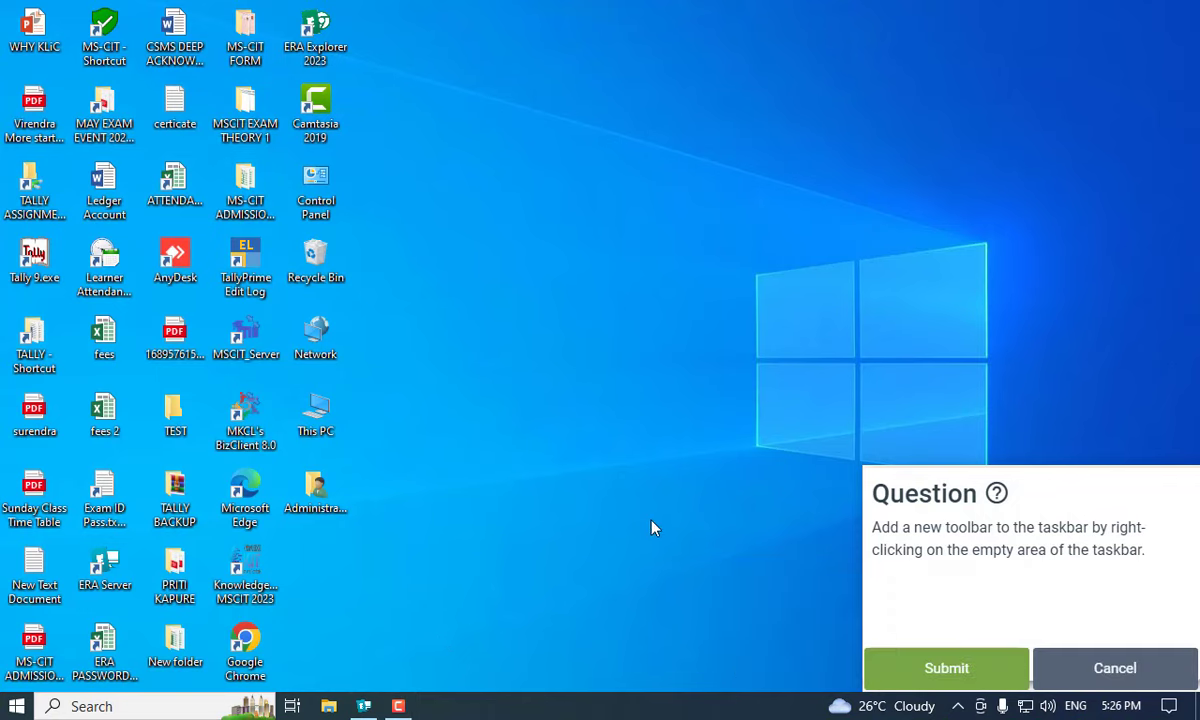
- Choose Toolbars > New toolbar from the taskbar's context menu
{"action": "right_click", "coordinate": [708, 708]}
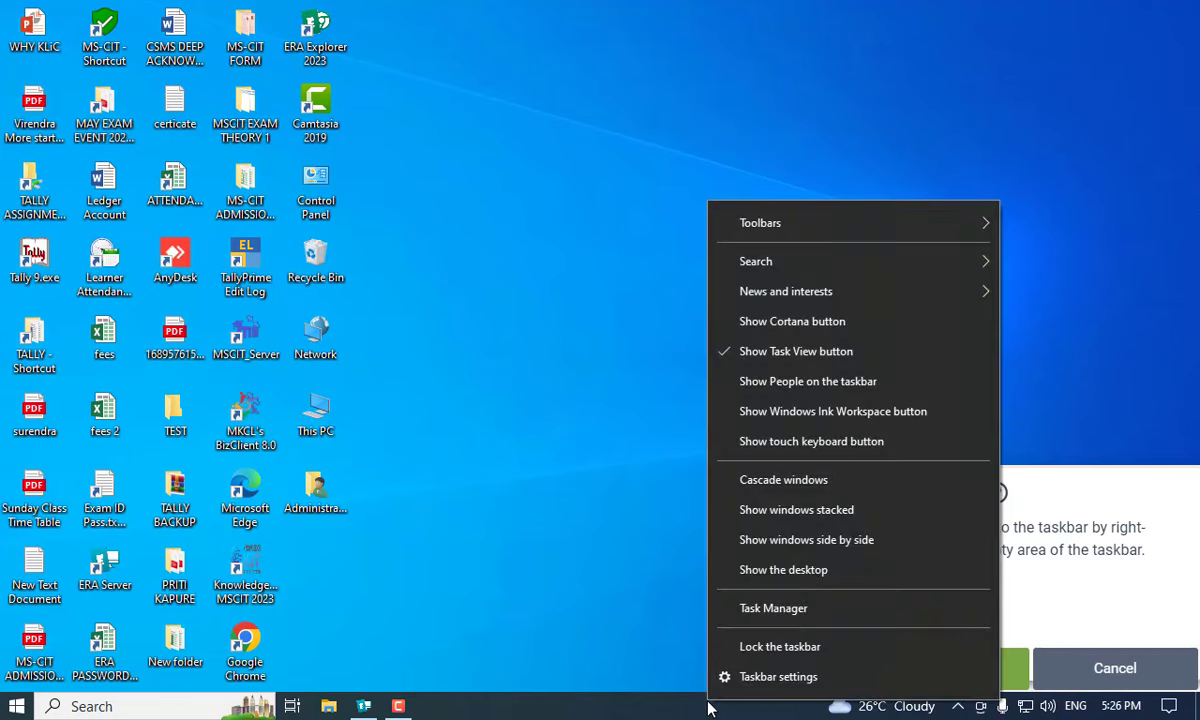
{"action": "mouse_move", "coordinate": [750, 230]}
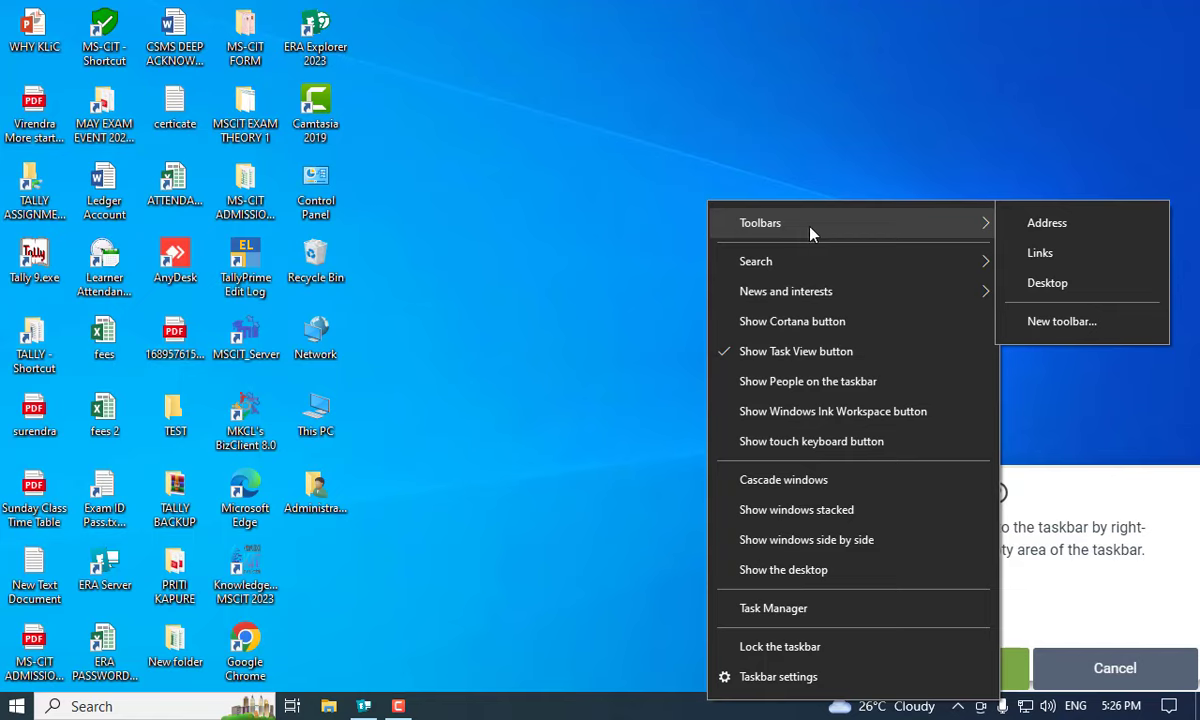
{"action": "left_click", "coordinate": [1055, 322]}
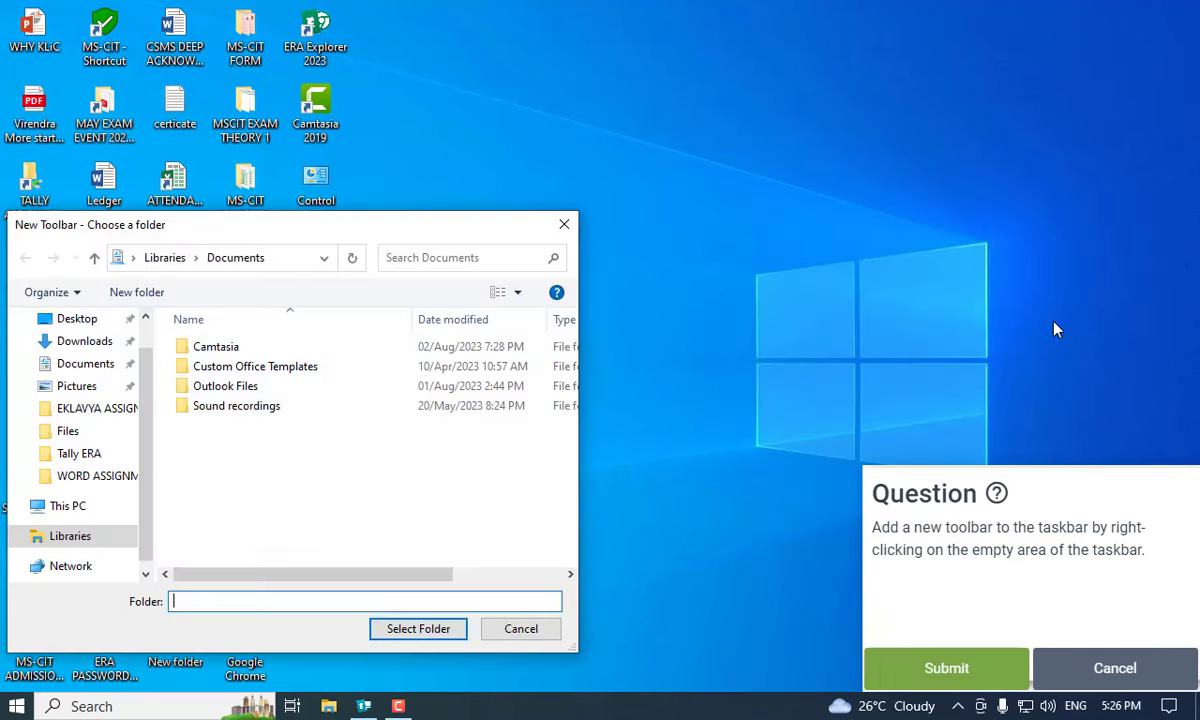
{"action": "scroll", "coordinate": [103, 530], "scroll_direction": "up", "scroll_amount": 1}
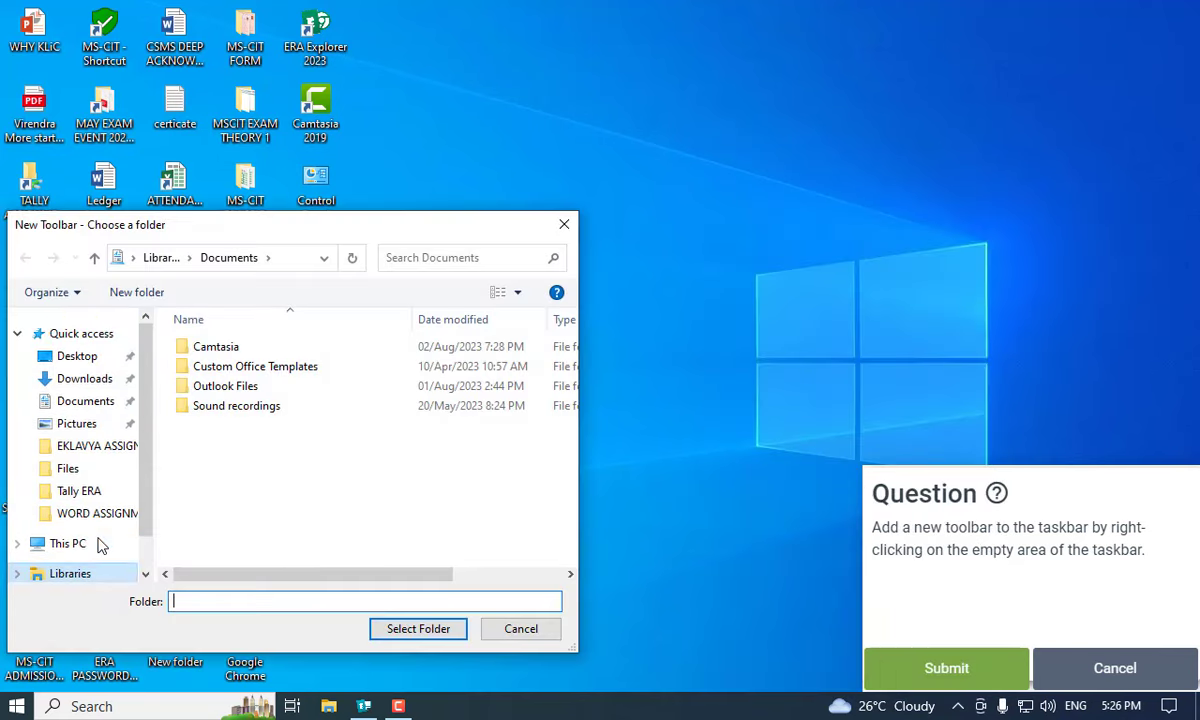
- Select Pictures > Camera Roll as the new toolbar folder and submit the answer
{"action": "left_click", "coordinate": [80, 358]}
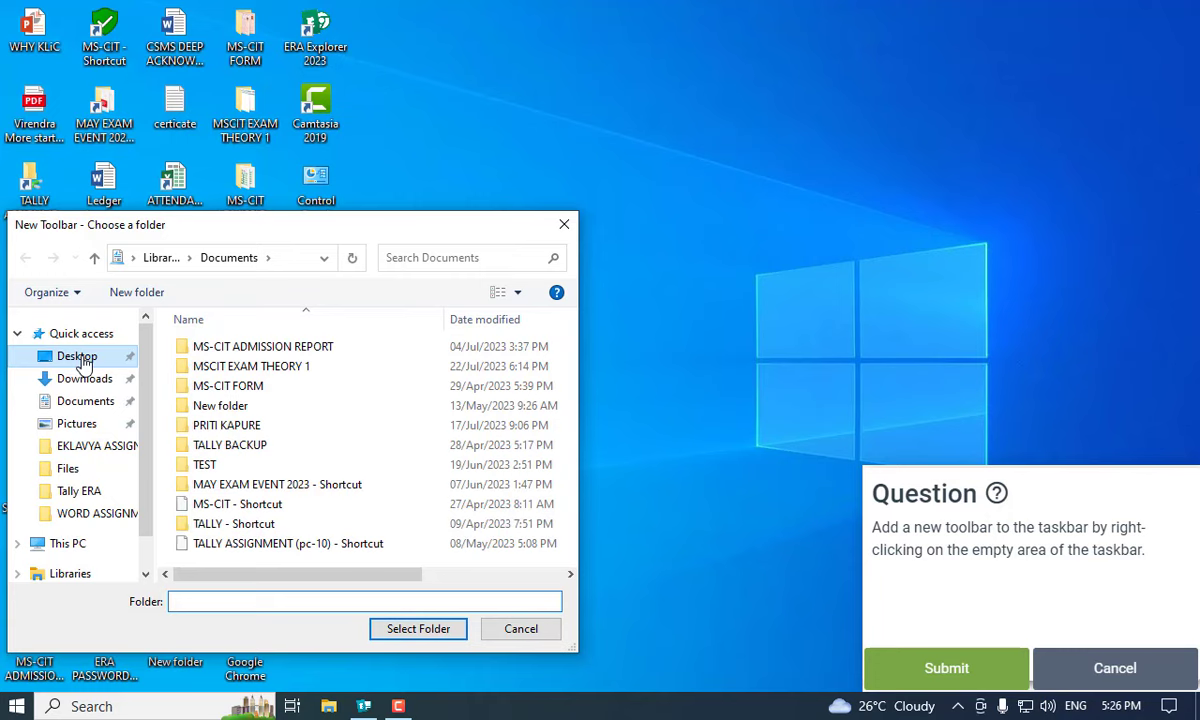
{"action": "left_click", "coordinate": [80, 380]}
{"action": "left_click", "coordinate": [80, 402]}
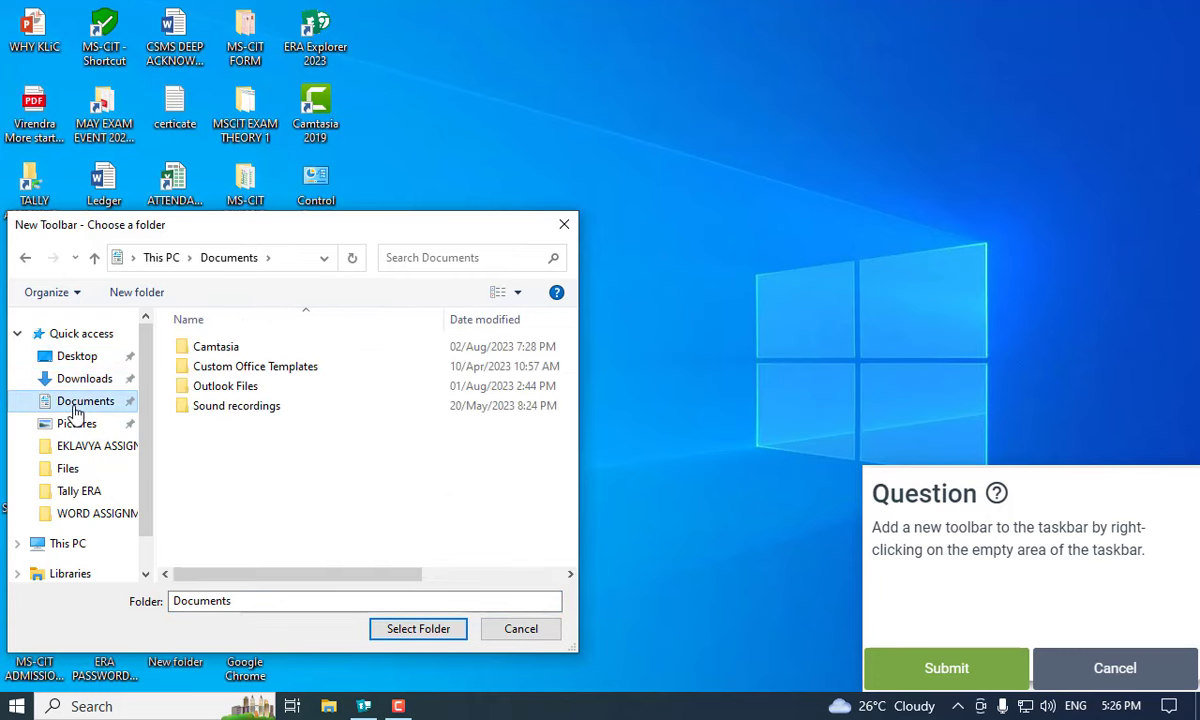
{"action": "left_click", "coordinate": [77, 423]}
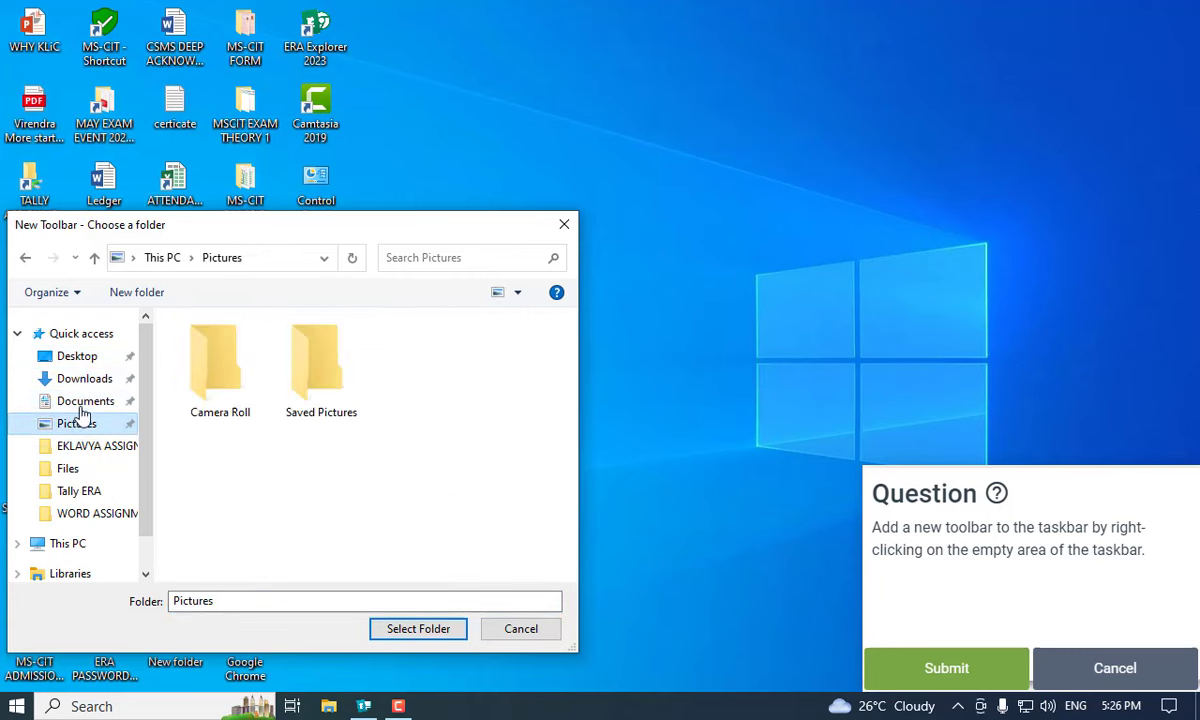
{"action": "left_click", "coordinate": [80, 401]}
{"action": "left_click", "coordinate": [78, 423]}
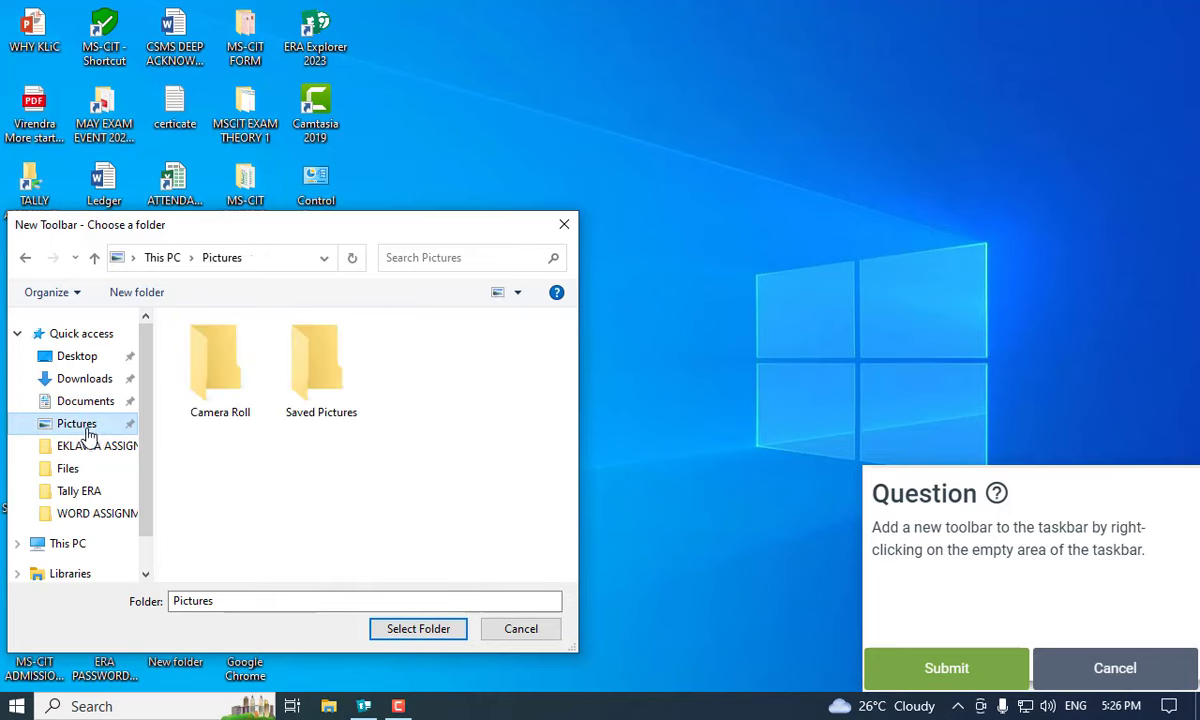
{"action": "left_click", "coordinate": [222, 388]}
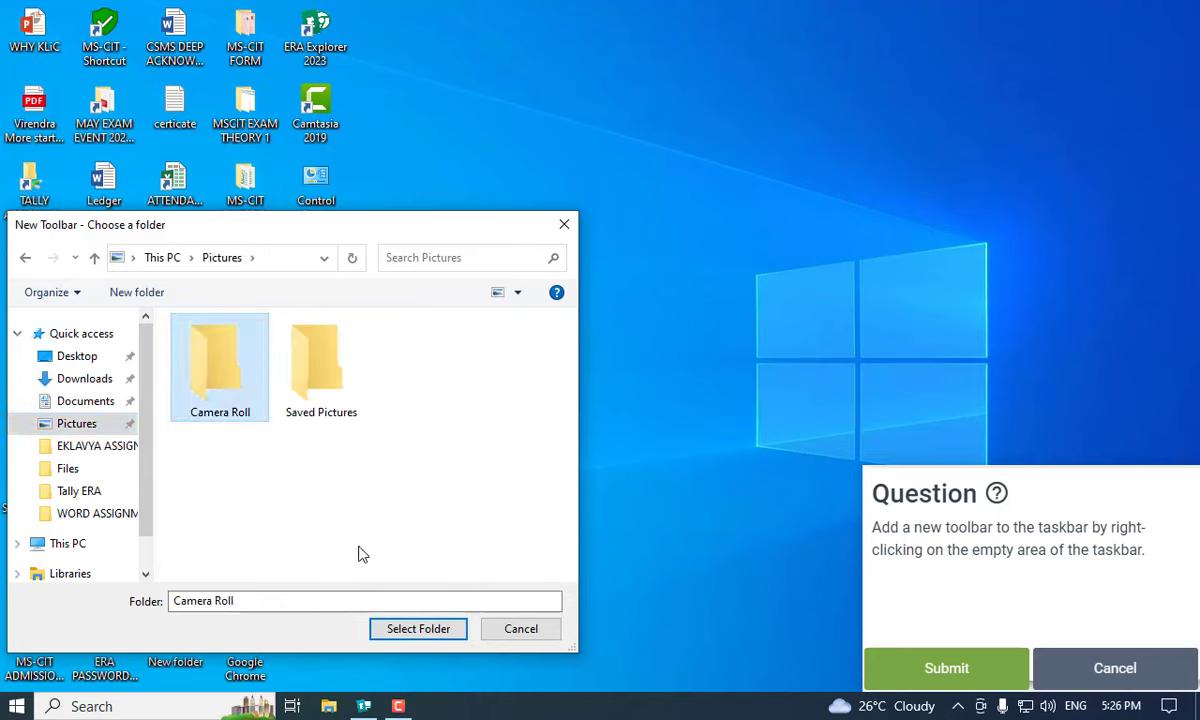
{"action": "left_click", "coordinate": [399, 632]}
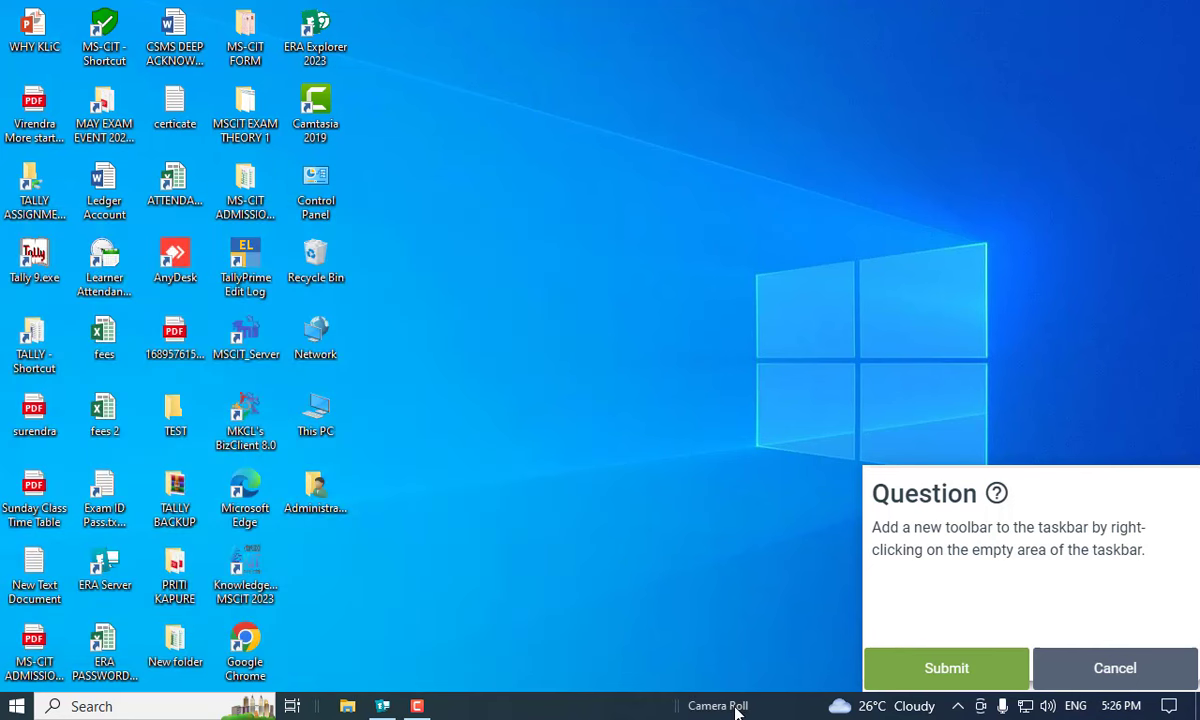
{"action": "left_click", "coordinate": [943, 666]}
- End the Guided Do It Yourself exam, confirming with 'End Exam'
{"action": "left_click", "coordinate": [597, 452]}
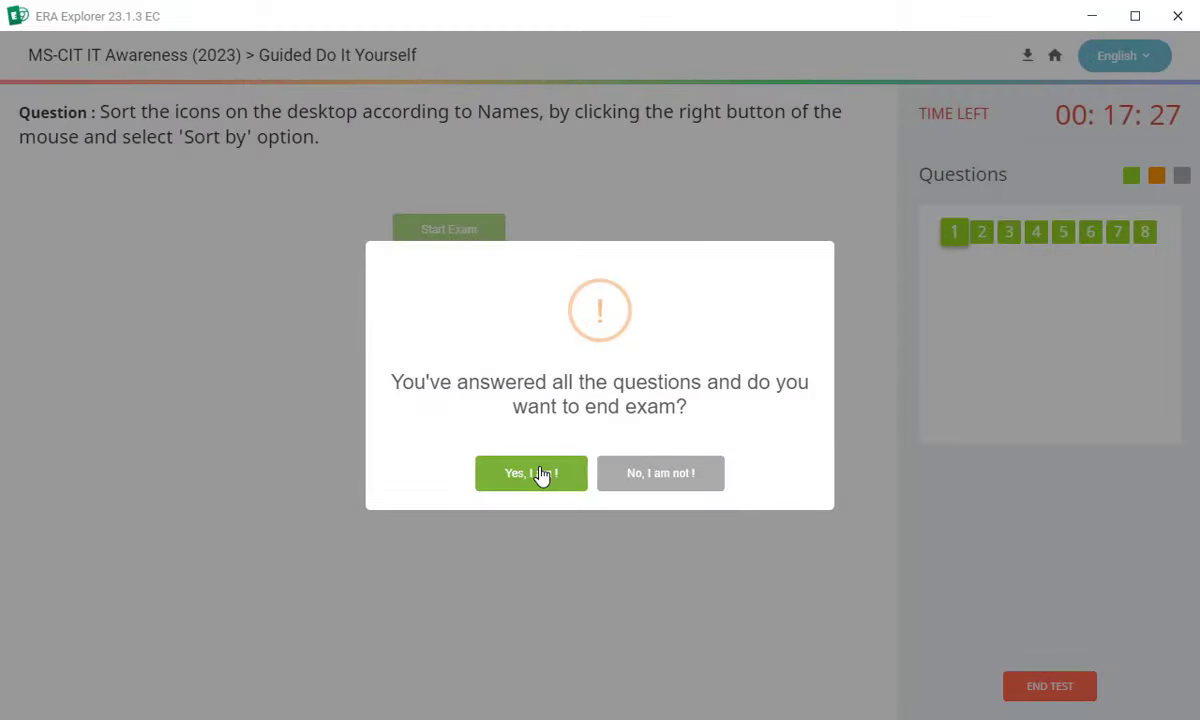
{"action": "left_click", "coordinate": [540, 474]}
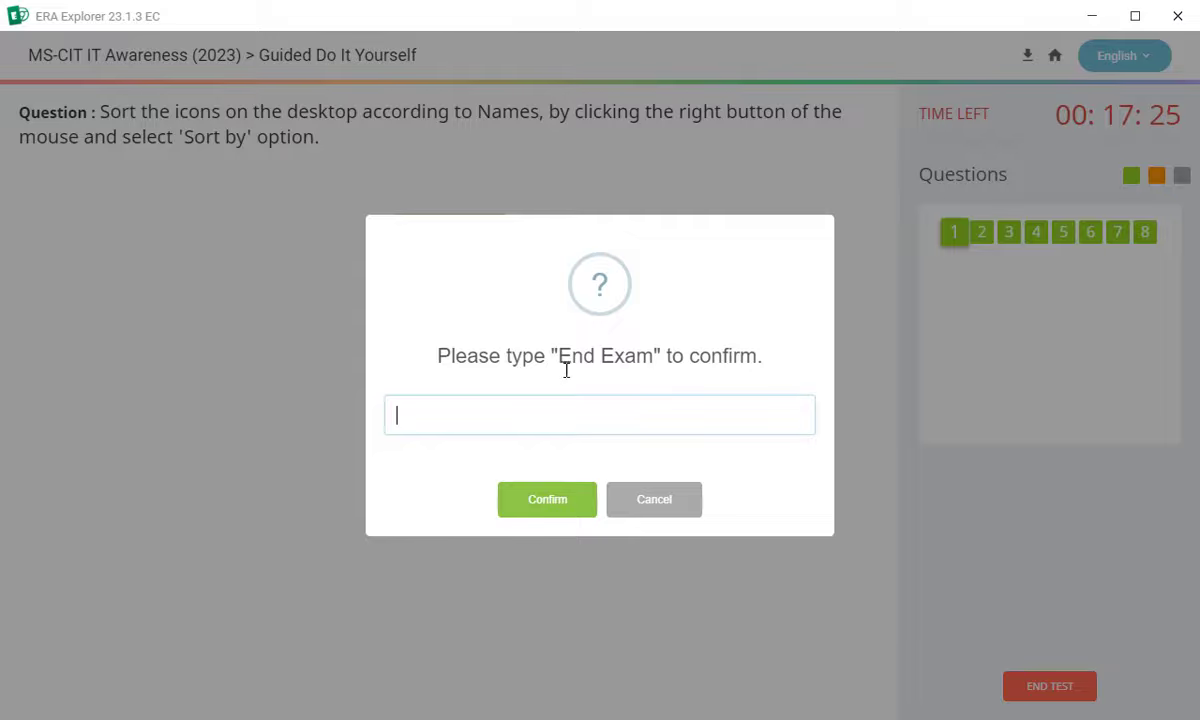
{"action": "left_click_drag", "start_coordinate": [558, 356], "coordinate": [560, 418]}
{"action": "left_click", "coordinate": [532, 505]}
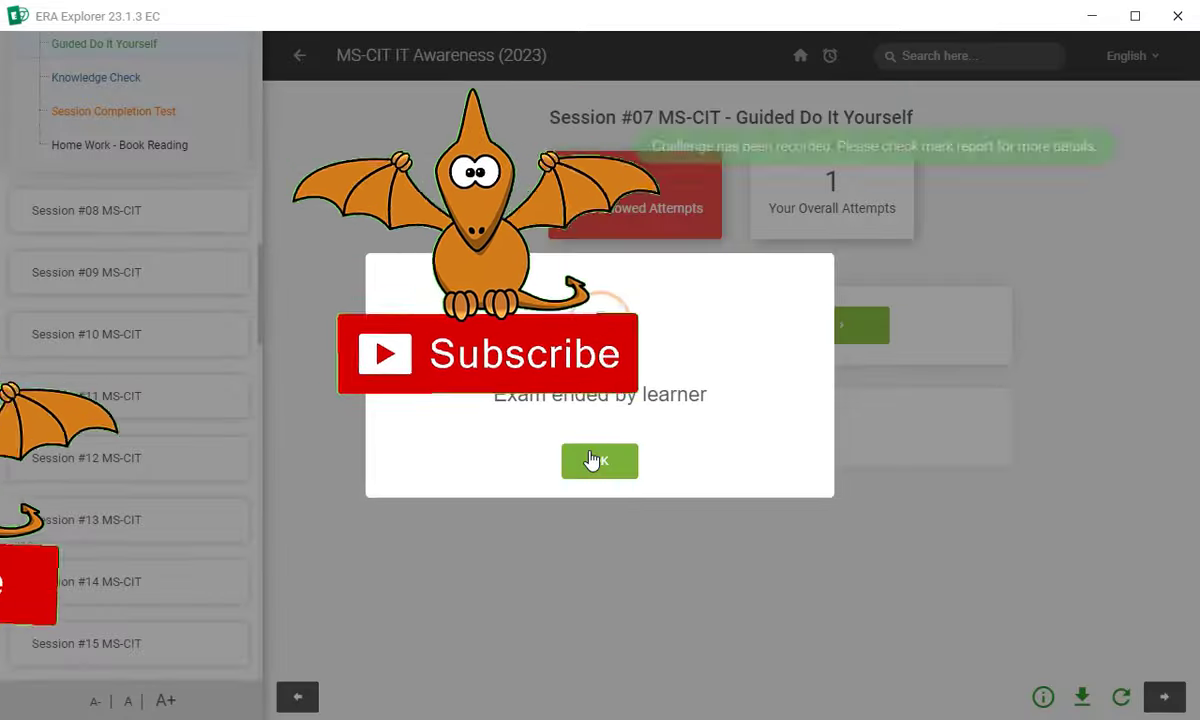
{"action": "left_click", "coordinate": [597, 460]}
- Open the Session #07 Knowledge Check and start the exam
{"action": "scroll", "coordinate": [150, 300], "scroll_direction": "up", "scroll_amount": 2}
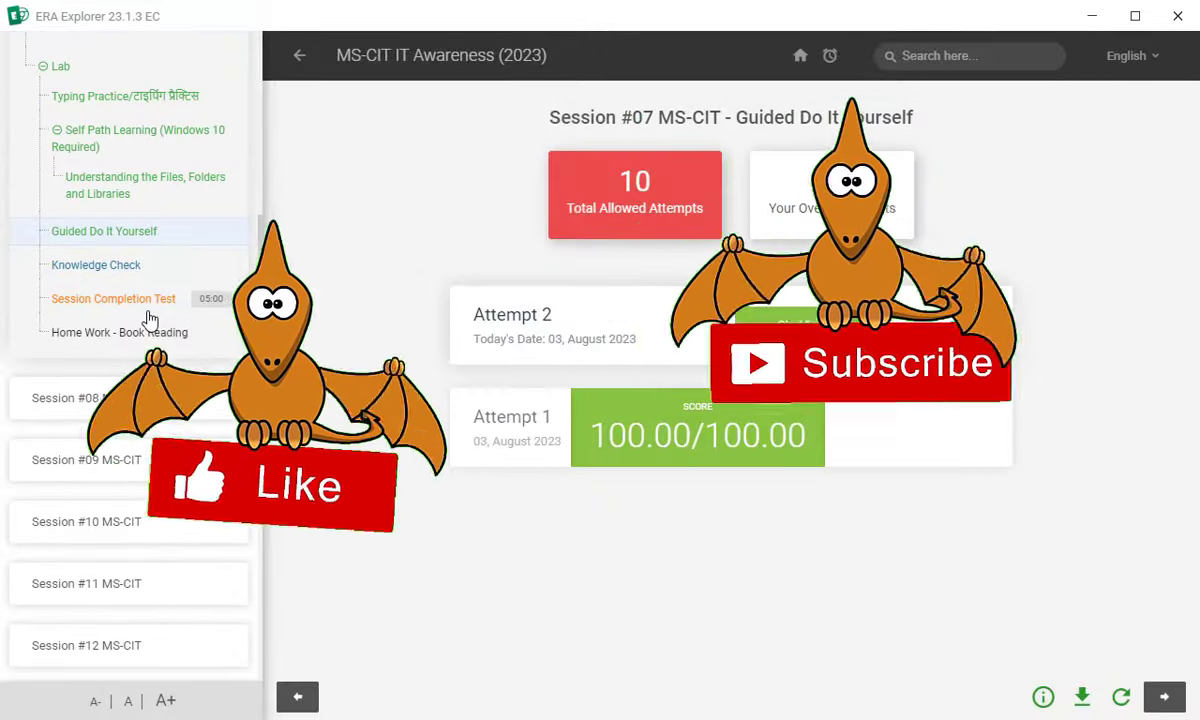
{"action": "left_click", "coordinate": [126, 266]}
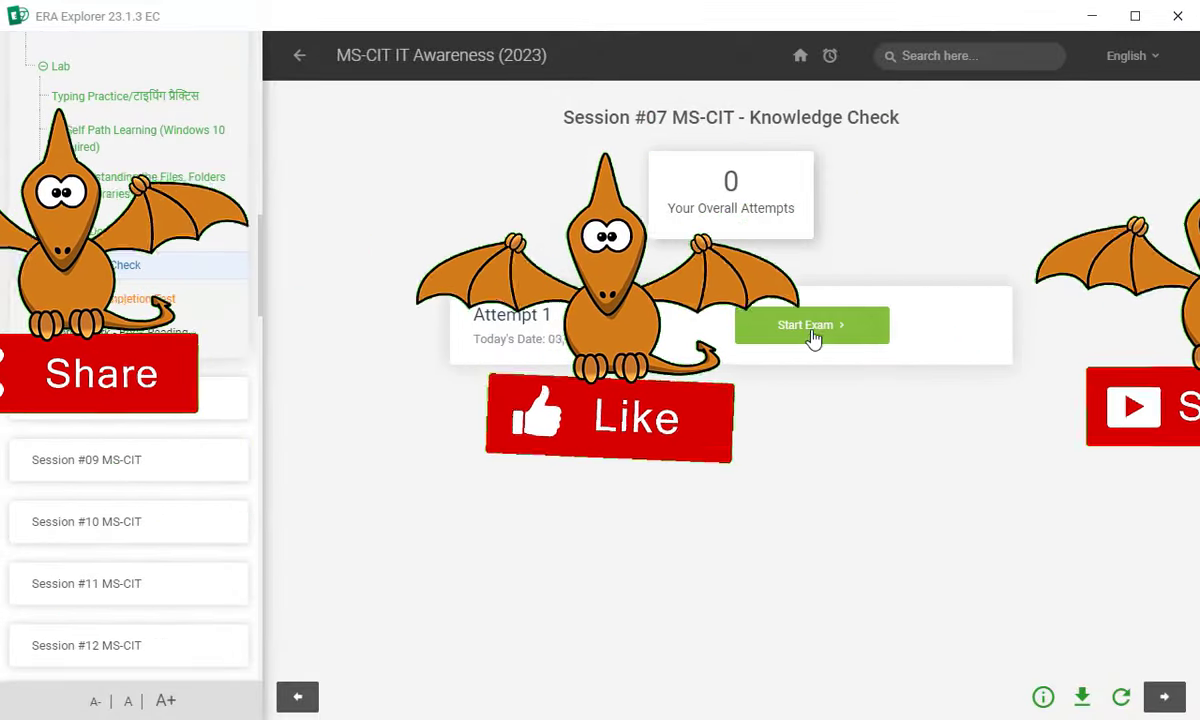
{"action": "left_click", "coordinate": [812, 326]}
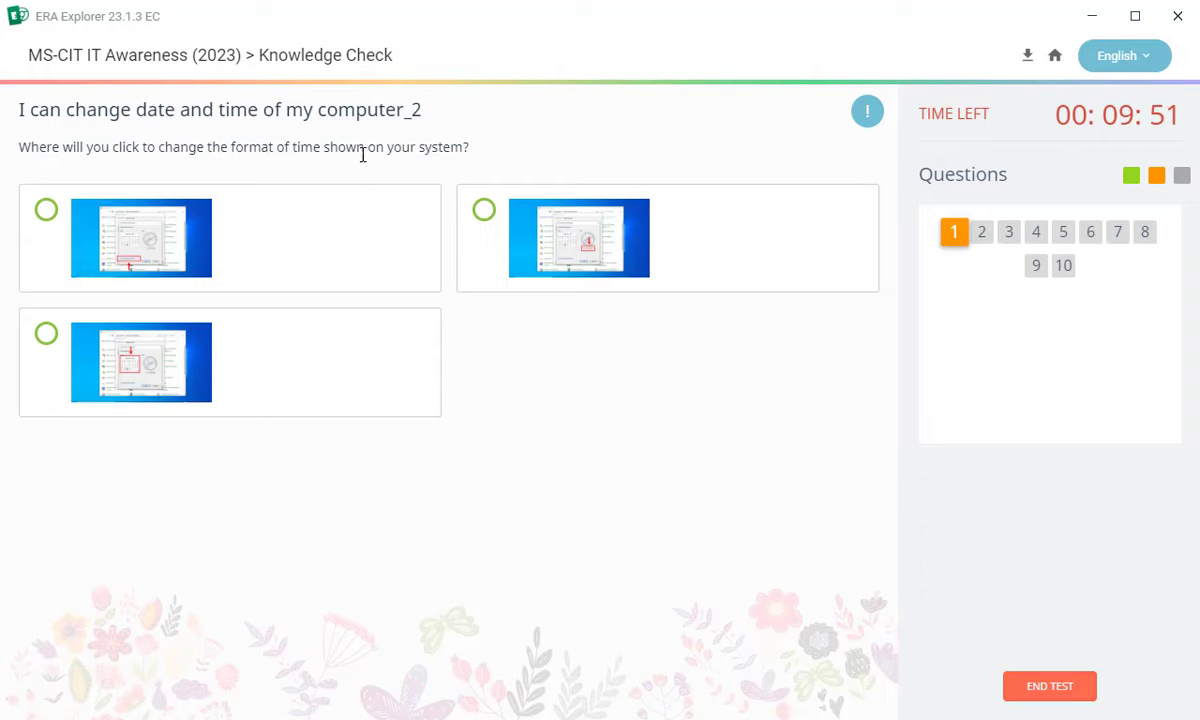
- Answer question 1 on the system time format with the first option
{"action": "left_click", "coordinate": [162, 366]}
{"action": "left_click", "coordinate": [46, 212]}
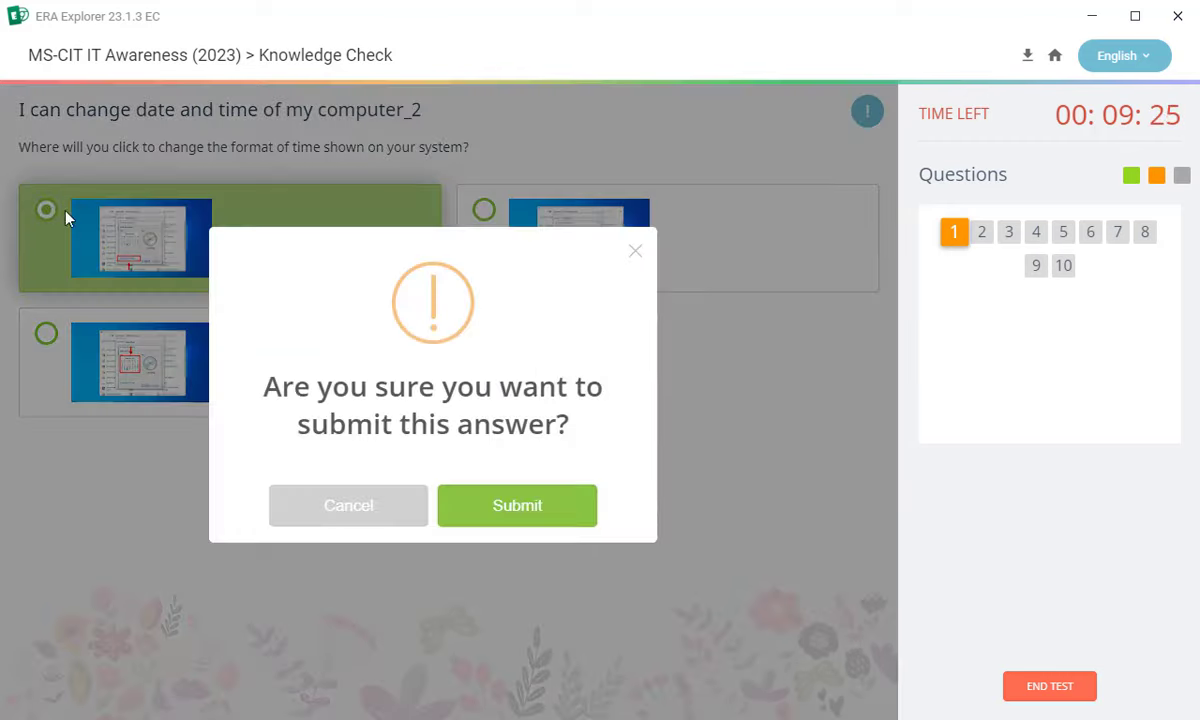
{"action": "left_click", "coordinate": [474, 508]}
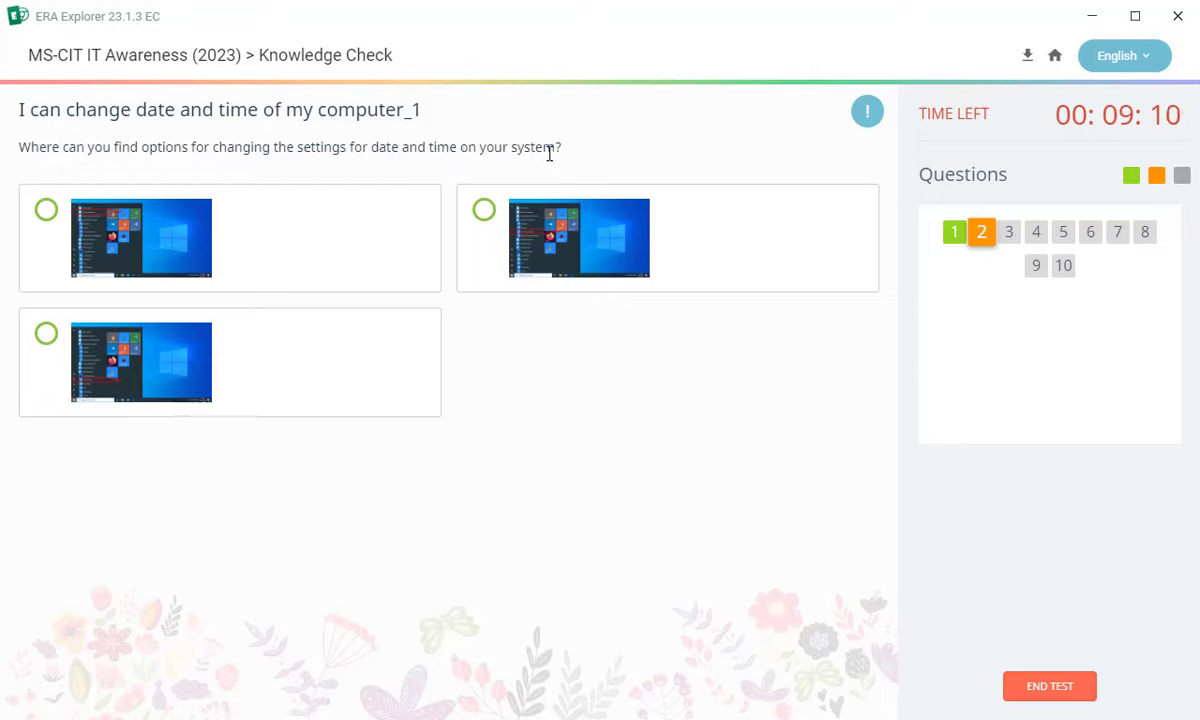
- After previewing the answer screenshots, answer question 2 with the third option
{"action": "left_click", "coordinate": [116, 254]}
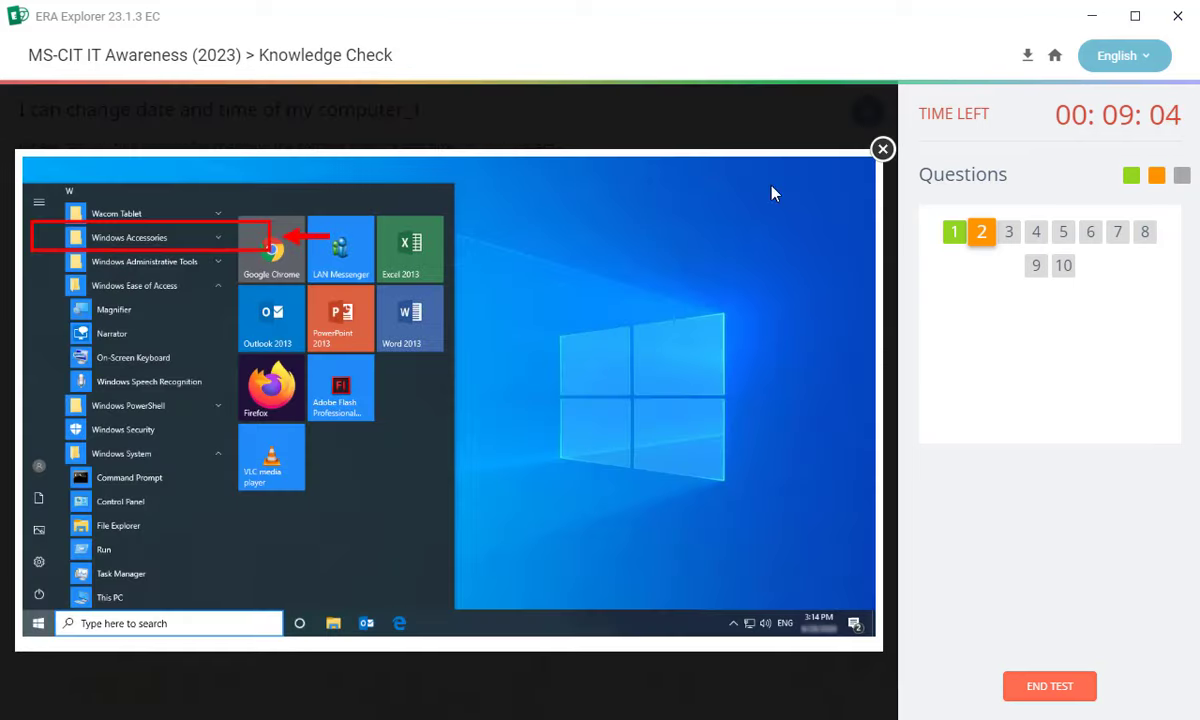
{"action": "left_click", "coordinate": [883, 150]}
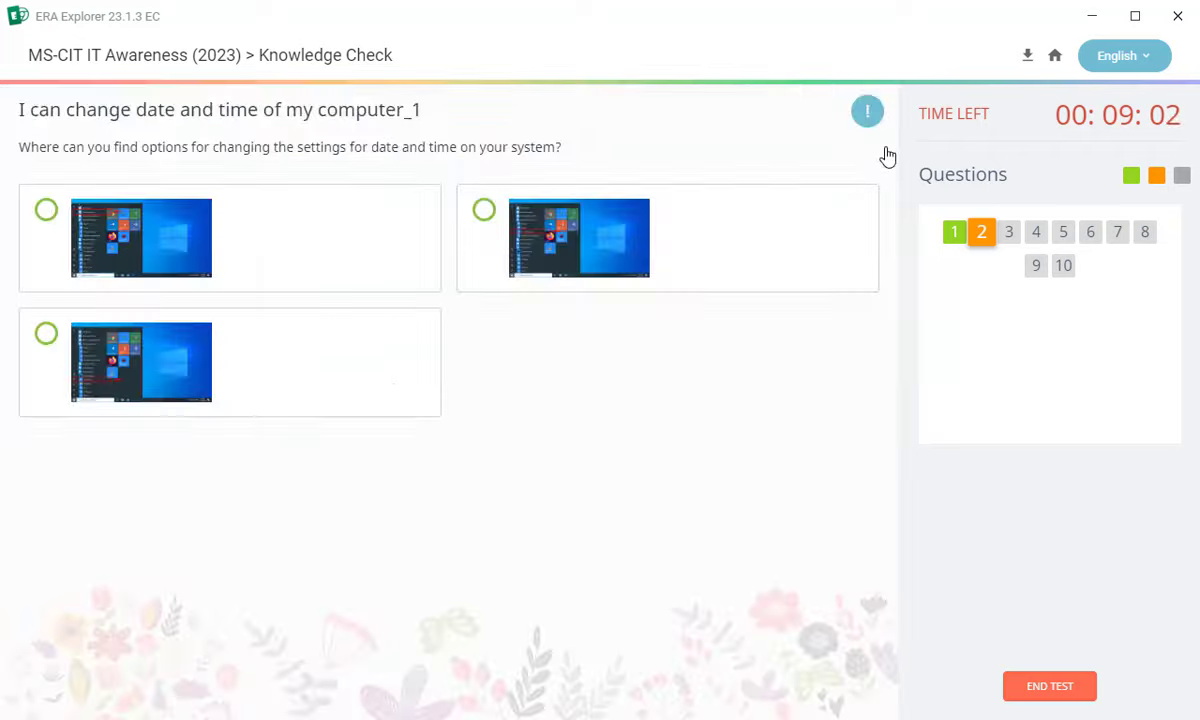
{"action": "left_click", "coordinate": [116, 386]}
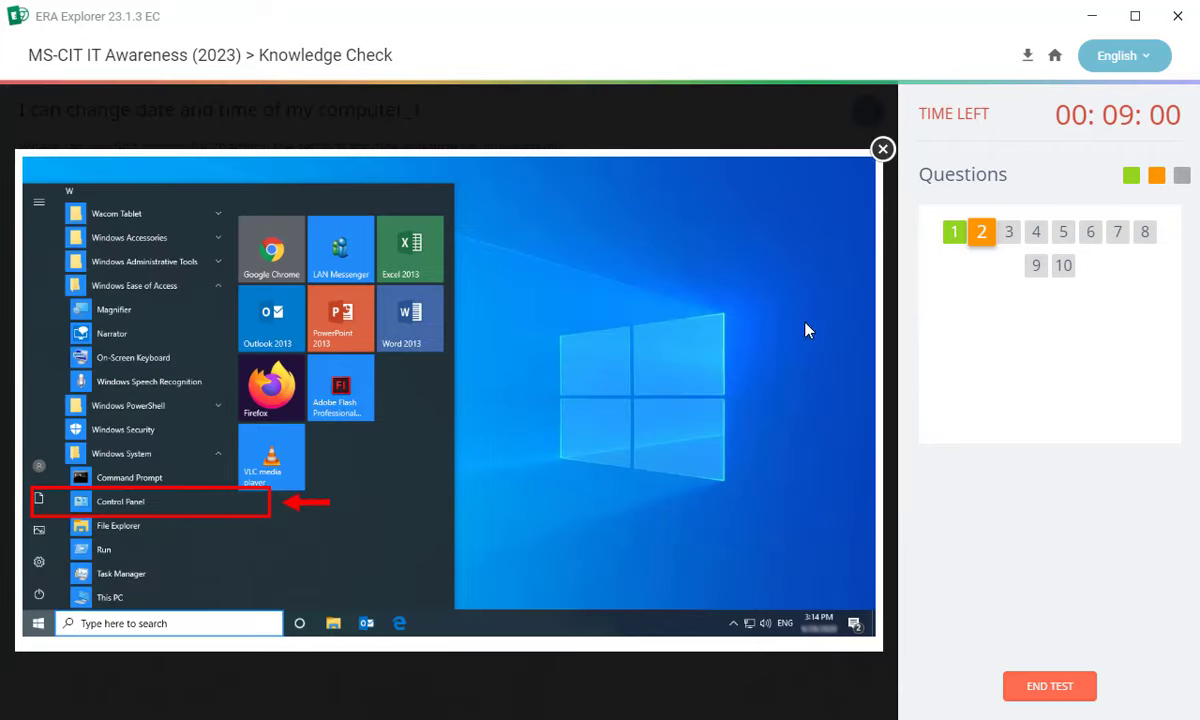
{"action": "left_click", "coordinate": [883, 150]}
{"action": "left_click", "coordinate": [883, 150]}
{"action": "left_click", "coordinate": [91, 369]}
{"action": "left_click", "coordinate": [880, 148]}
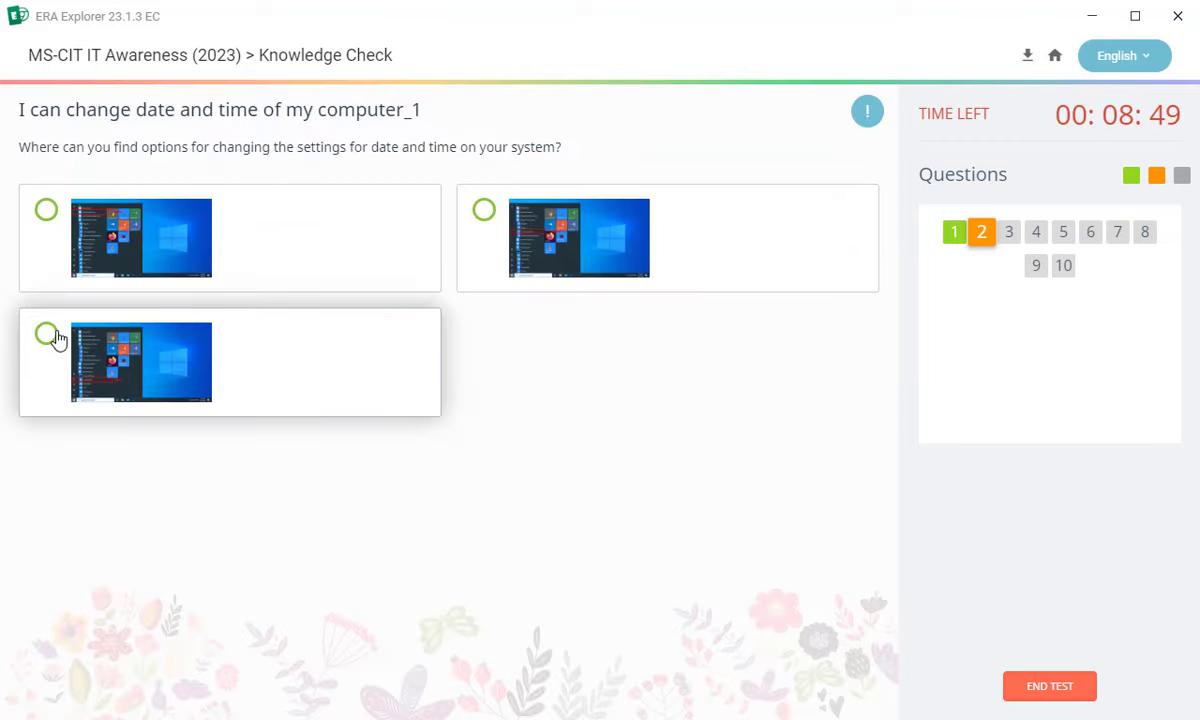
{"action": "left_click", "coordinate": [56, 336]}
{"action": "left_click", "coordinate": [477, 509]}
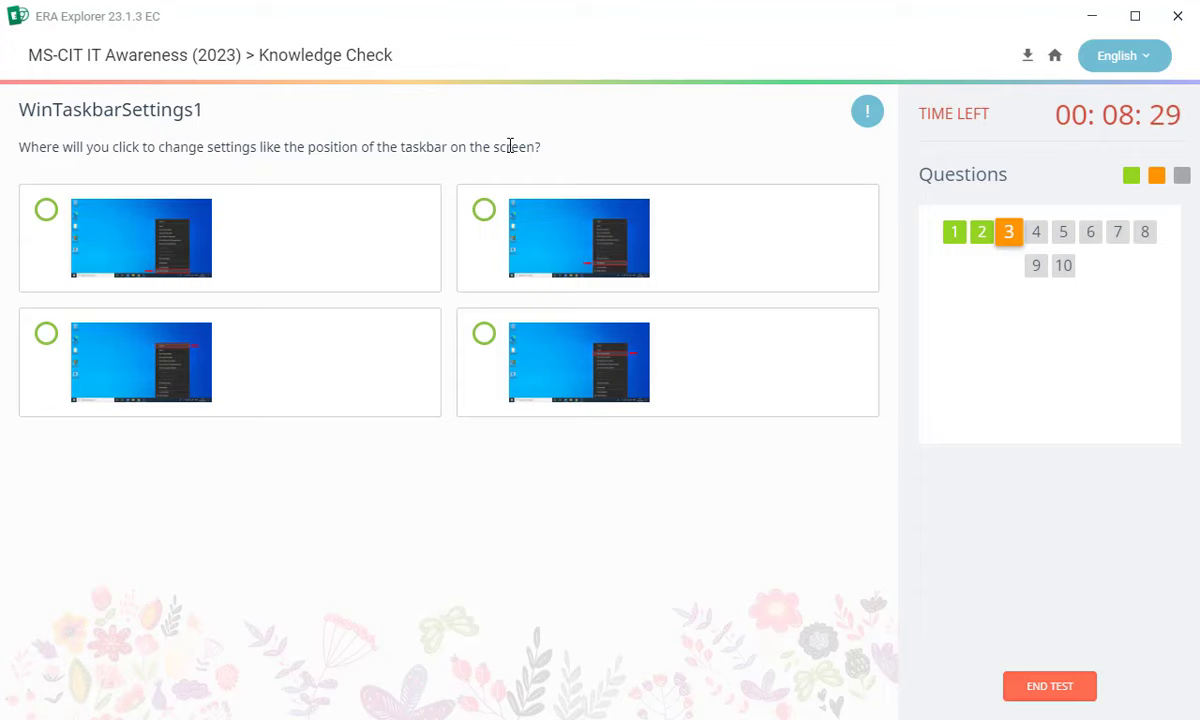
- After previewing the screenshots, answer question 3 with the first option
{"action": "left_click", "coordinate": [621, 248]}
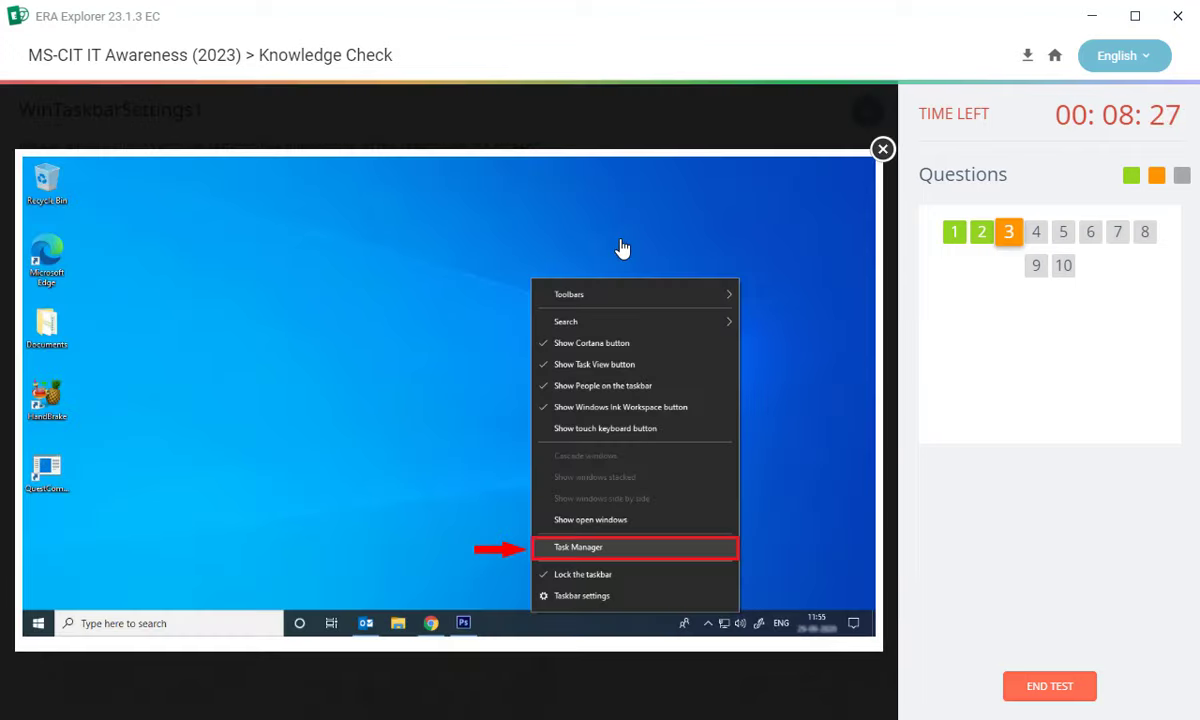
{"action": "left_click", "coordinate": [882, 150]}
{"action": "left_click", "coordinate": [155, 258]}
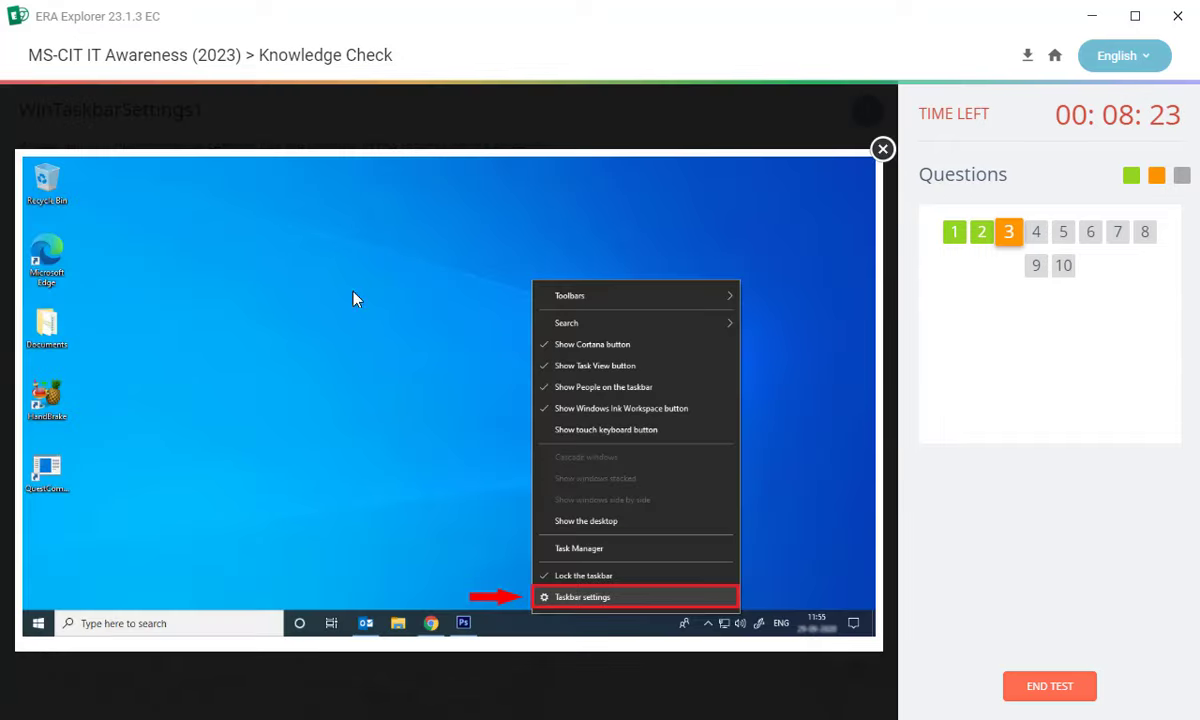
{"action": "left_click", "coordinate": [882, 149]}
{"action": "left_click", "coordinate": [45, 210]}
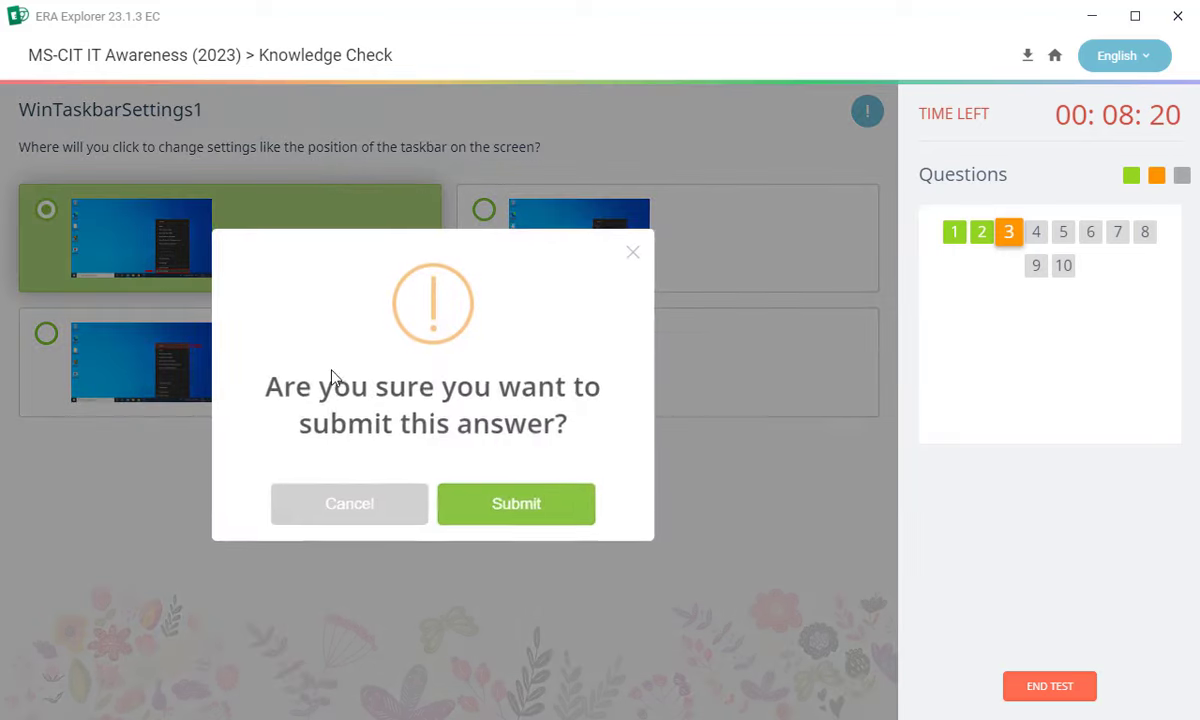
{"action": "left_click", "coordinate": [536, 515]}
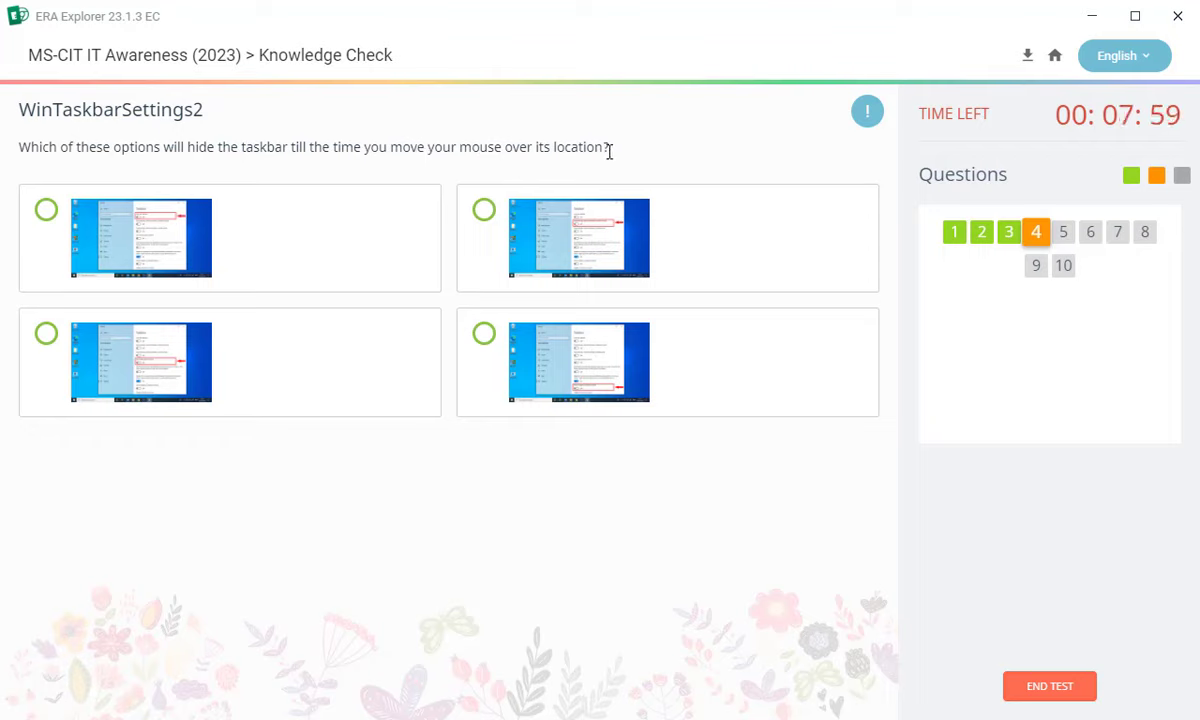
- Answer question 4 on auto-hiding the taskbar with the second option
{"action": "left_click", "coordinate": [577, 246]}
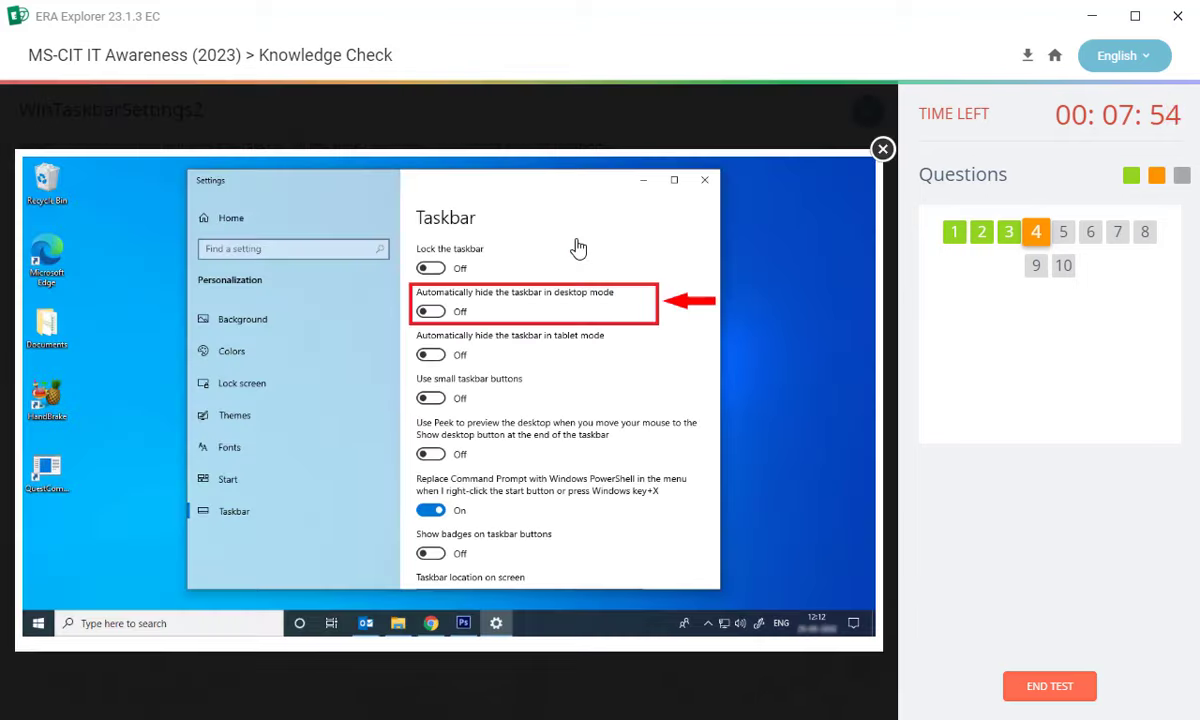
{"action": "left_click", "coordinate": [881, 150]}
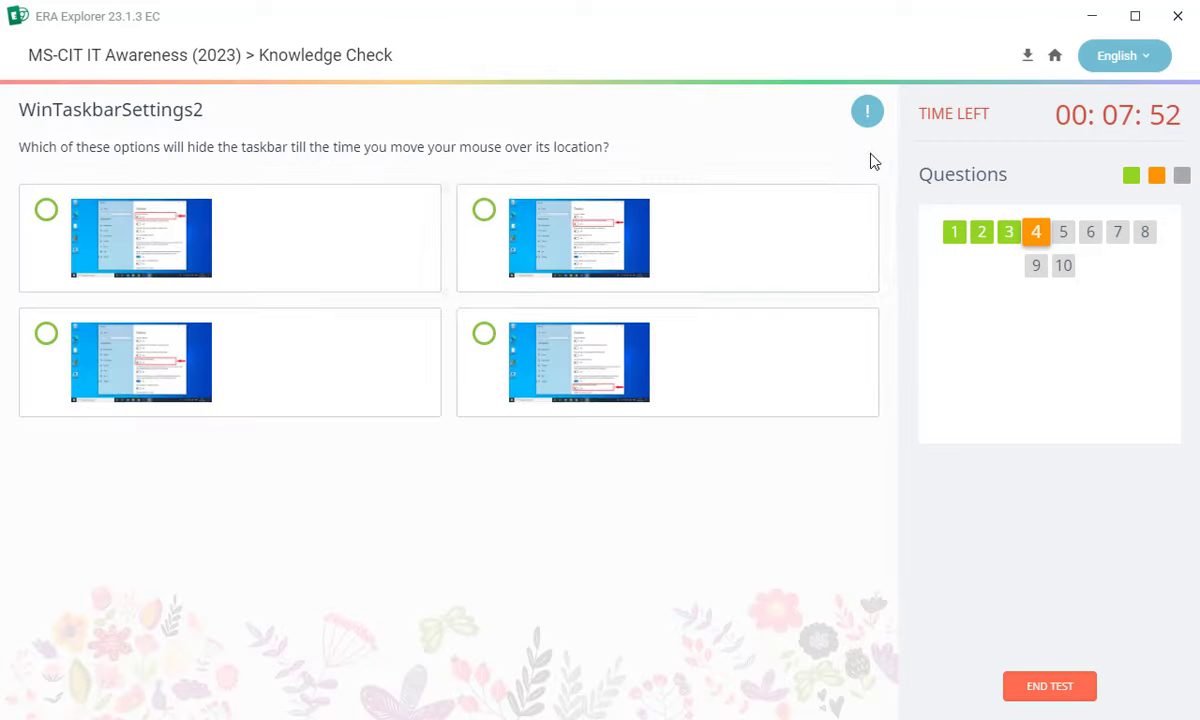
{"action": "left_click", "coordinate": [483, 211]}
{"action": "left_click", "coordinate": [505, 507]}
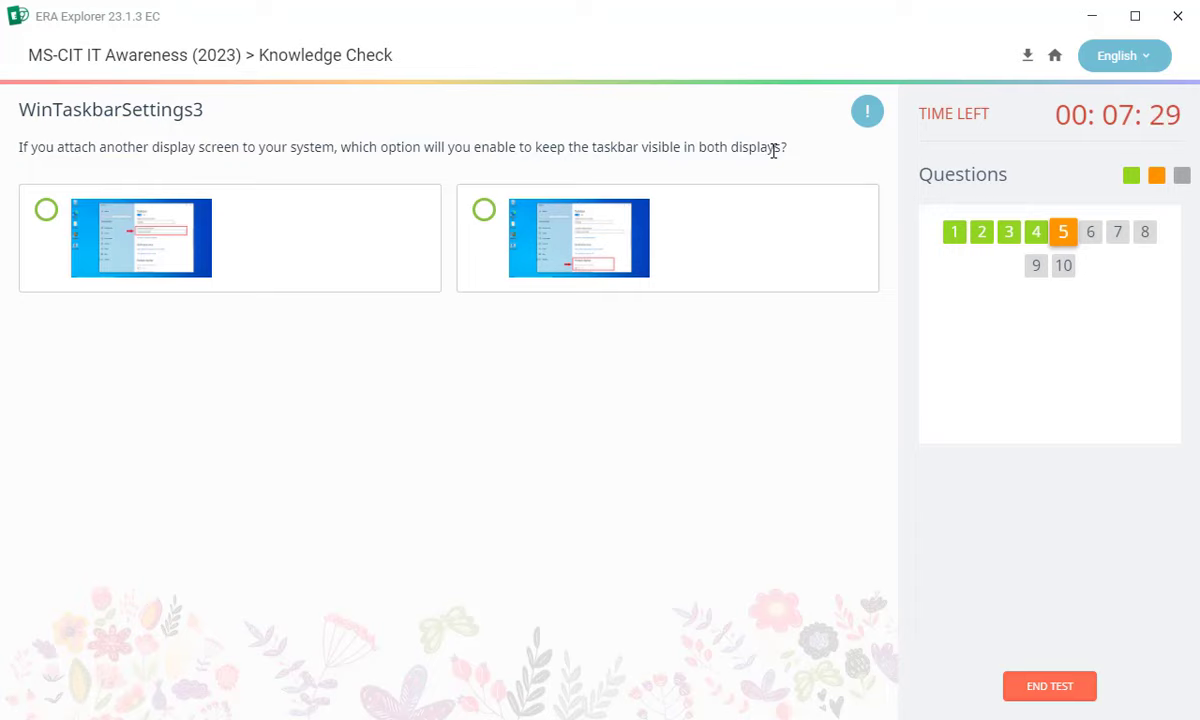
- Answer question 5 on multiple displays with the second option
{"action": "left_click", "coordinate": [601, 220]}
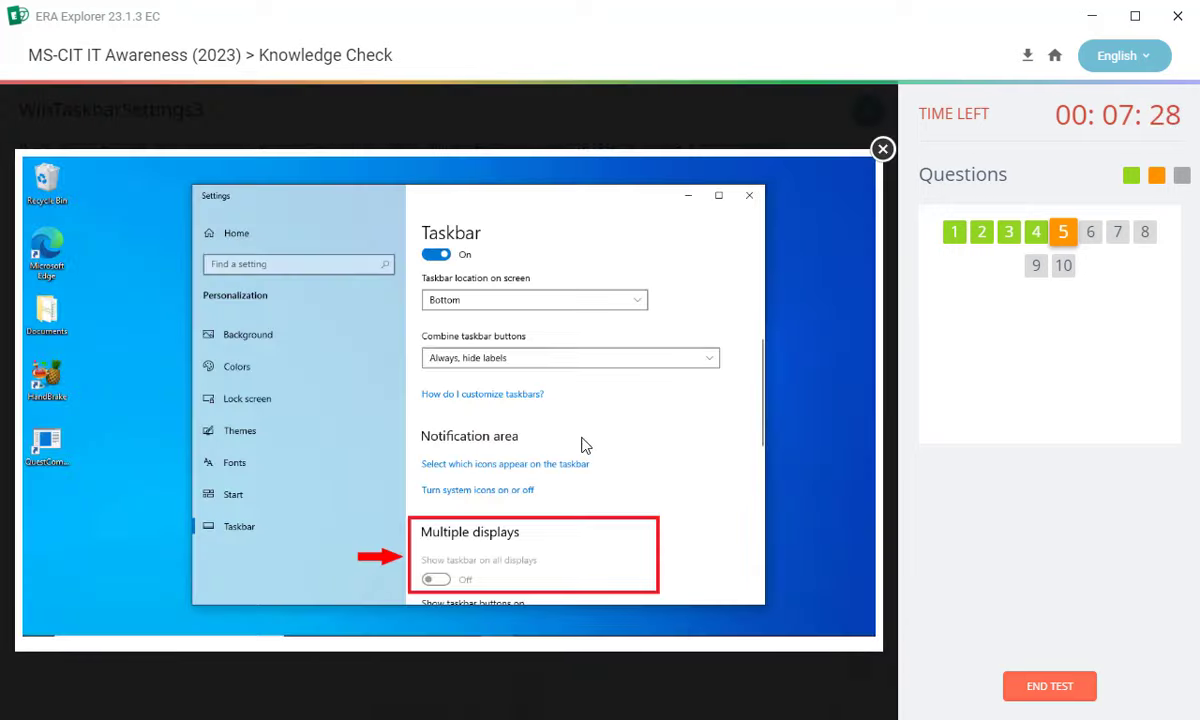
{"action": "left_click", "coordinate": [882, 149]}
{"action": "left_click", "coordinate": [484, 210]}
{"action": "left_click", "coordinate": [540, 510]}
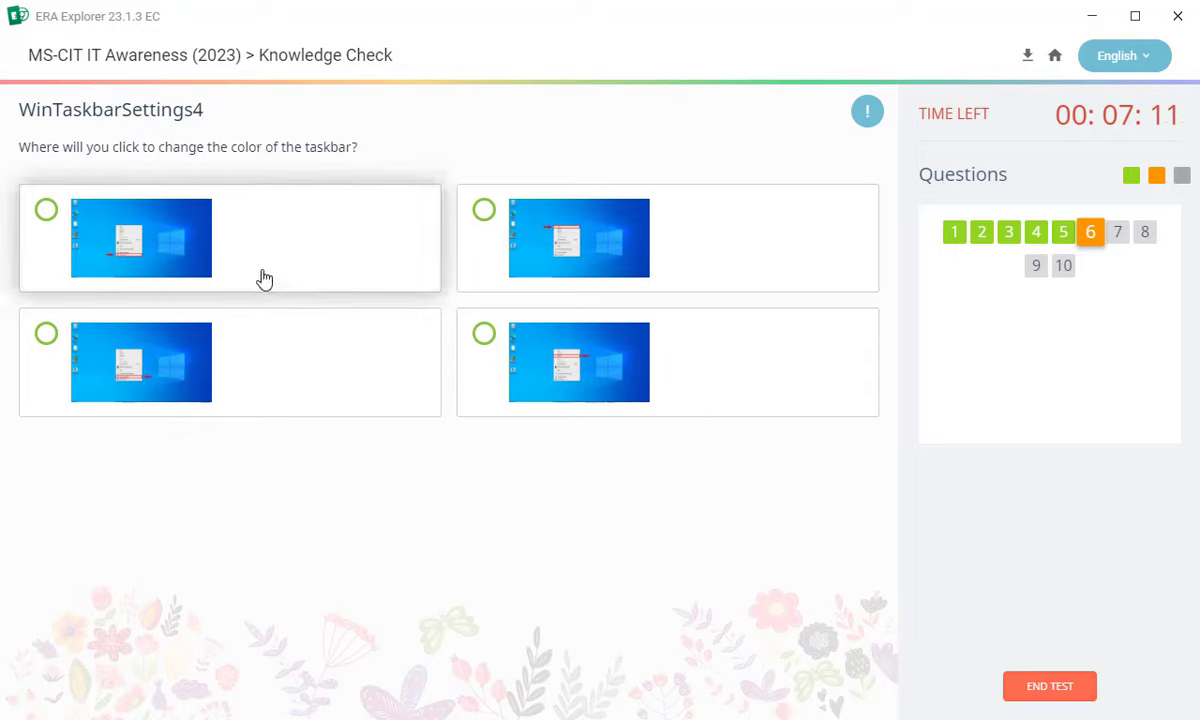
- Answer question 6 with the first option and question 7 with option B
{"action": "left_click", "coordinate": [156, 261]}
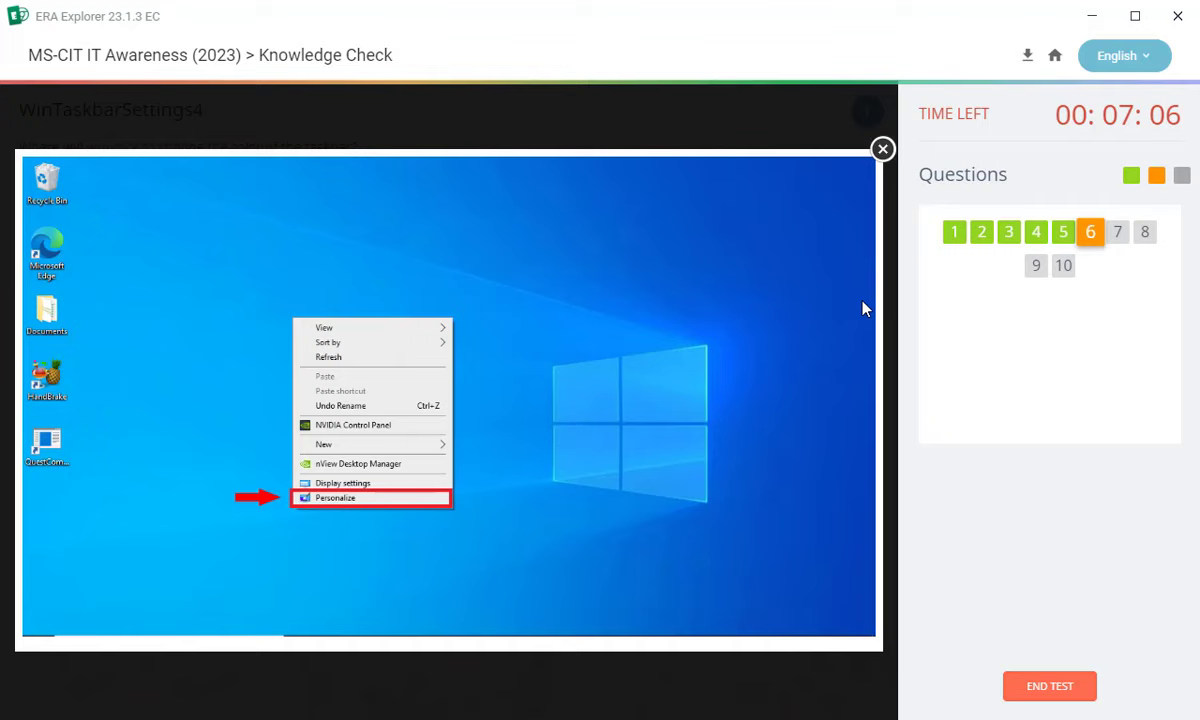
{"action": "left_click", "coordinate": [882, 148]}
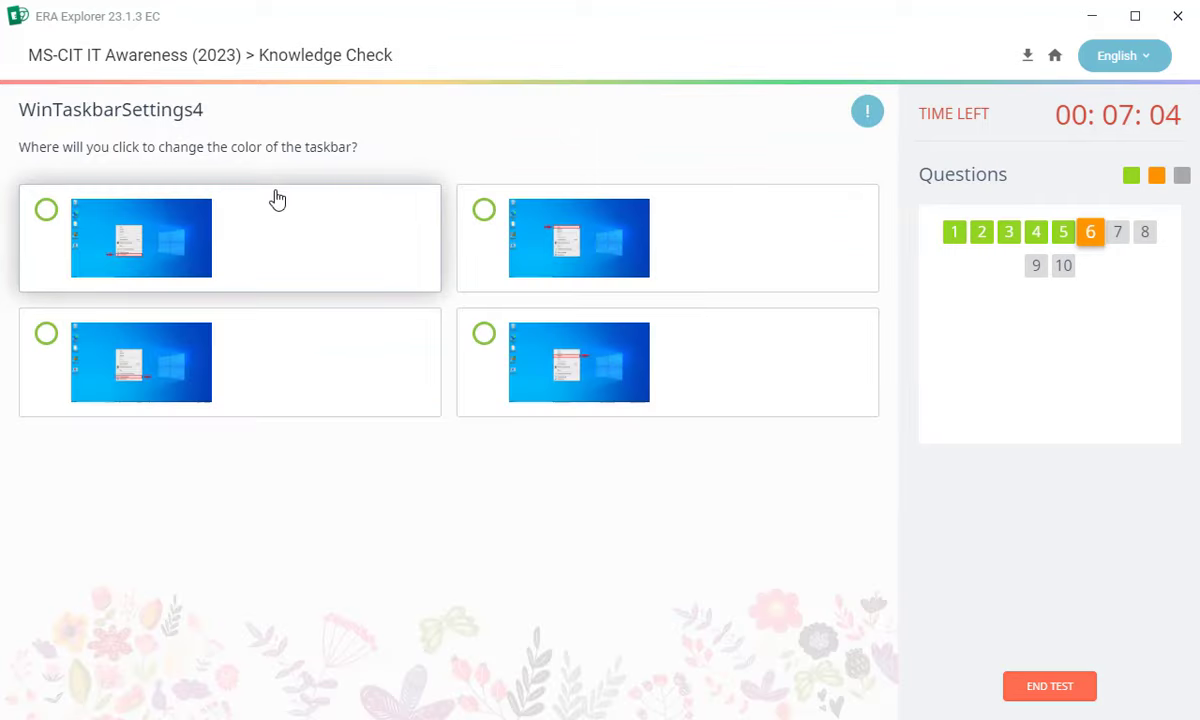
{"action": "left_click", "coordinate": [50, 213]}
{"action": "left_click", "coordinate": [504, 501]}
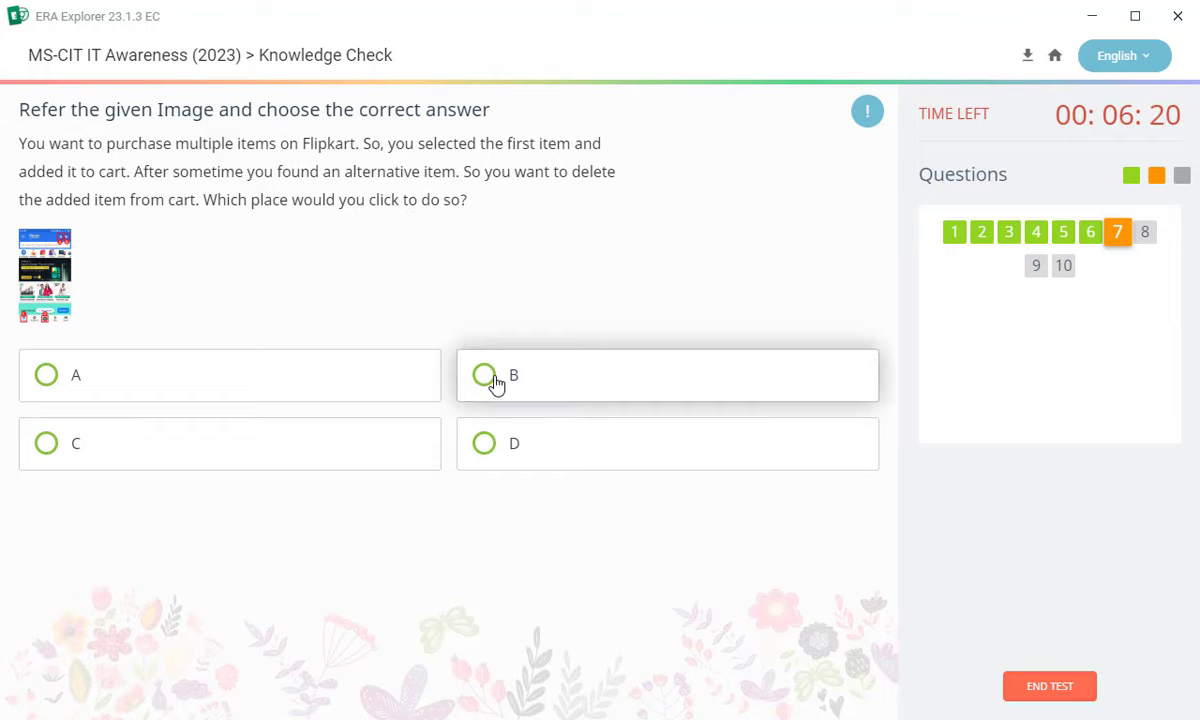
{"action": "left_click", "coordinate": [495, 383]}
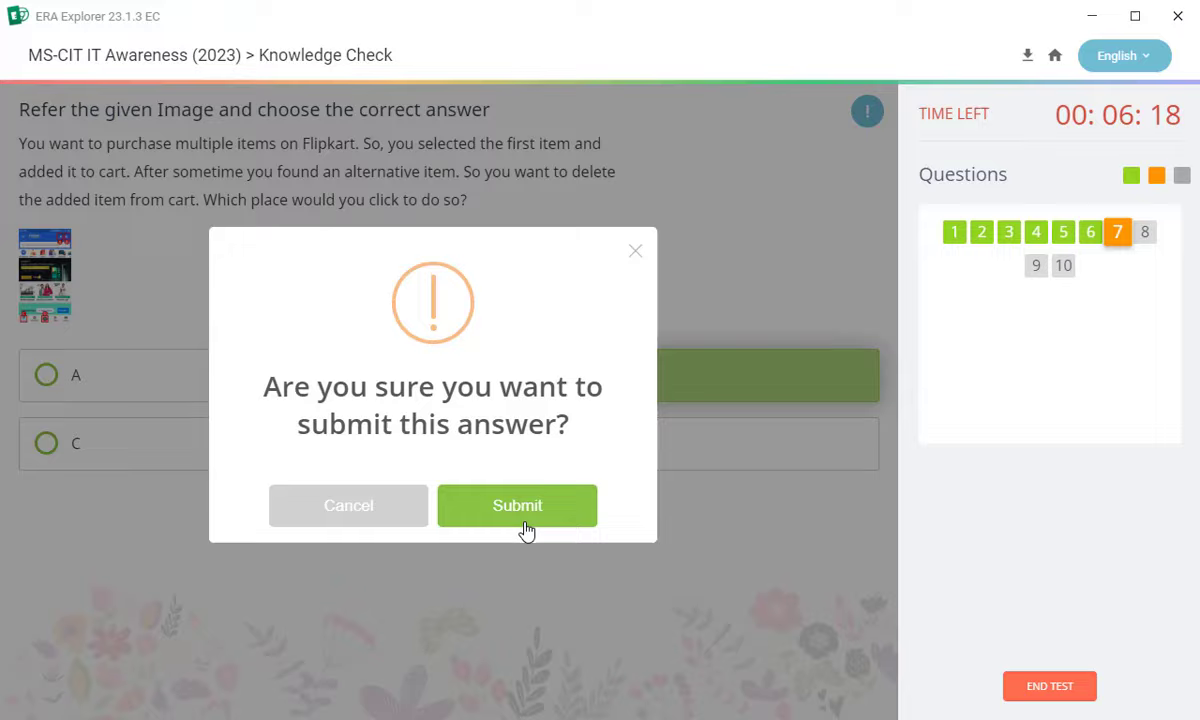
{"action": "left_click", "coordinate": [524, 526]}
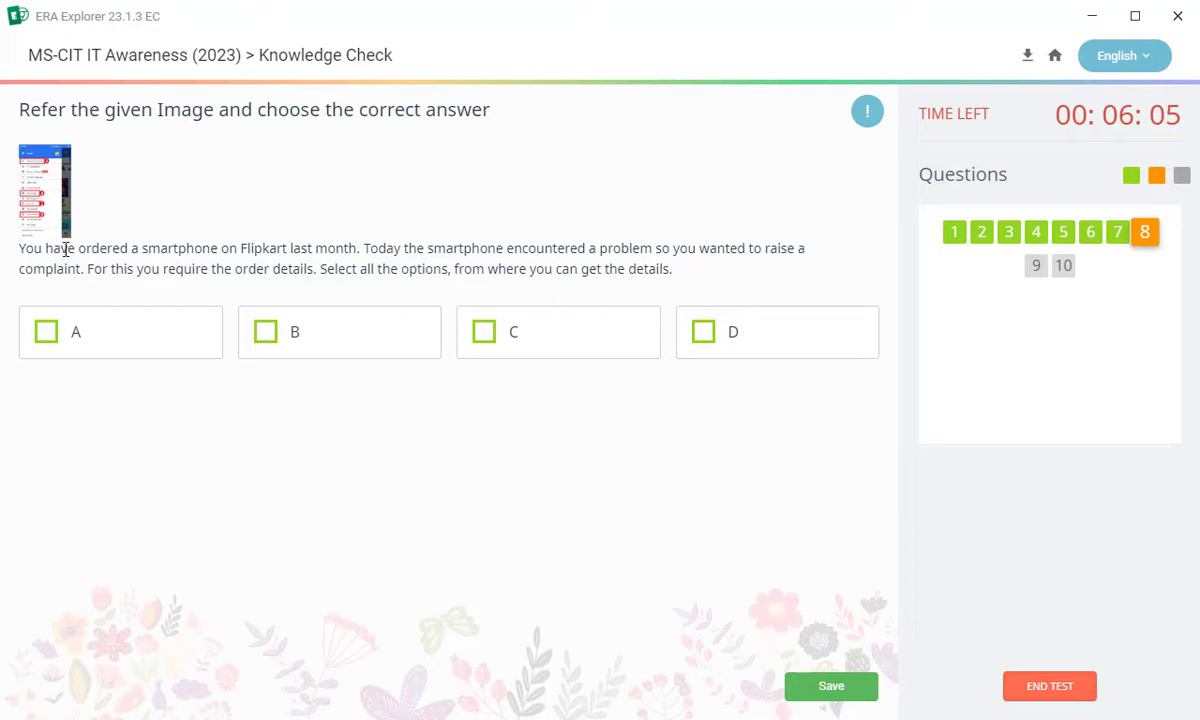
- Tick My Orders (B) and My Account (D) for question 8 and save
{"action": "left_click", "coordinate": [33, 196]}
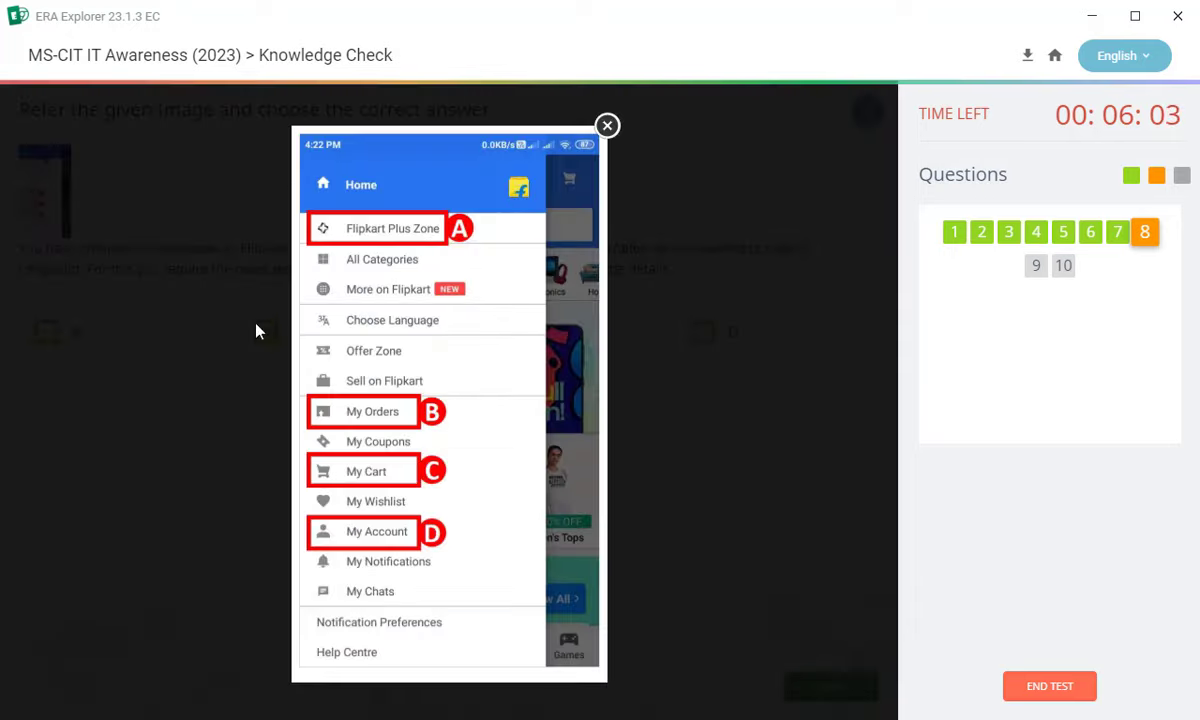
{"action": "left_click", "coordinate": [607, 125]}
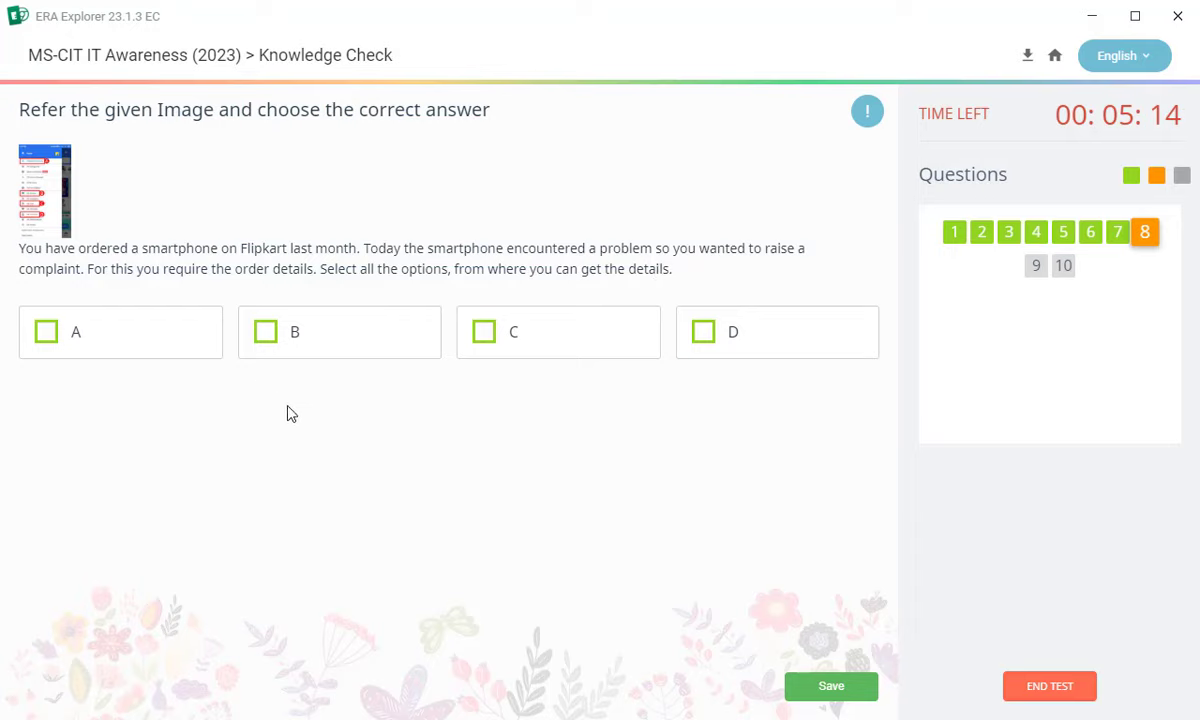
{"action": "left_click", "coordinate": [280, 338]}
{"action": "left_click", "coordinate": [708, 333]}
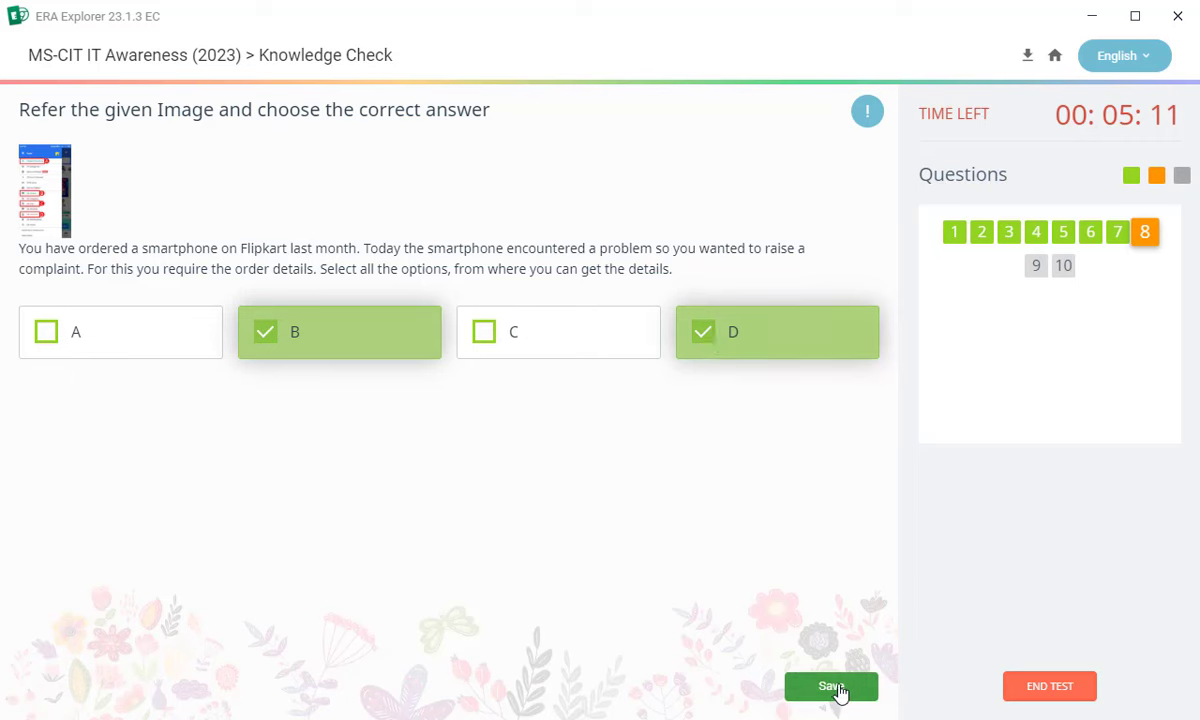
{"action": "left_click", "coordinate": [836, 687]}
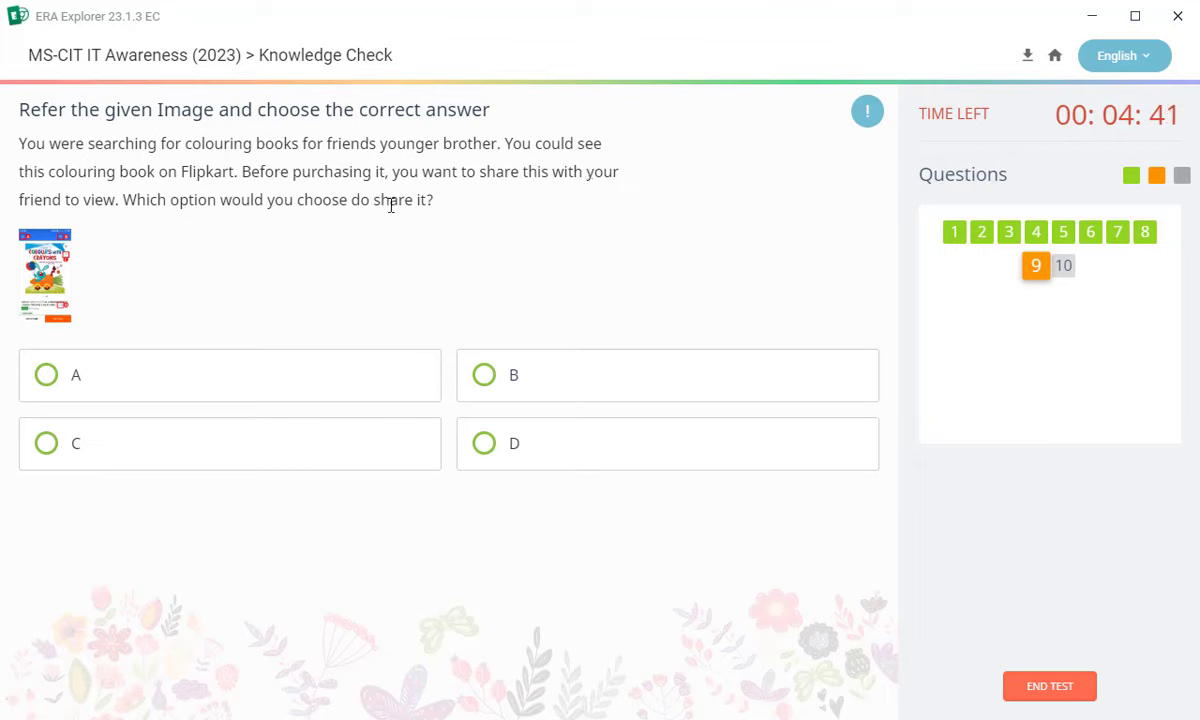
- Answer question 9 with option C and question 10 with Delivery pincode
{"action": "left_click", "coordinate": [47, 282]}
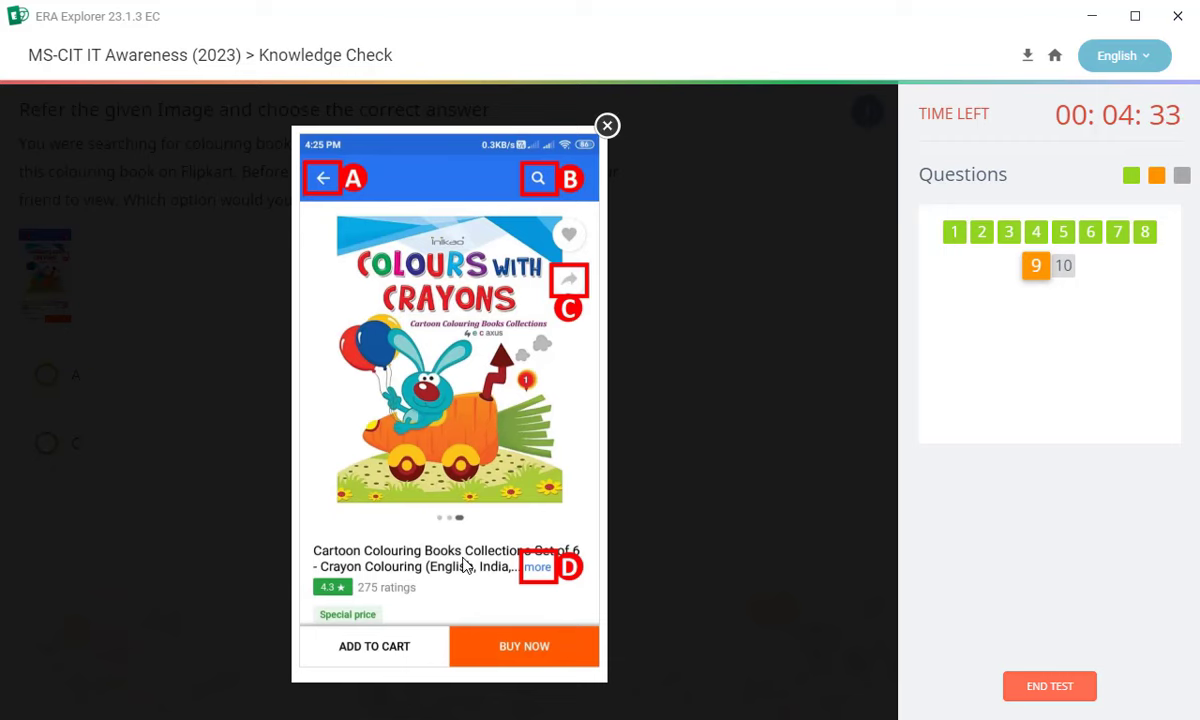
{"action": "left_click", "coordinate": [585, 120]}
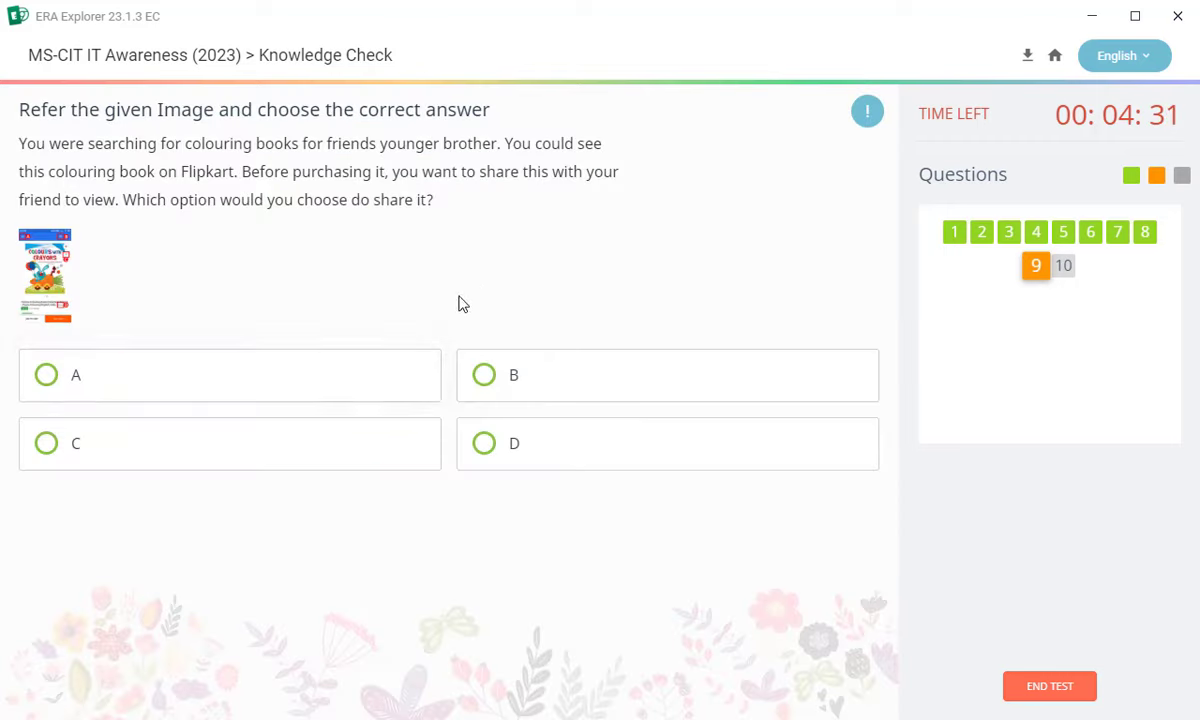
{"action": "left_click", "coordinate": [52, 455]}
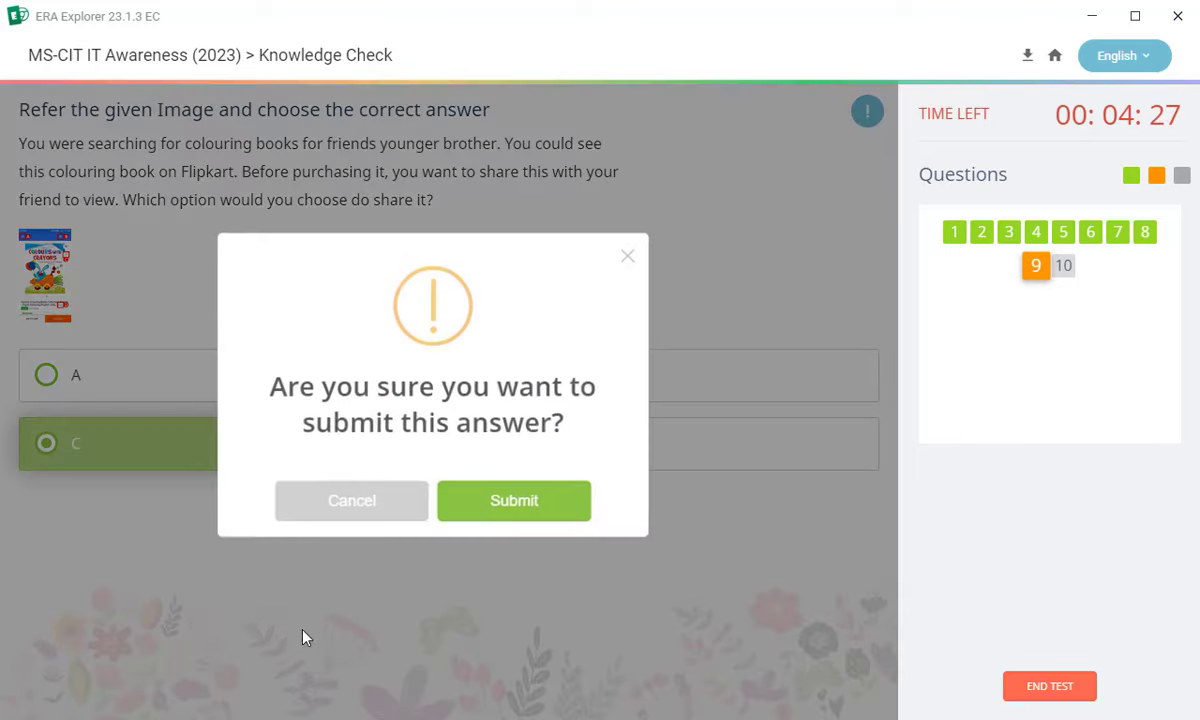
{"action": "left_click", "coordinate": [463, 502]}
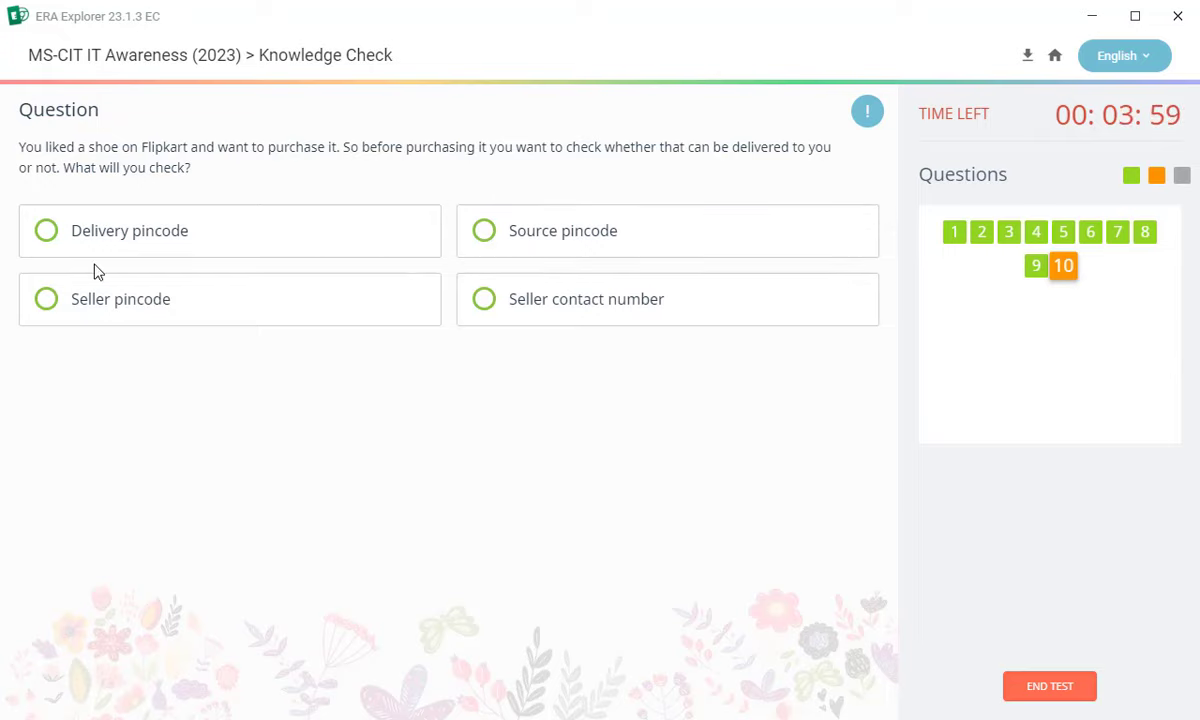
{"action": "left_click", "coordinate": [47, 237]}
{"action": "left_click", "coordinate": [522, 508]}
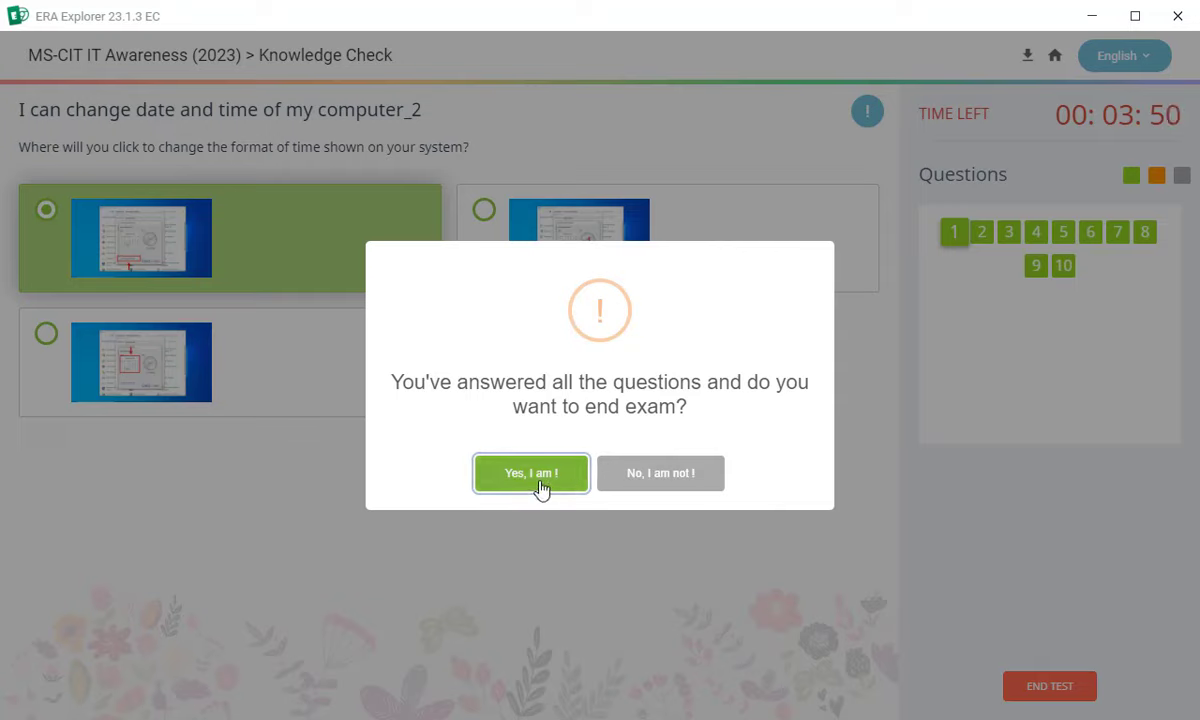
- End the Knowledge Check by confirming with 'End Exam', then select the Session Completion Test
{"action": "left_click", "coordinate": [539, 483]}
{"action": "left_click_drag", "start_coordinate": [562, 360], "coordinate": [500, 418]}
{"action": "left_click", "coordinate": [554, 514]}
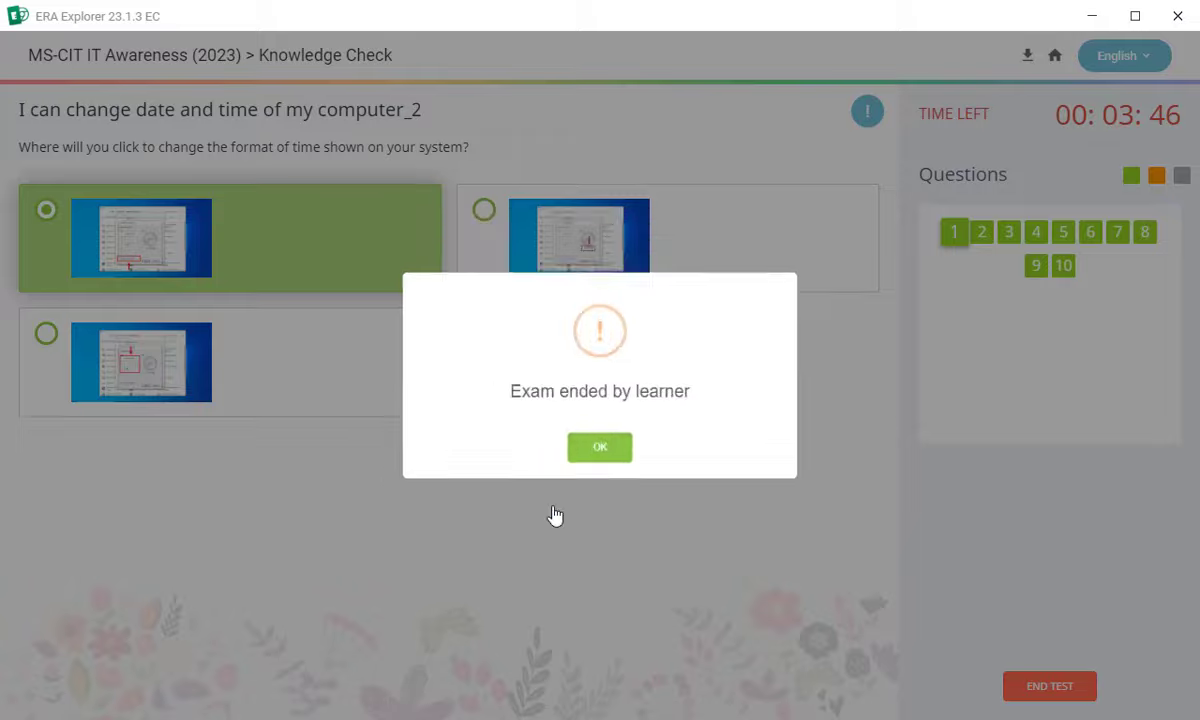
{"action": "left_click", "coordinate": [611, 462]}
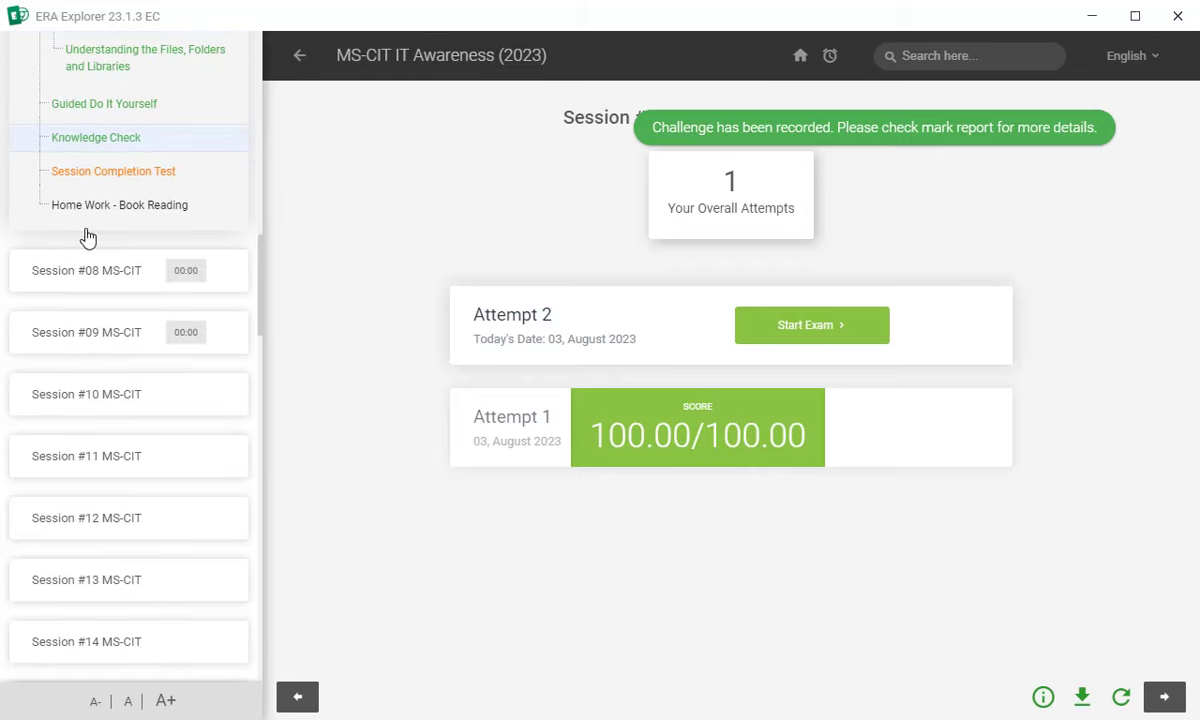
{"action": "left_click", "coordinate": [97, 177]}
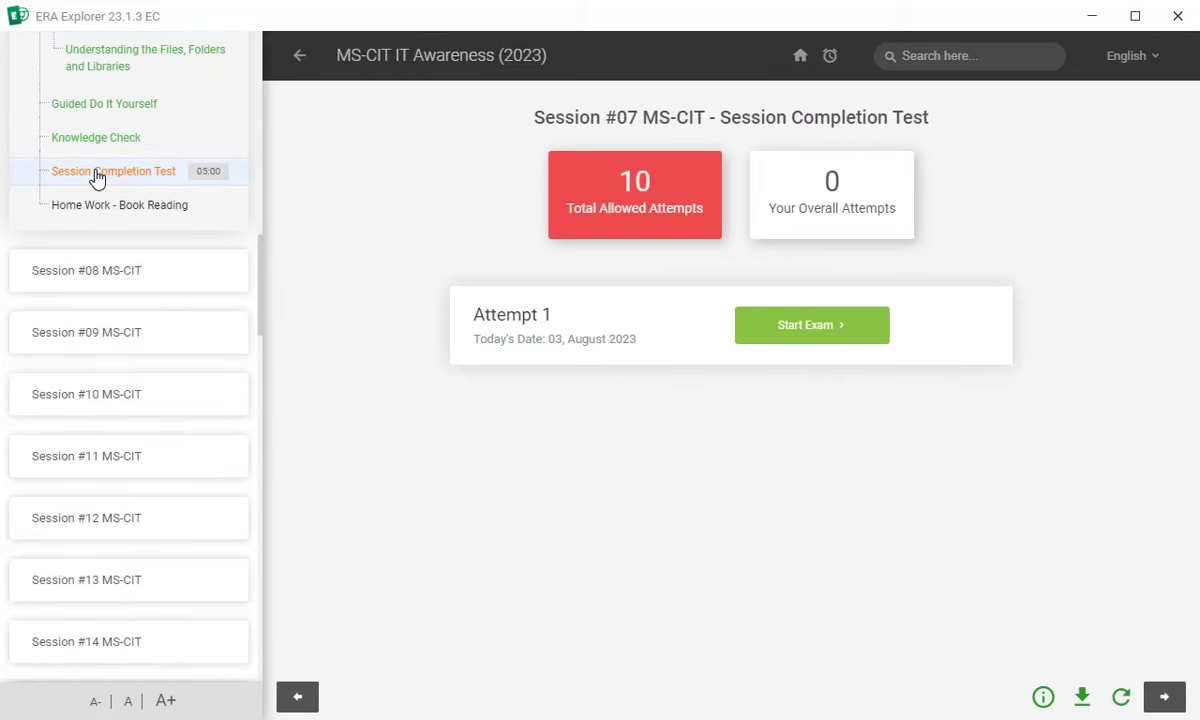
- Start the Session Completion Test and answer the first question with Internet service provider (ISP)
{"action": "left_click", "coordinate": [805, 322]}
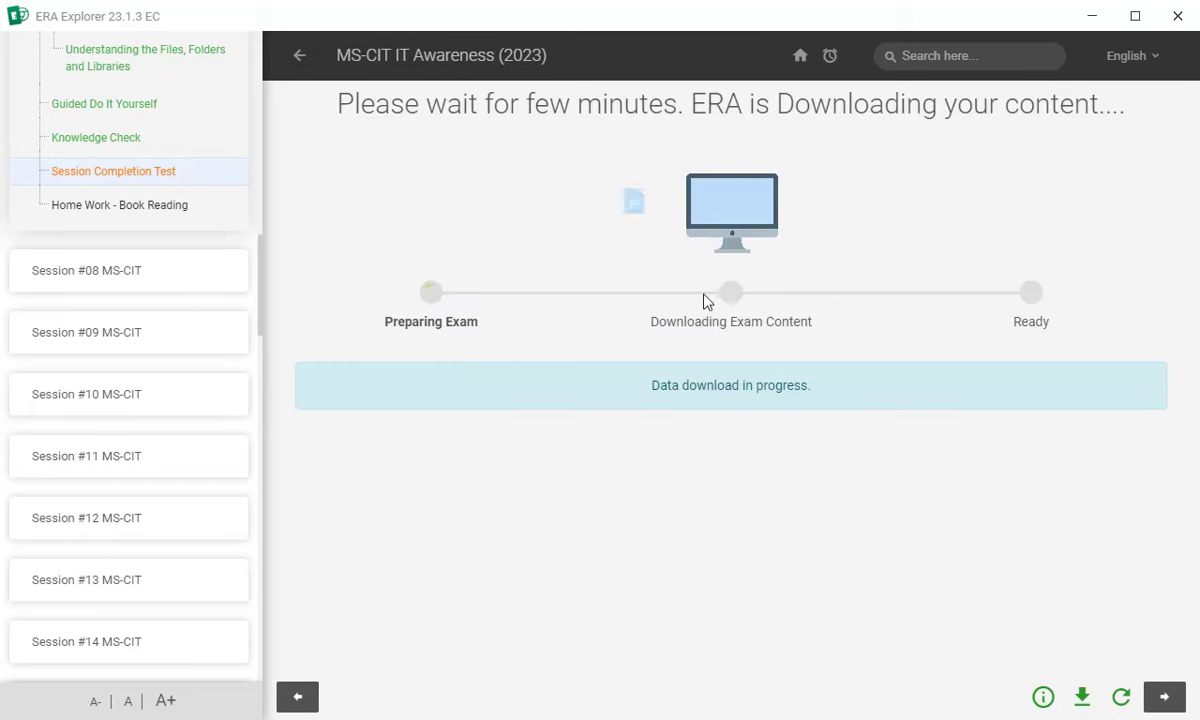
{"action": "left_click", "coordinate": [708, 383]}
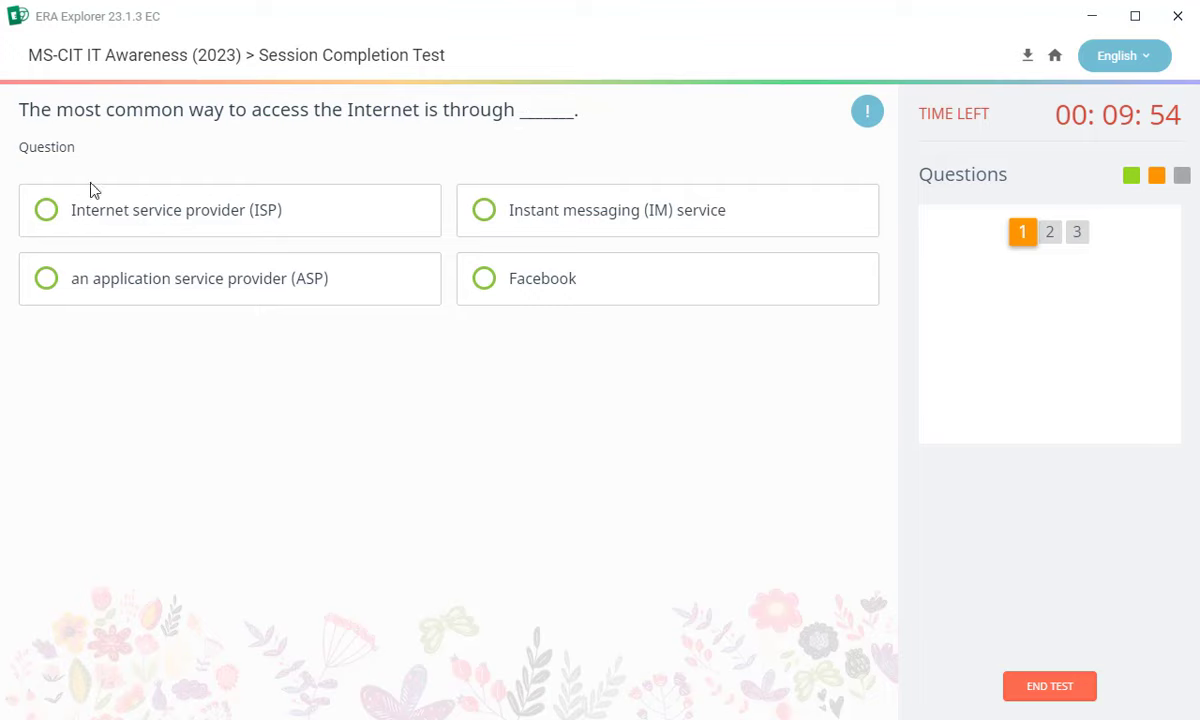
{"action": "left_click", "coordinate": [59, 232]}
{"action": "left_click", "coordinate": [553, 514]}
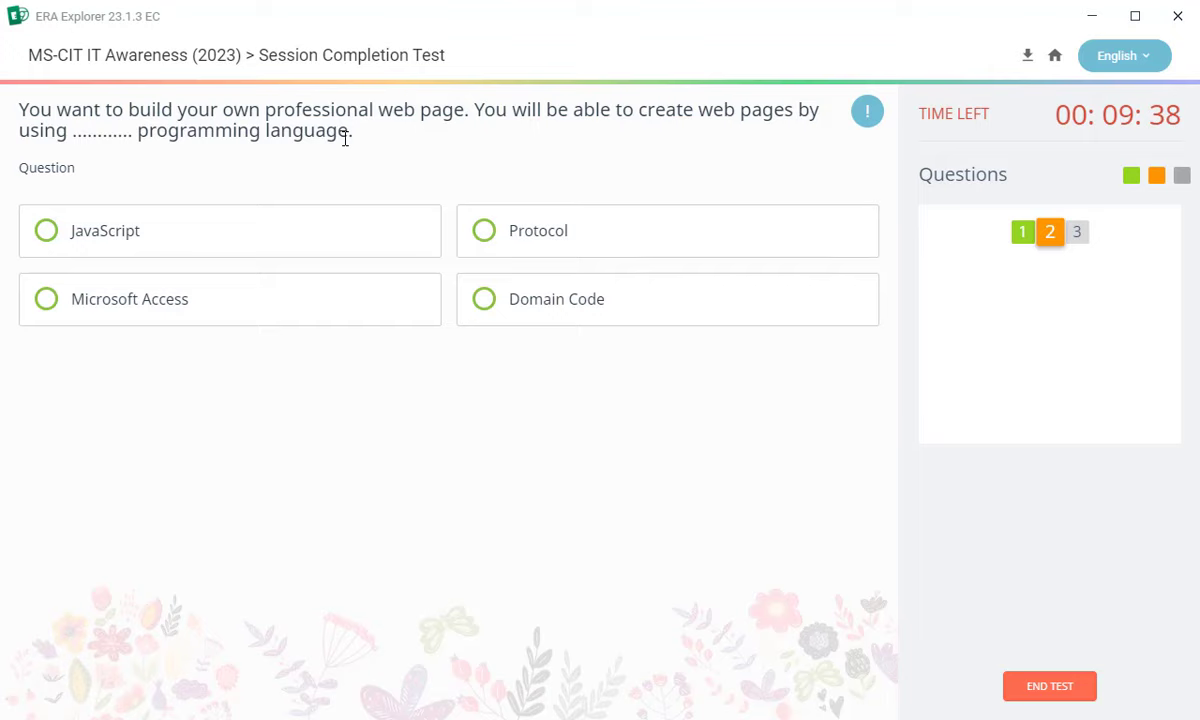
- Answer the second question with JavaScript and choose Google Chrome for the third
{"action": "left_click", "coordinate": [46, 238]}
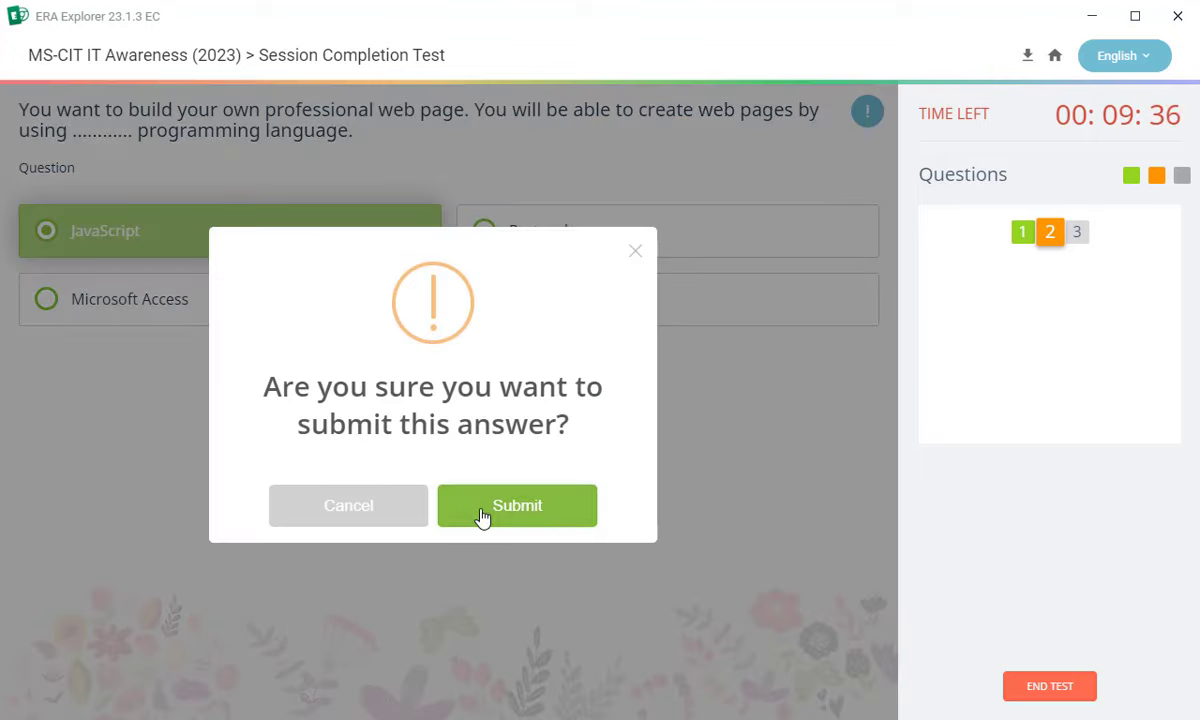
{"action": "left_click", "coordinate": [482, 512]}
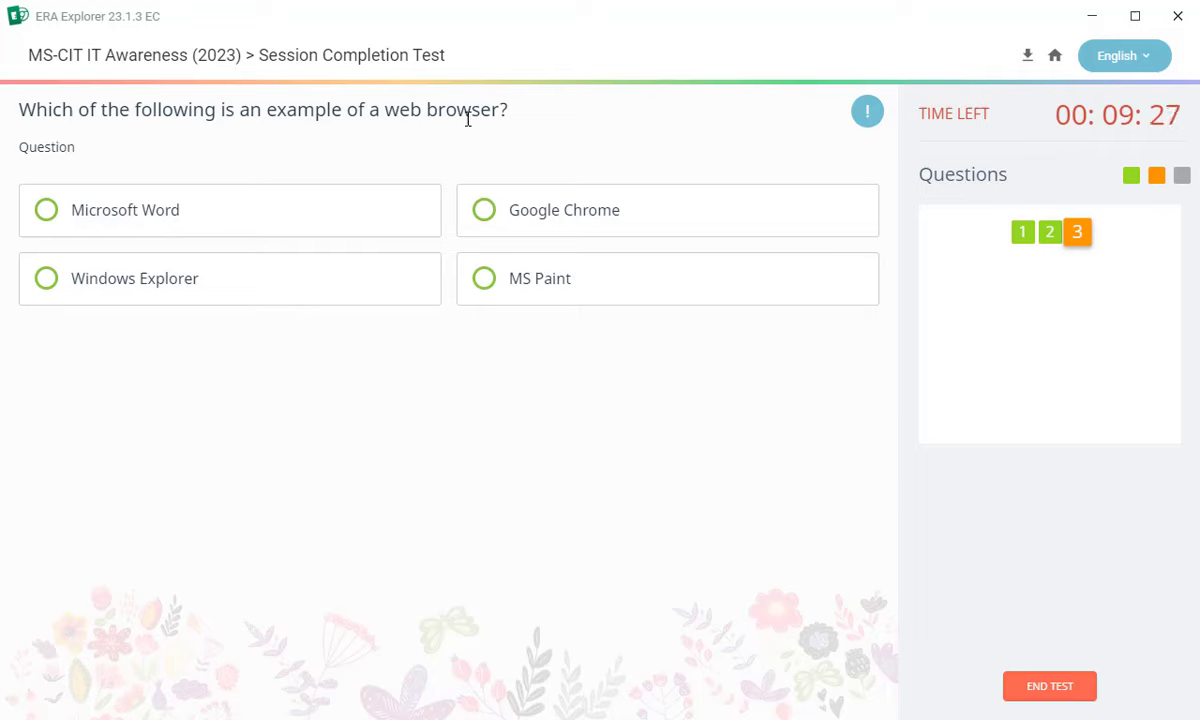
{"action": "left_click", "coordinate": [489, 223]}
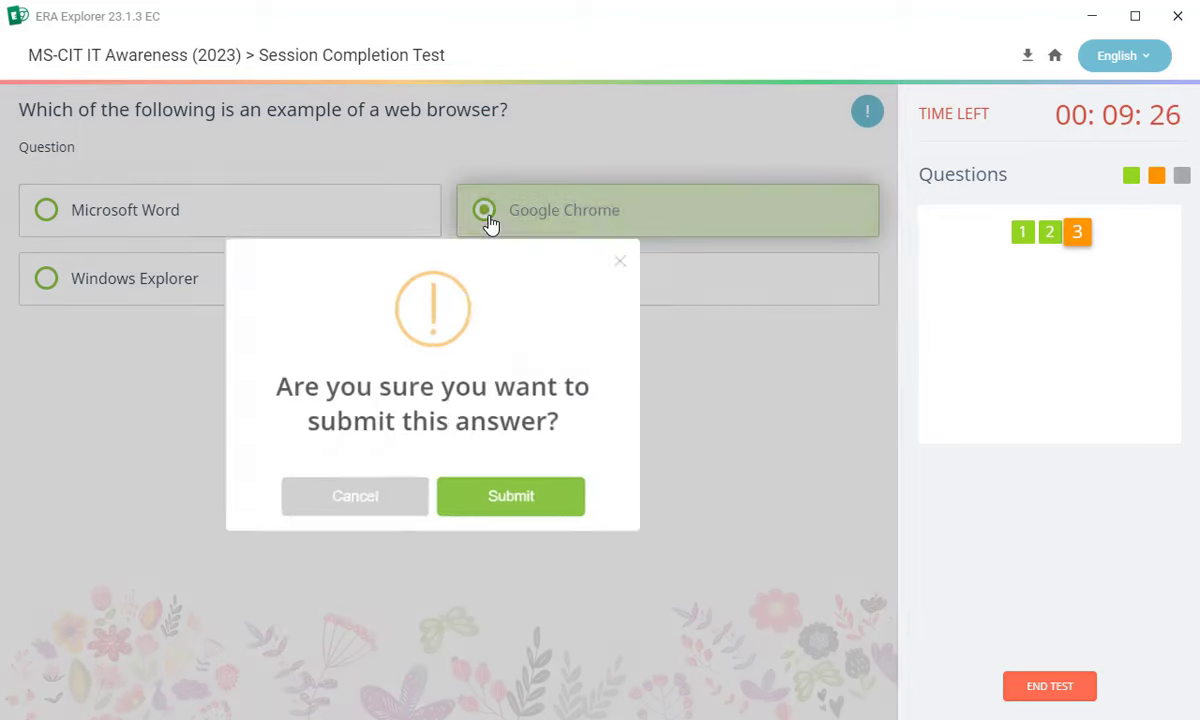
- Submit the Google Chrome answer and end the test with 'End Exam', revealing the 100-point result
{"action": "left_click", "coordinate": [528, 499]}
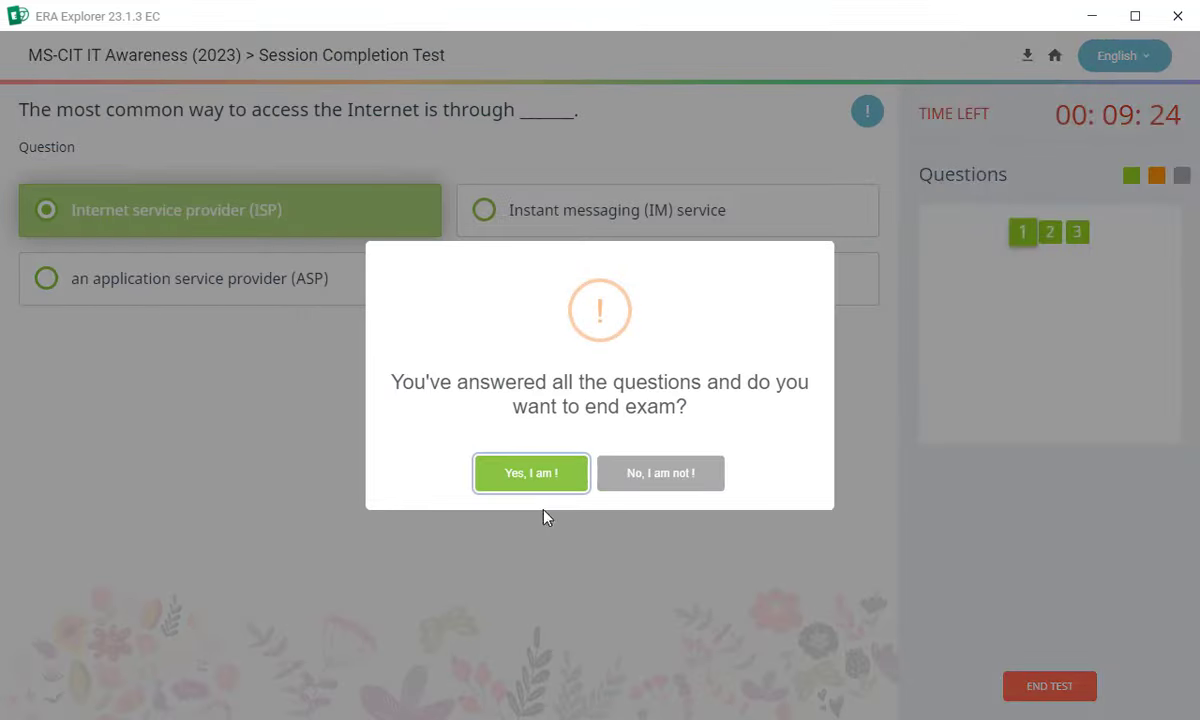
{"action": "left_click", "coordinate": [534, 477]}
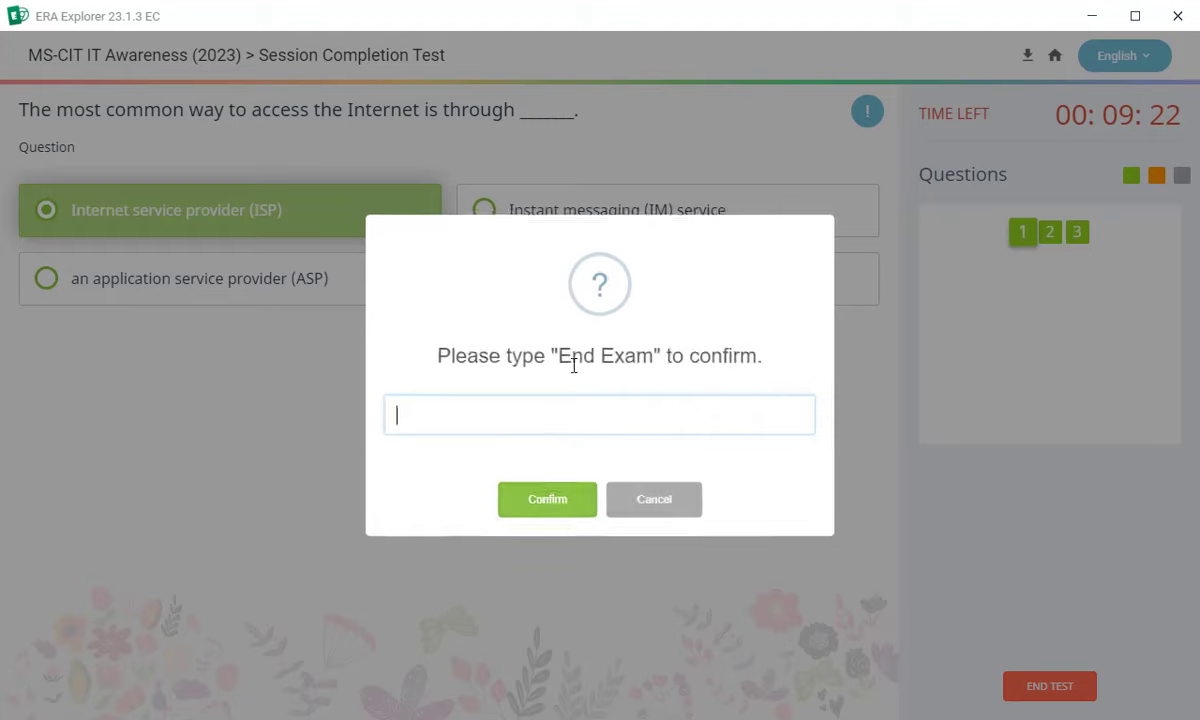
{"action": "left_click_drag", "start_coordinate": [557, 356], "coordinate": [510, 418]}
{"action": "left_click", "coordinate": [547, 508]}
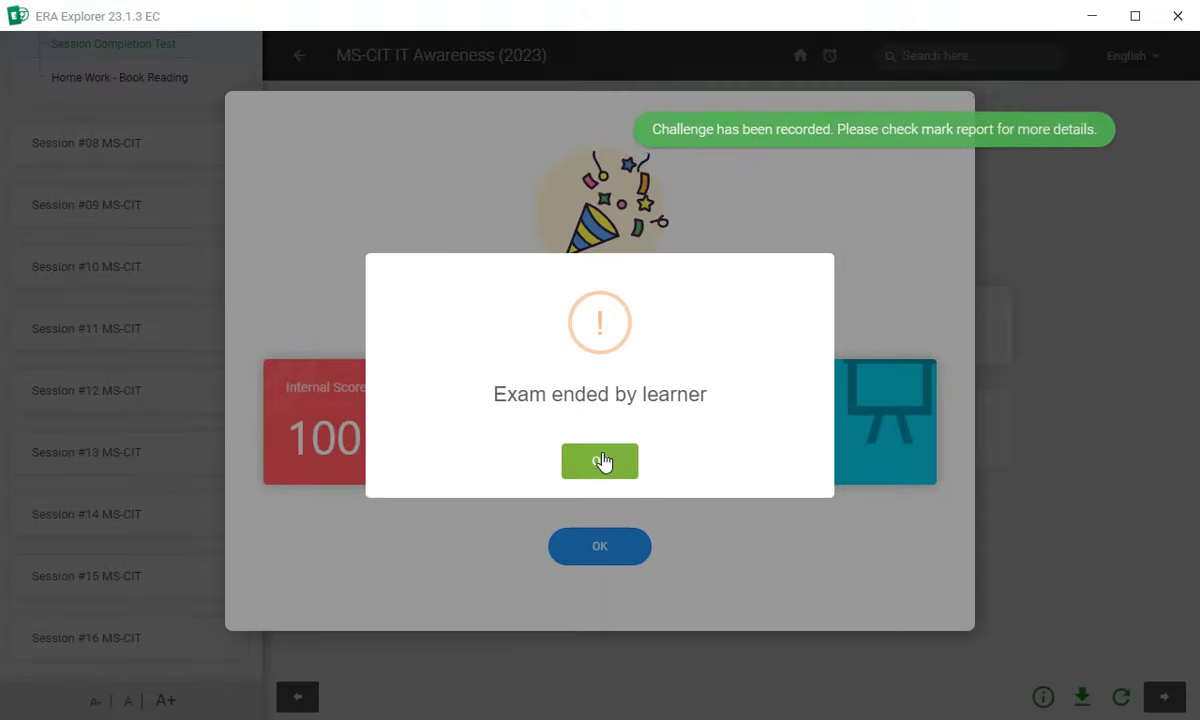
{"action": "left_click", "coordinate": [601, 461]}
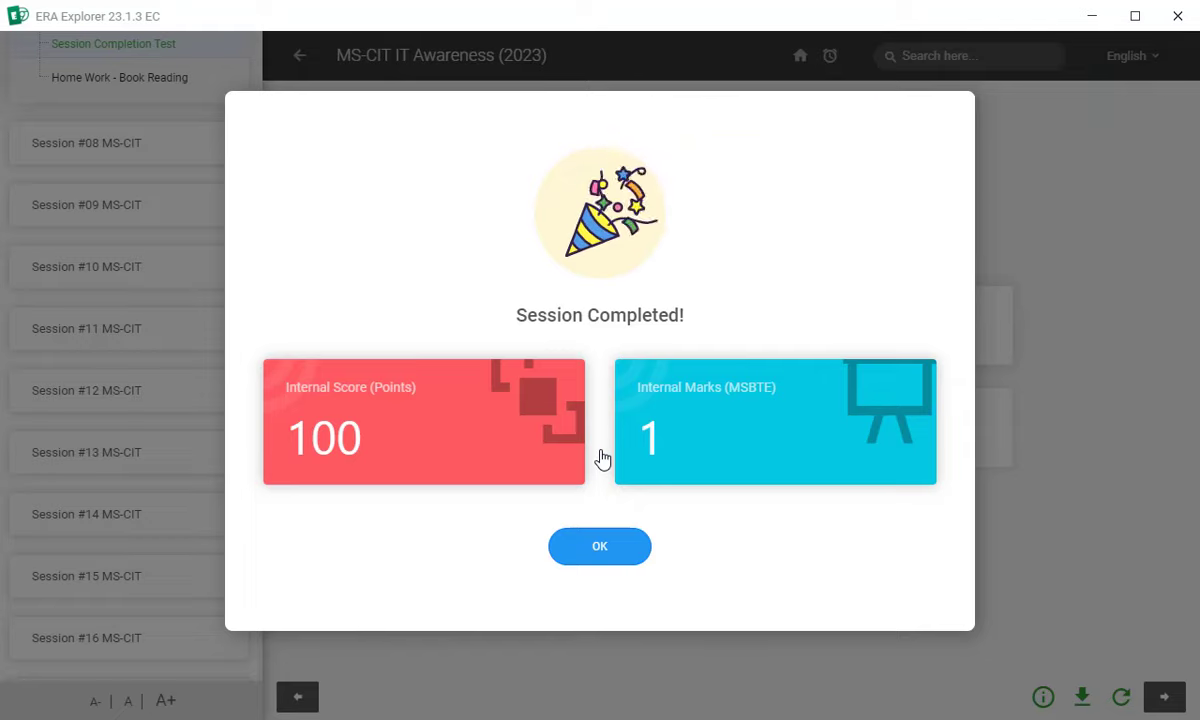